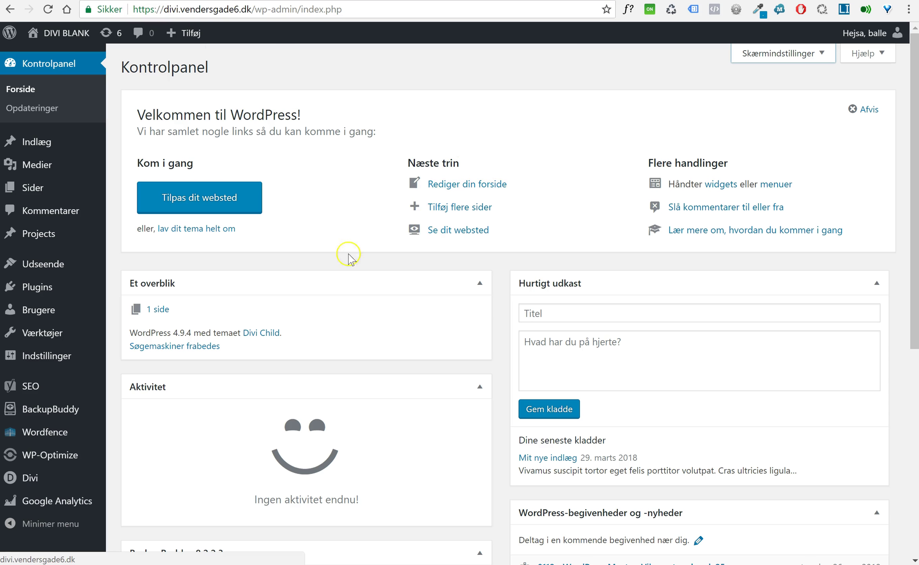
Step: Scroll the Kontrolpanel and open the Skærmindstillinger box options
{"action": "scroll", "coordinate": [443, 322], "scroll_direction": "down", "scroll_amount": 8}
{"action": "scroll", "coordinate": [474, 322], "scroll_direction": "up", "scroll_amount": 8}
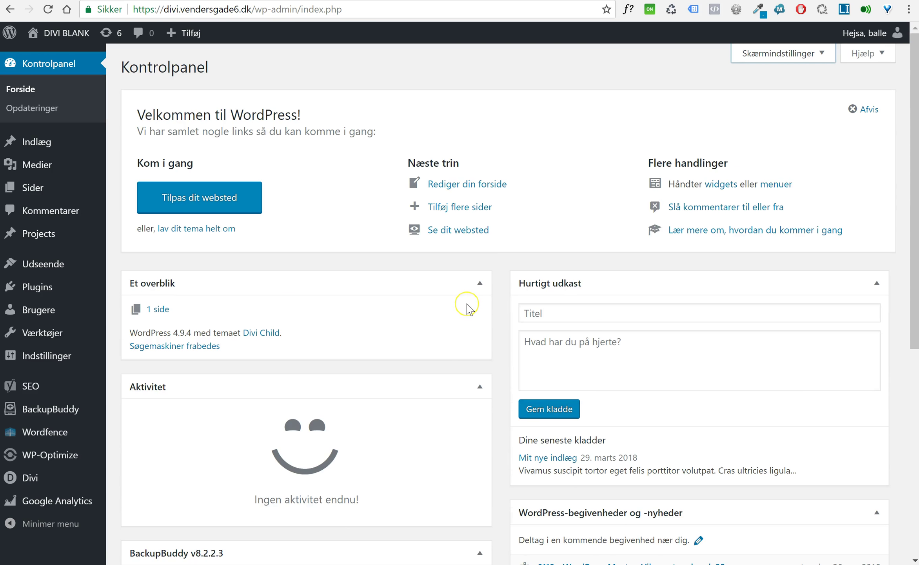
{"action": "scroll", "coordinate": [471, 302], "scroll_direction": "down", "scroll_amount": 5}
{"action": "scroll", "coordinate": [472, 302], "scroll_direction": "up", "scroll_amount": 5}
{"action": "left_click", "coordinate": [775, 54]}
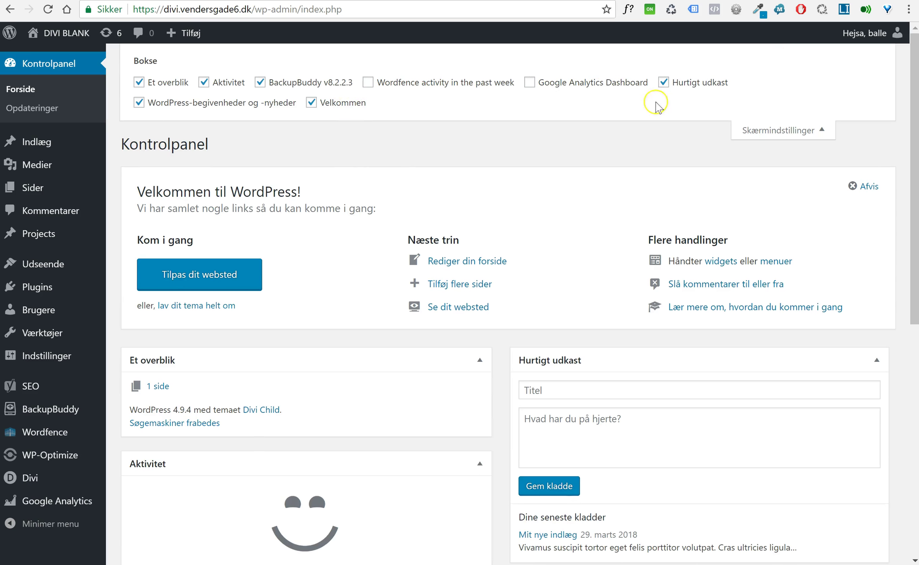
{"action": "left_click", "coordinate": [779, 130]}
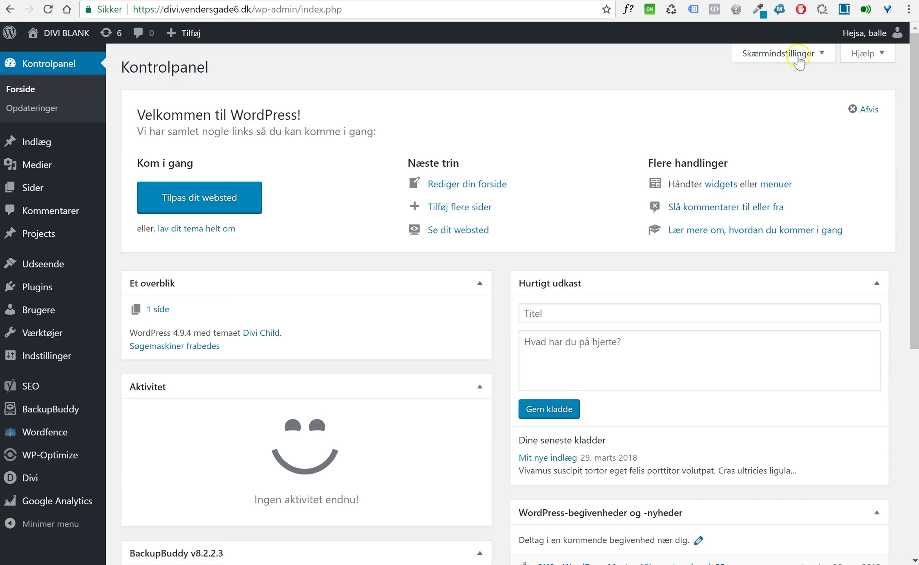
{"action": "left_click", "coordinate": [800, 59]}
Step: Hide the Velkommen, BackupBuddy, Hurtigt udkast, Aktivitet, begivenheder and Et overblik boxes
{"action": "left_click", "coordinate": [333, 103]}
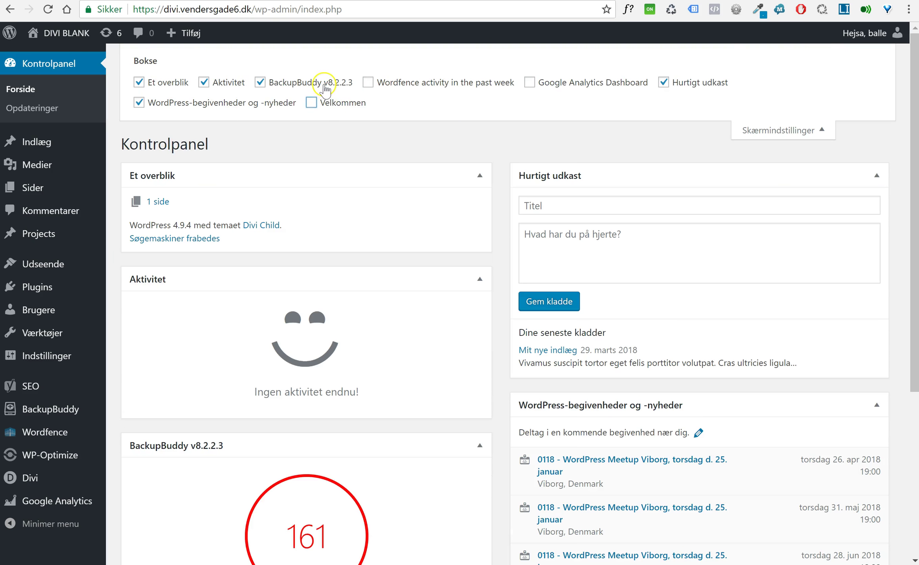
{"action": "left_click", "coordinate": [324, 82]}
{"action": "left_click", "coordinate": [667, 83]}
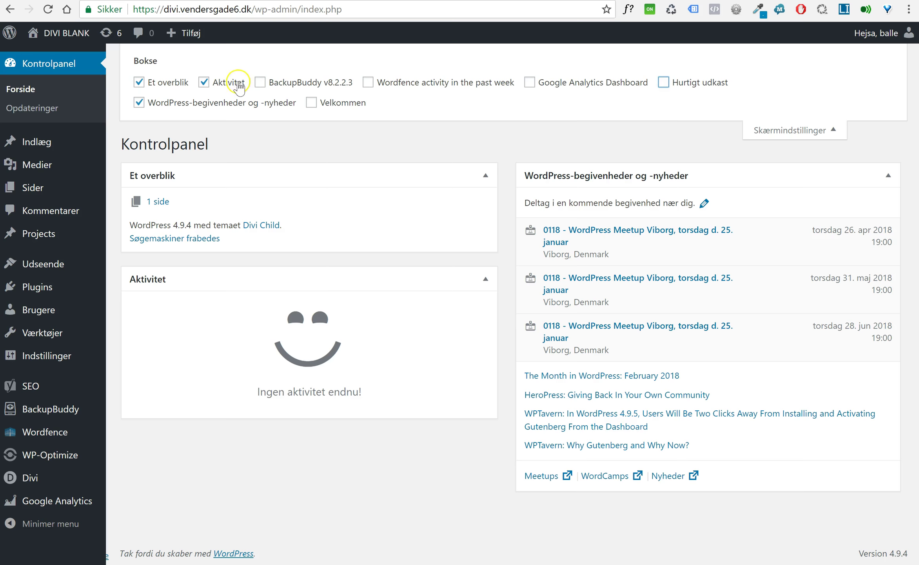
{"action": "left_click", "coordinate": [230, 83]}
{"action": "left_click", "coordinate": [166, 103]}
{"action": "left_click", "coordinate": [168, 89]}
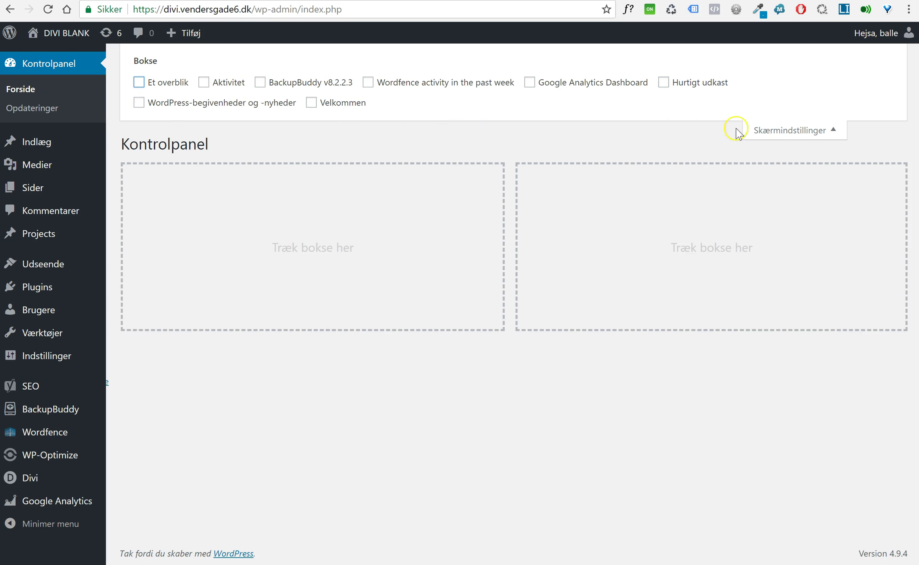
{"action": "left_click", "coordinate": [769, 130]}
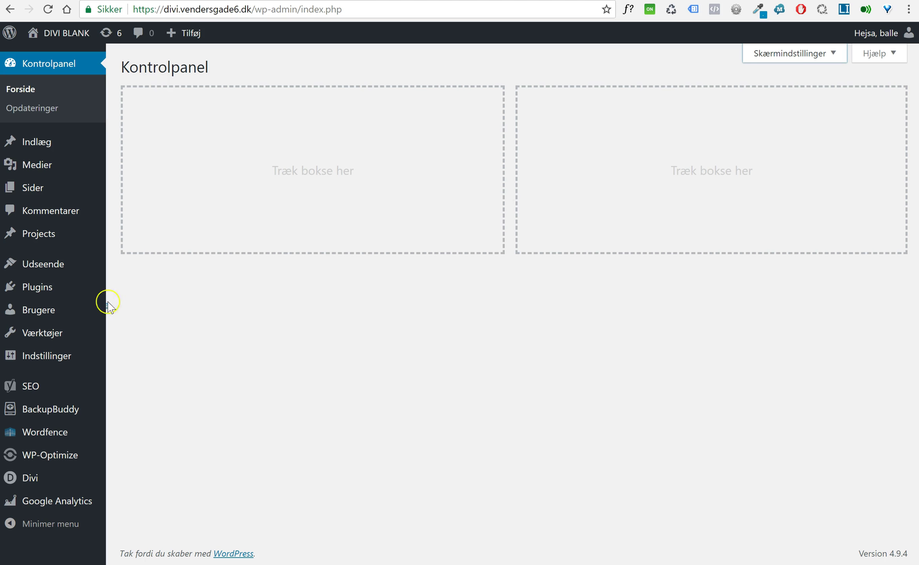
Step: Go to Udseende > Temaer to view the Divi Child, Divi and Twenty Fourteen themes
{"action": "mouse_move", "coordinate": [36, 262]}
{"action": "left_click", "coordinate": [157, 275]}
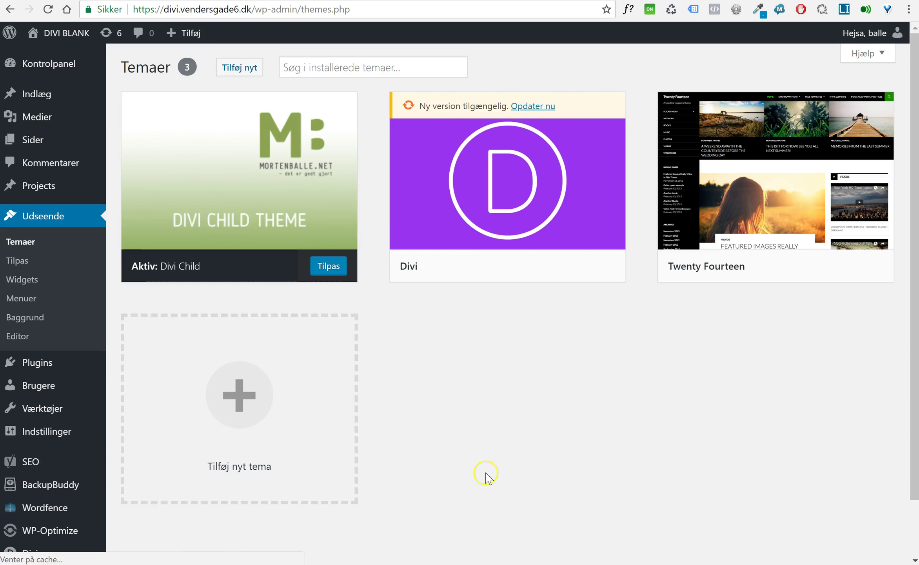
{"action": "mouse_move", "coordinate": [480, 188]}
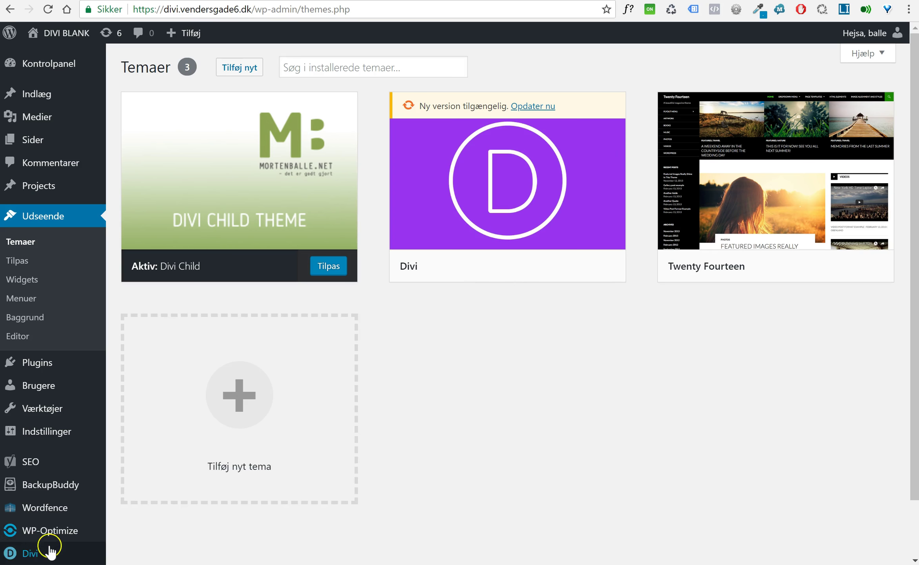
{"action": "mouse_move", "coordinate": [41, 551]}
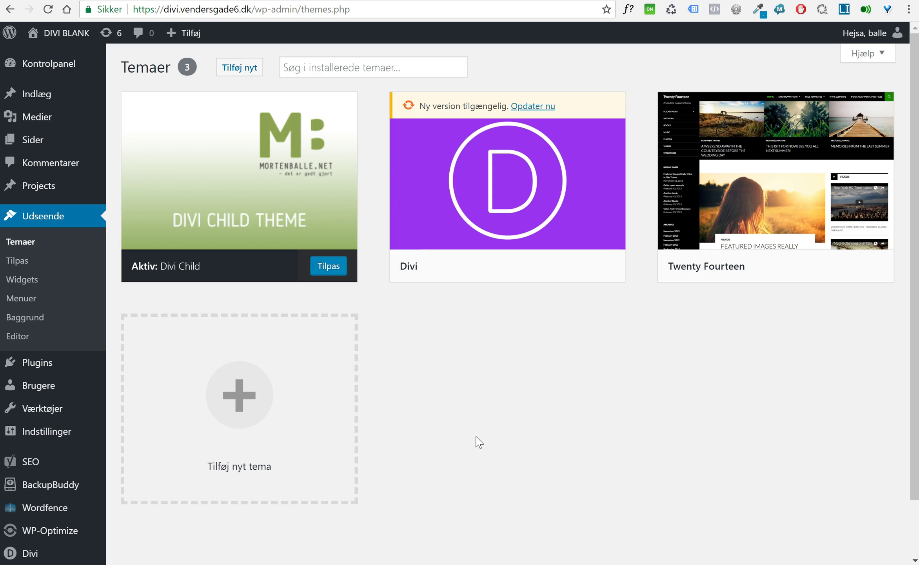
{"action": "left_click", "coordinate": [465, 439]}
Step: Open Udseende > Editor to show Divi Child's style.css
{"action": "mouse_move", "coordinate": [282, 234]}
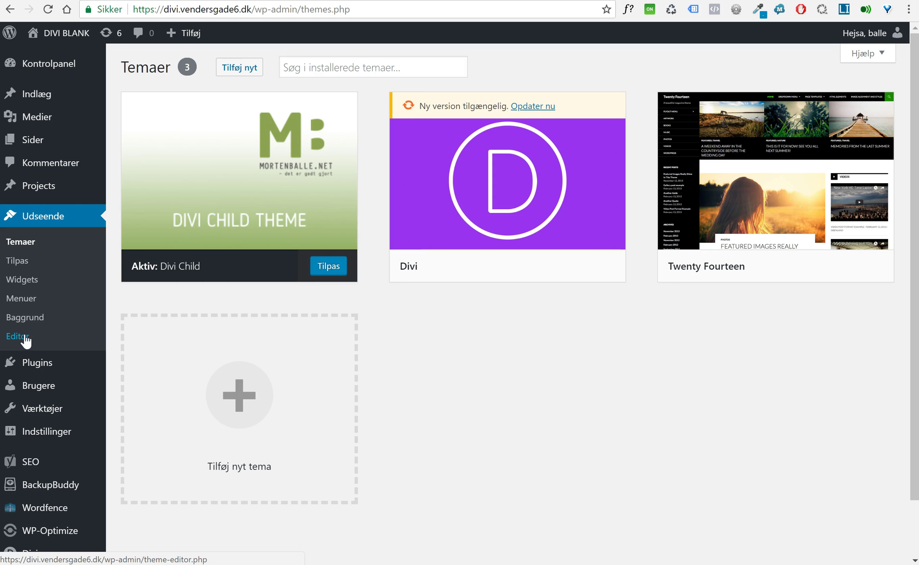
{"action": "left_click", "coordinate": [20, 337]}
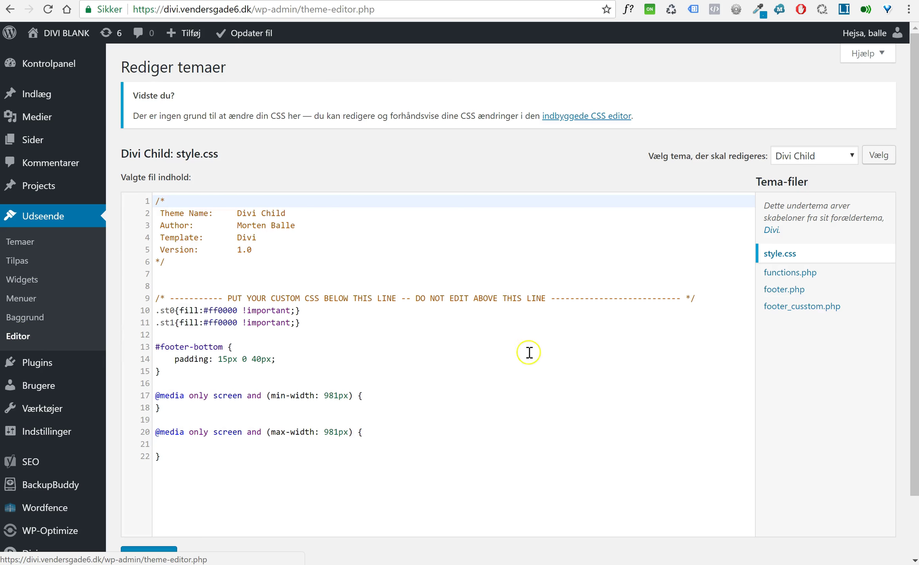
Step: Review the style.css header (theme name Divi Child, author, template Divi), then open functions.php
{"action": "scroll", "coordinate": [849, 388], "scroll_direction": "down", "scroll_amount": 3}
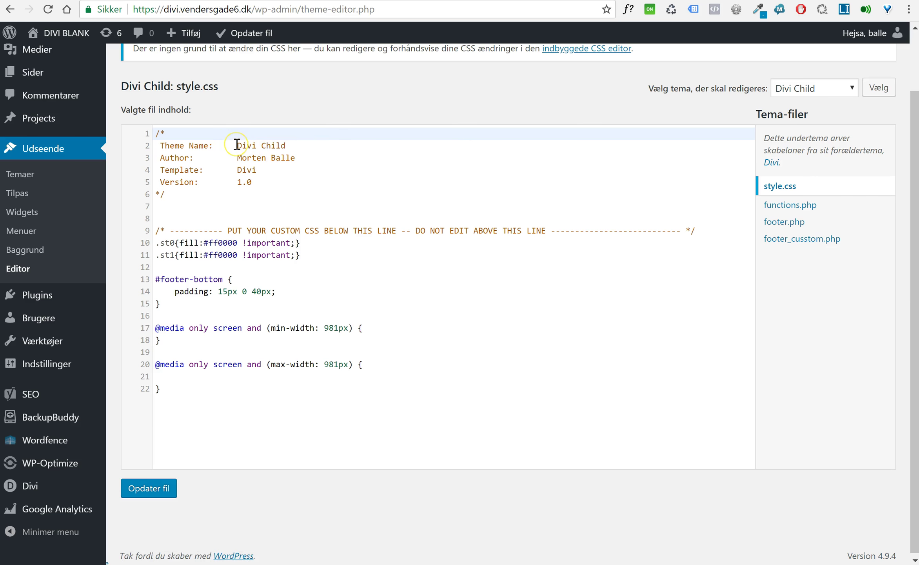
{"action": "left_click_drag", "start_coordinate": [237, 145], "coordinate": [292, 148]}
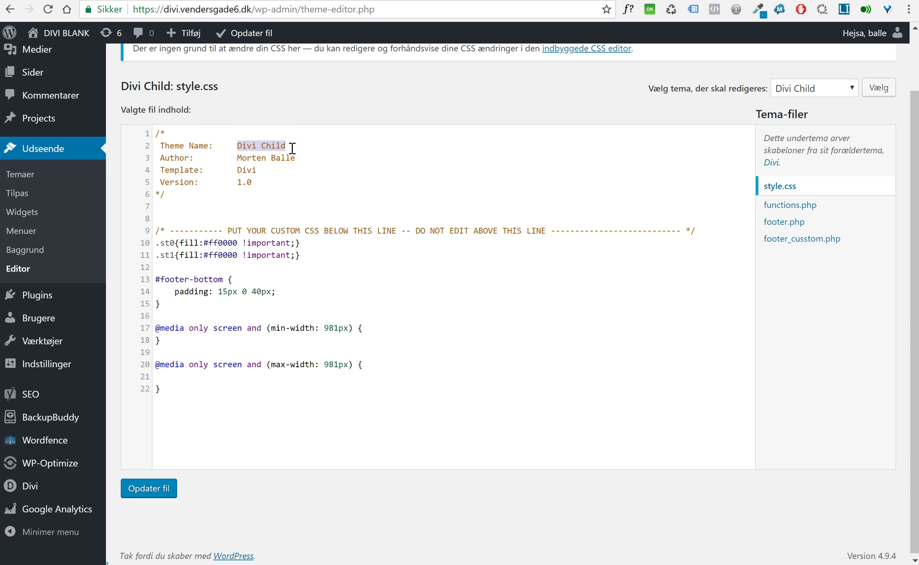
{"action": "left_click_drag", "start_coordinate": [308, 158], "coordinate": [242, 157]}
{"action": "left_click", "coordinate": [324, 158]}
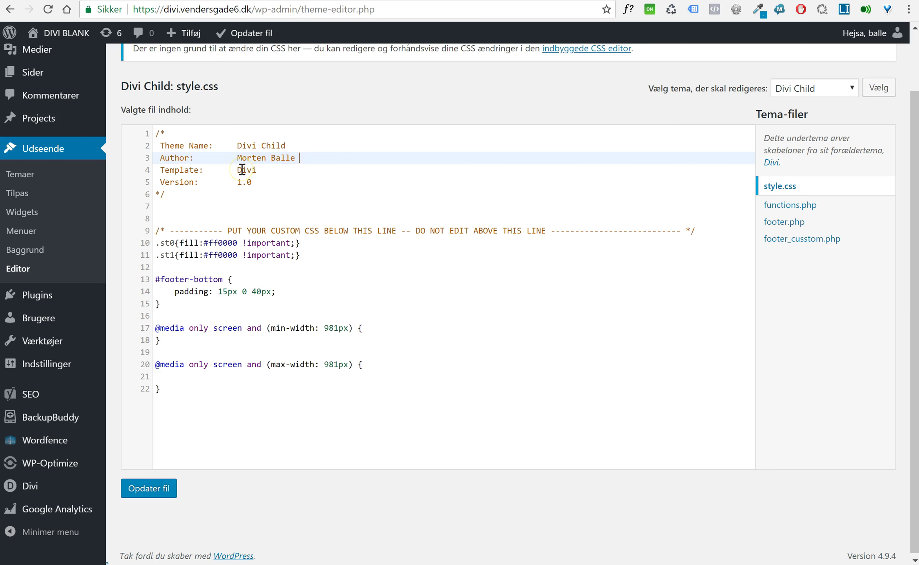
{"action": "double_click", "coordinate": [242, 170]}
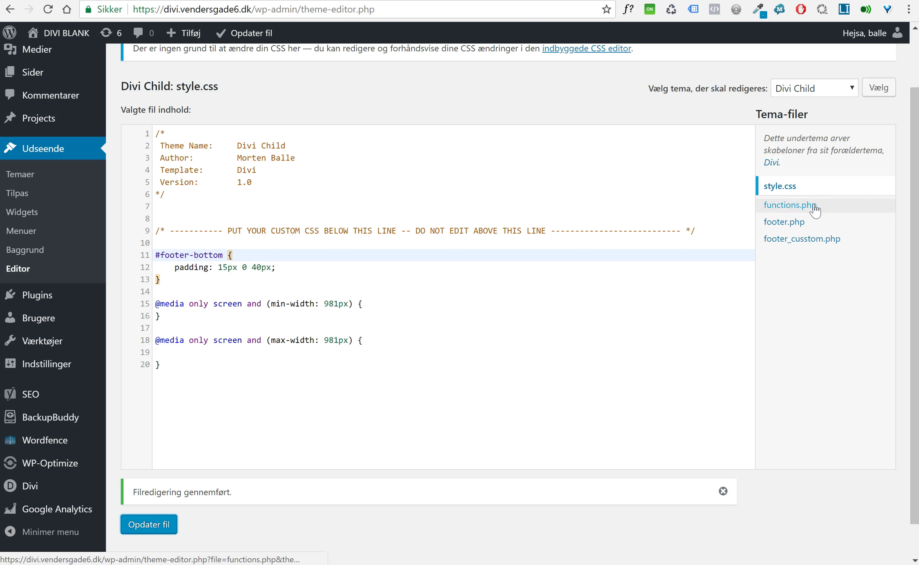
{"action": "left_click", "coordinate": [815, 210]}
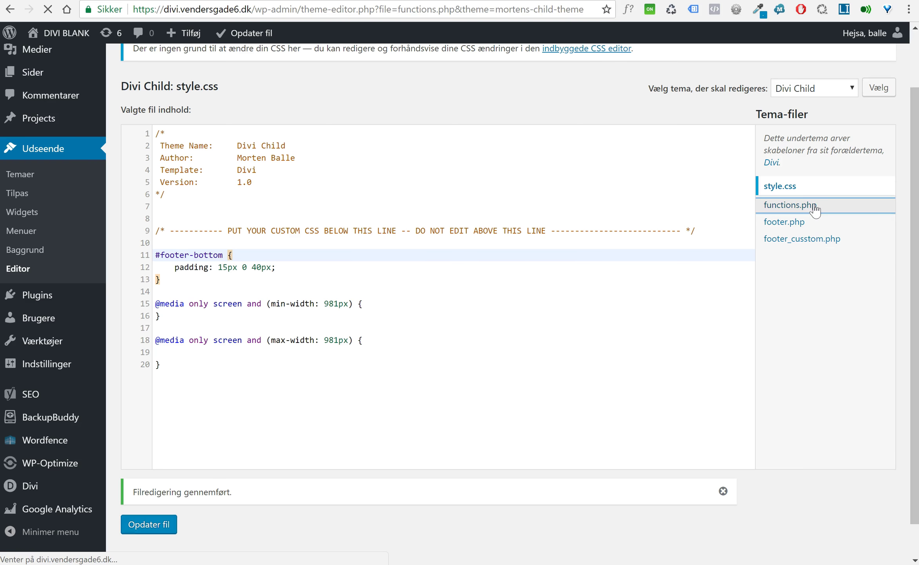
Step: Delete all code in functions.php after the parent-style enqueue function, ending at line 9
{"action": "left_click", "coordinate": [781, 207]}
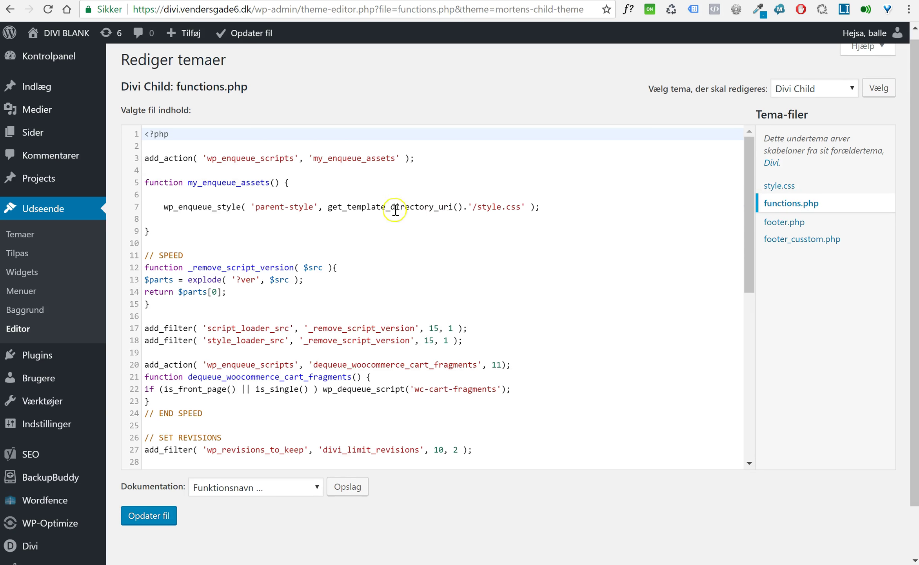
{"action": "left_click_drag", "start_coordinate": [181, 232], "coordinate": [641, 556]}
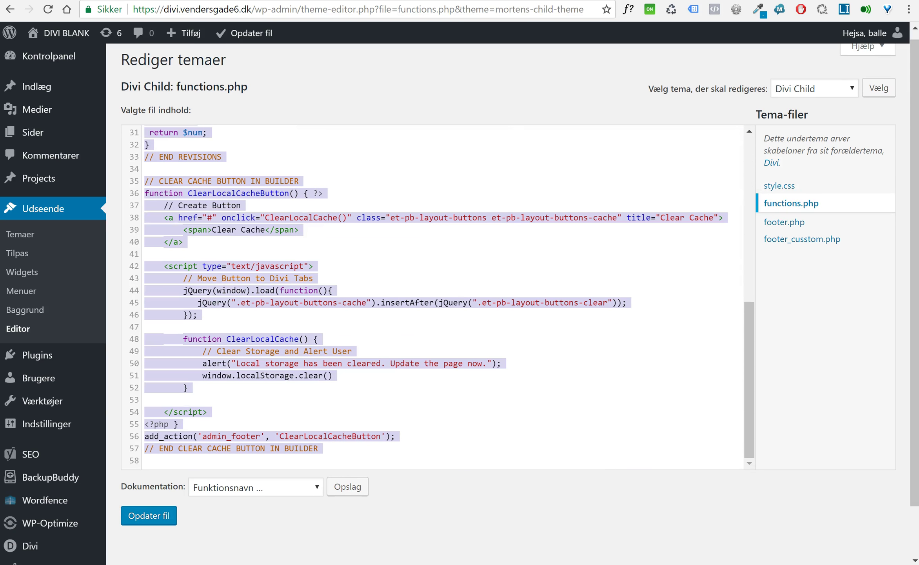
{"action": "key", "text": "Delete"}
{"action": "left_click", "coordinate": [560, 386]}
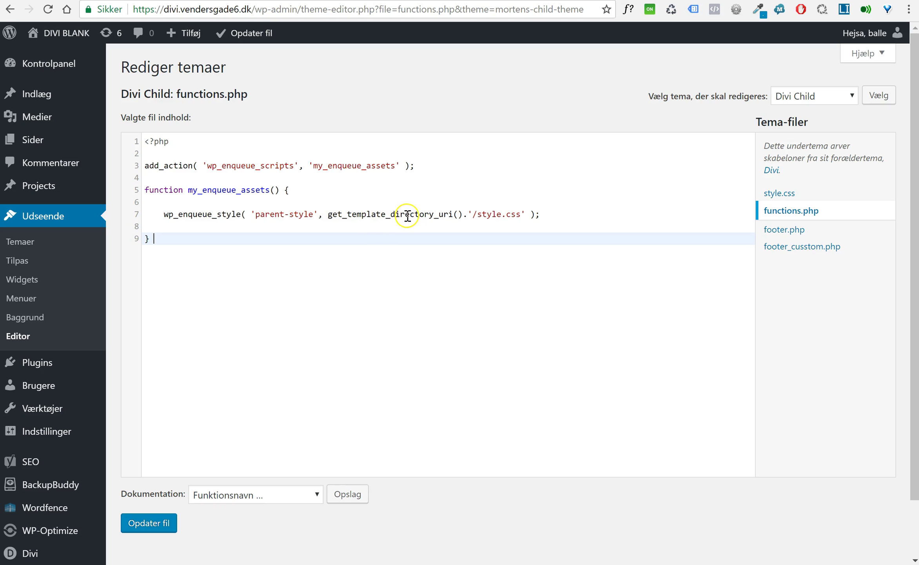
{"action": "left_click_drag", "start_coordinate": [525, 214], "coordinate": [475, 215]}
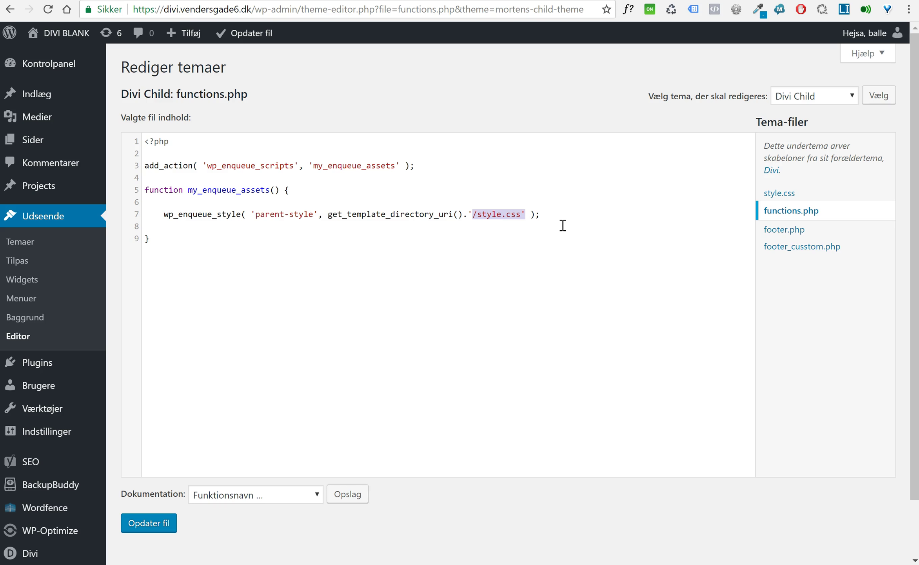
{"action": "left_click", "coordinate": [200, 240]}
Step: Paste the speed, 3-revision and Clear Cache code below the enqueue function, removing extra blank lines
{"action": "key", "text": "Return"}
{"action": "key", "text": "Return"}
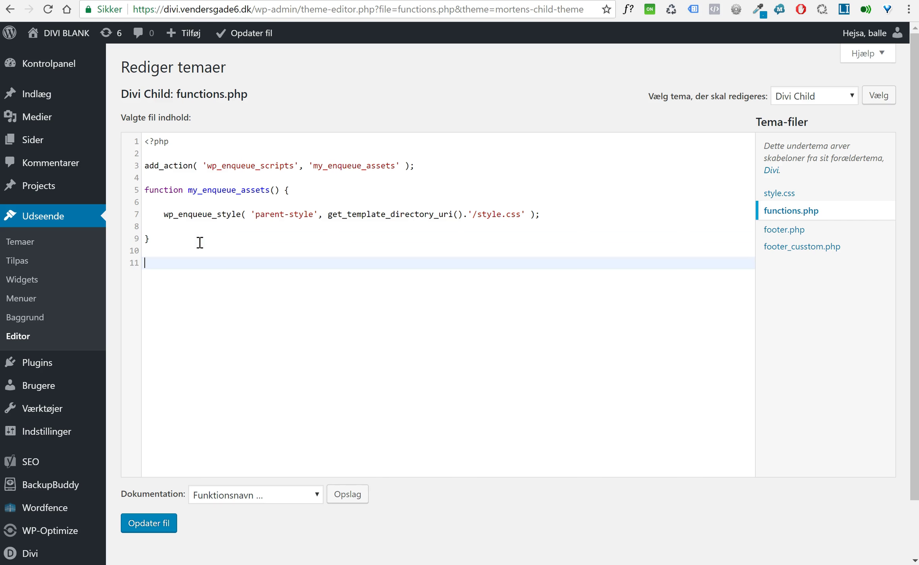
{"action": "key", "text": "ctrl+v"}
{"action": "scroll", "coordinate": [491, 343], "scroll_direction": "up", "scroll_amount": 10}
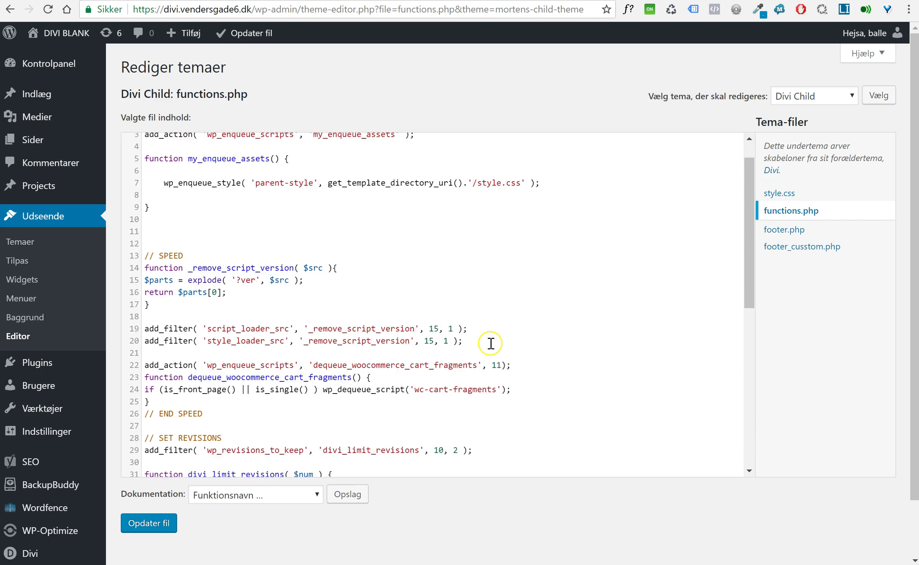
{"action": "left_click", "coordinate": [180, 250]}
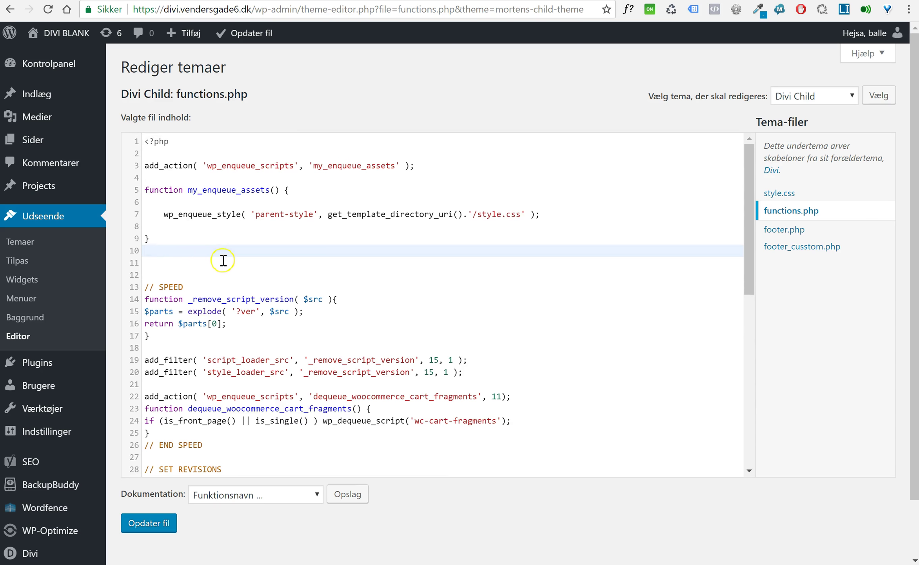
{"action": "key", "text": "Delete"}
{"action": "key", "text": "Delete"}
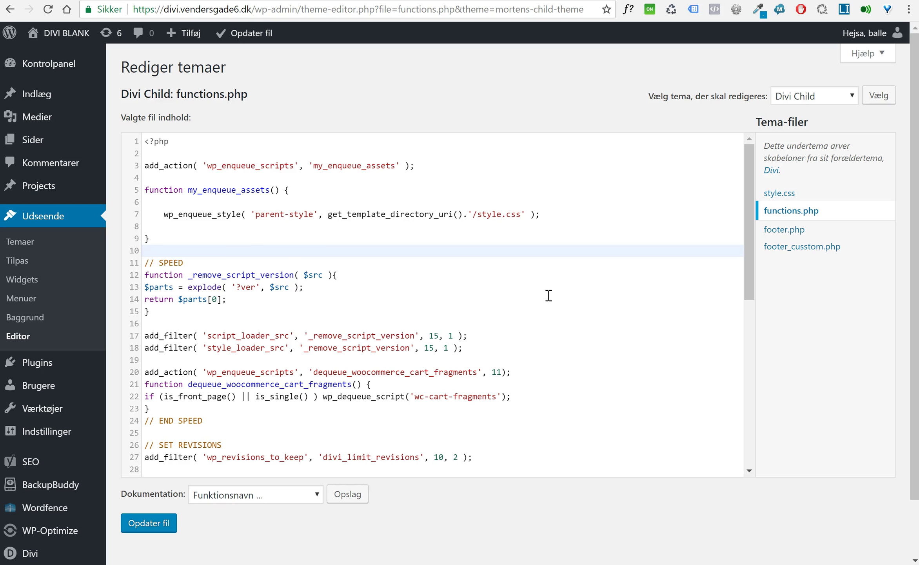
{"action": "left_click", "coordinate": [539, 296]}
{"action": "scroll", "coordinate": [538, 295], "scroll_direction": "down", "scroll_amount": 4}
{"action": "left_click", "coordinate": [519, 297]}
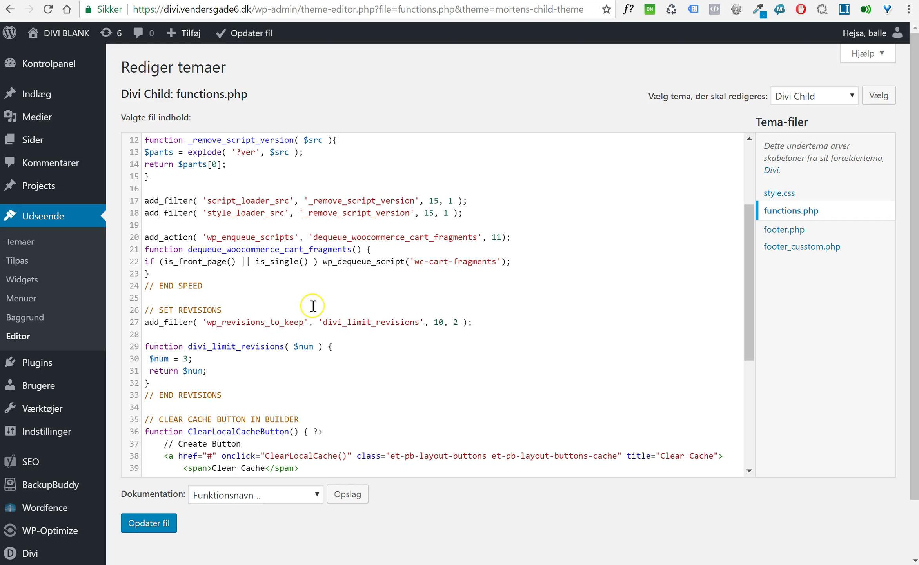
{"action": "left_click", "coordinate": [147, 310]}
{"action": "left_click_drag", "start_coordinate": [147, 309], "coordinate": [357, 391]}
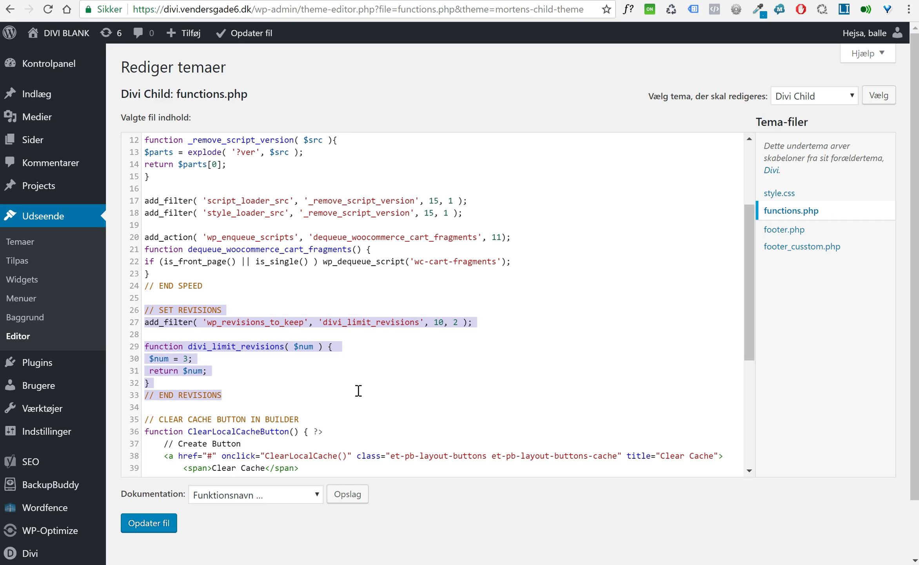
Step: Confirm the revision limit $num = 3 on line 30 and save functions.php
{"action": "left_click", "coordinate": [434, 334]}
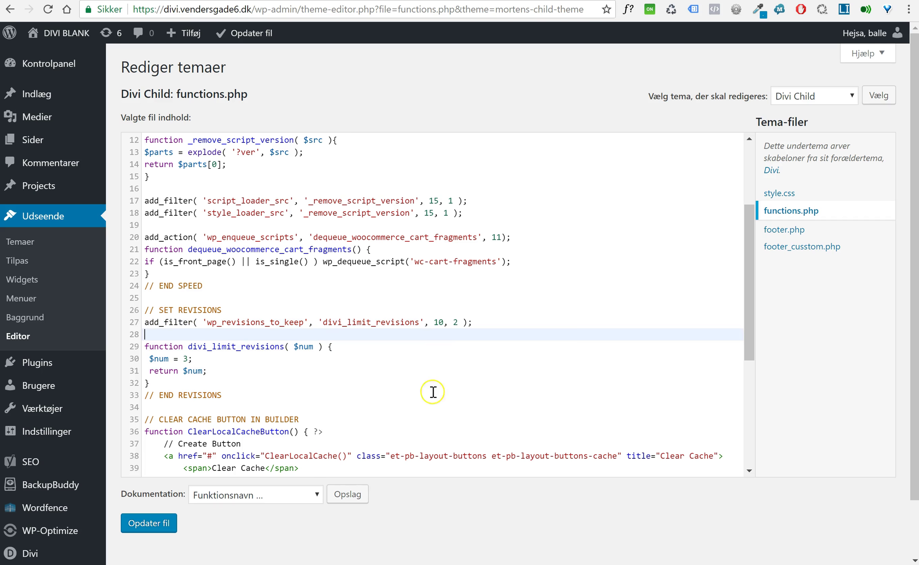
{"action": "double_click", "coordinate": [185, 358]}
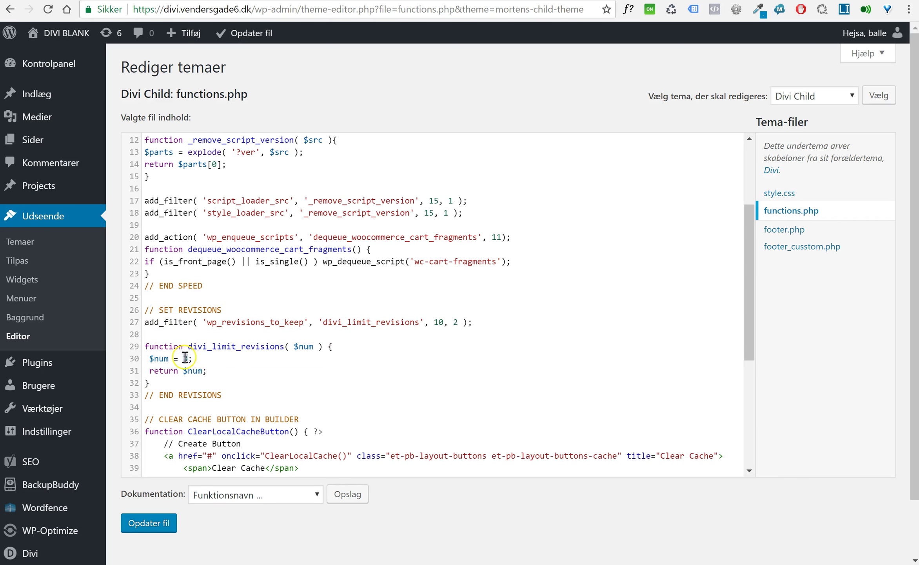
{"action": "left_click", "coordinate": [289, 365]}
{"action": "left_click", "coordinate": [290, 364]}
{"action": "scroll", "coordinate": [409, 359], "scroll_direction": "down", "scroll_amount": 3}
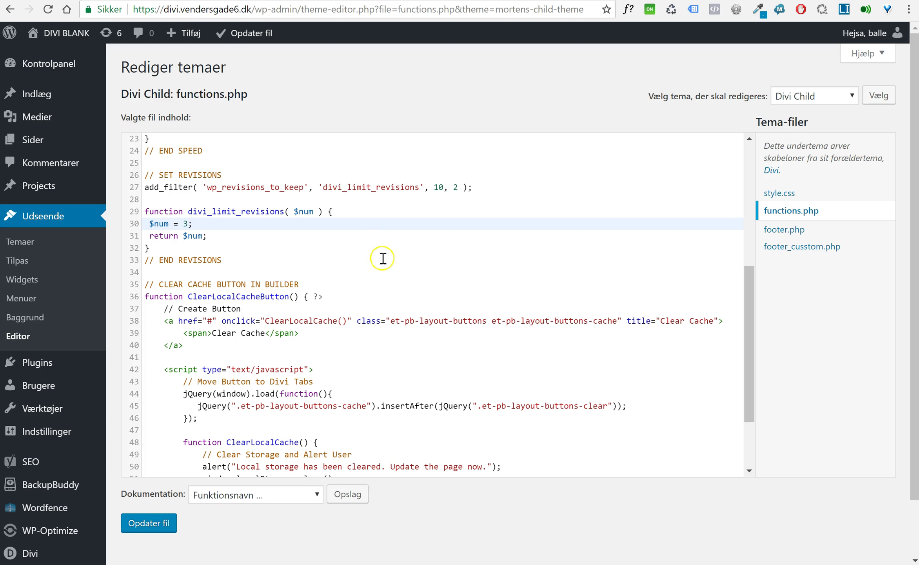
{"action": "left_click", "coordinate": [305, 270]}
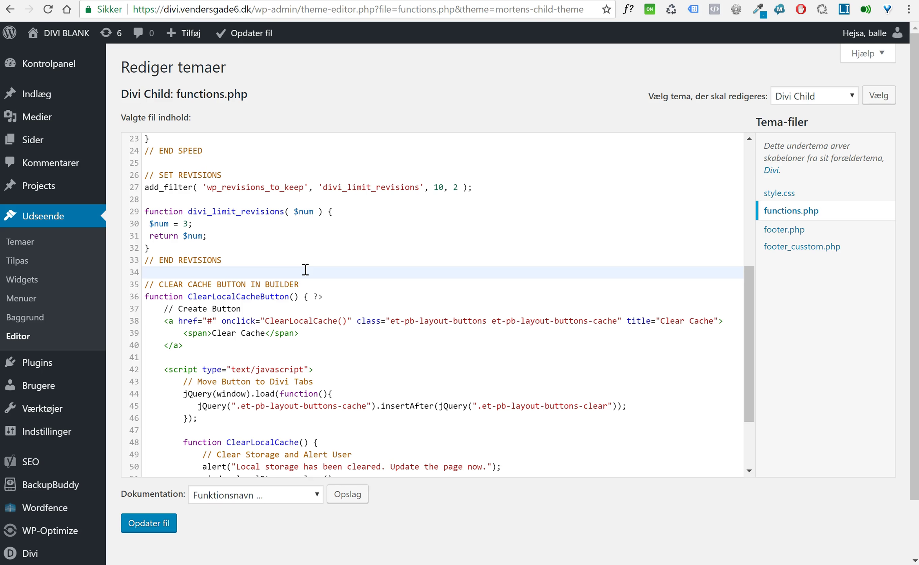
{"action": "key", "text": "ctrl+s"}
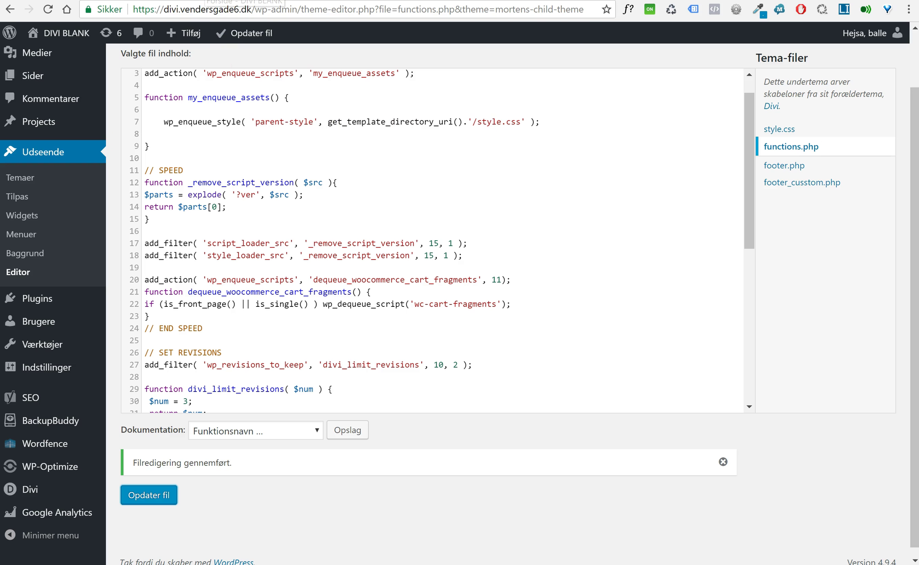
{"action": "left_click", "coordinate": [244, 1]}
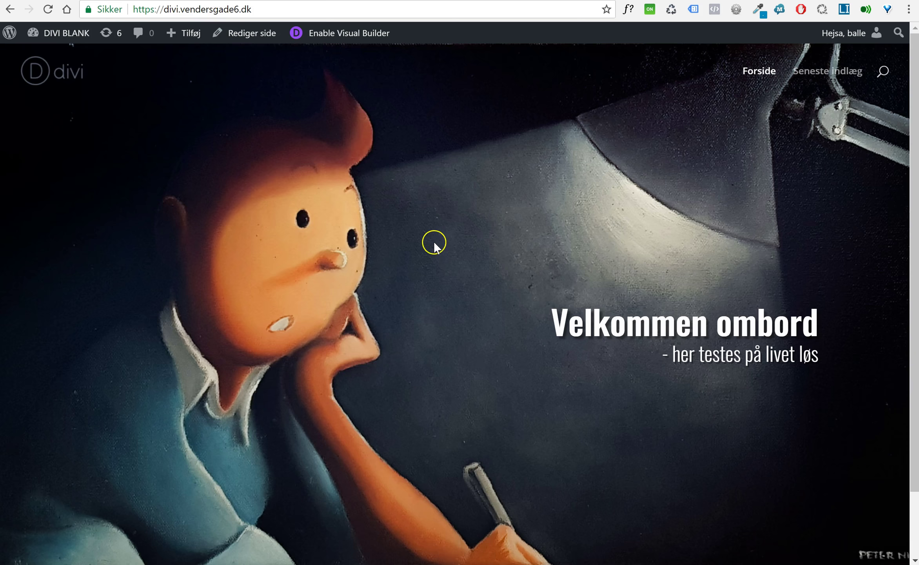
{"action": "scroll", "coordinate": [491, 270], "scroll_direction": "down", "scroll_amount": 2}
{"action": "scroll", "coordinate": [565, 286], "scroll_direction": "up", "scroll_amount": 2}
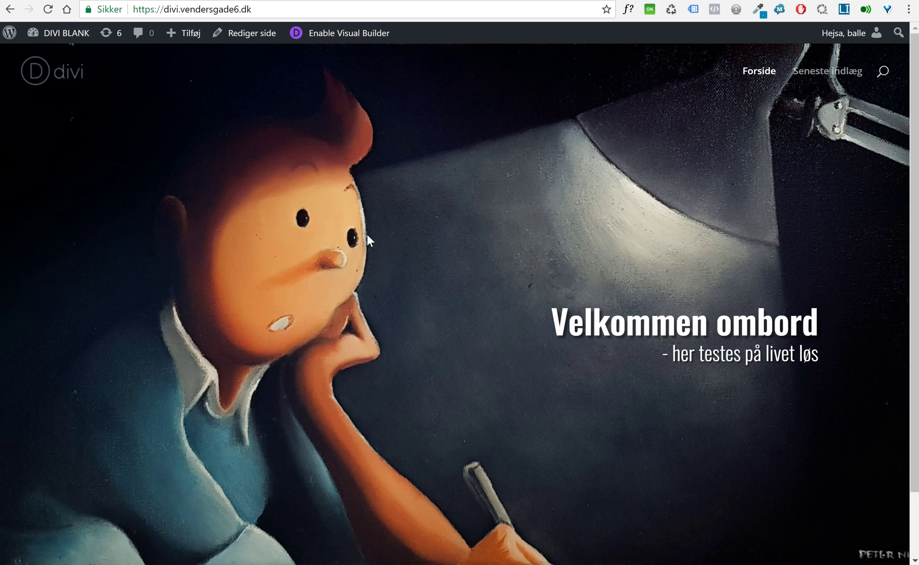
{"action": "key", "text": "ctrl+tab"}
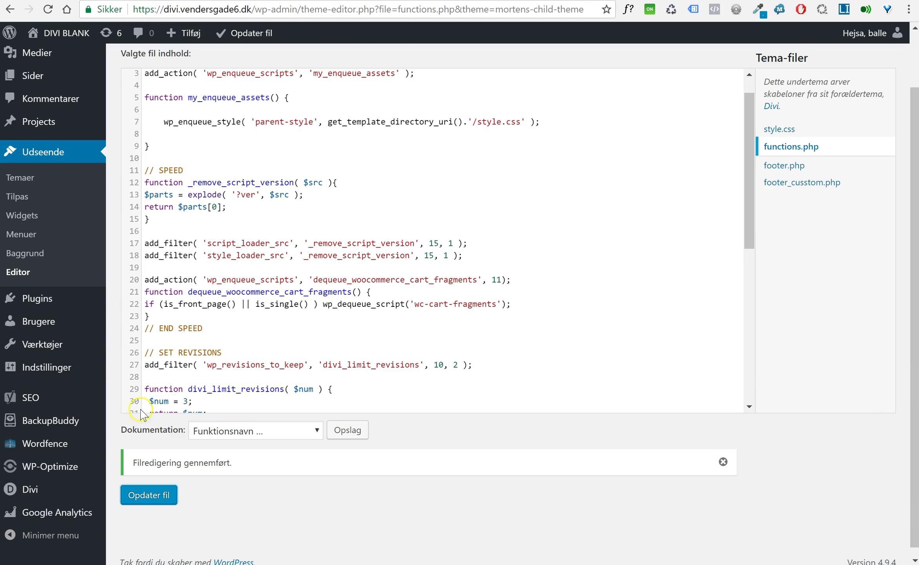
Step: Drag the SVG logo into Divi's Logo Upload, which rejects it as a disallowed file type
{"action": "mouse_move", "coordinate": [35, 498]}
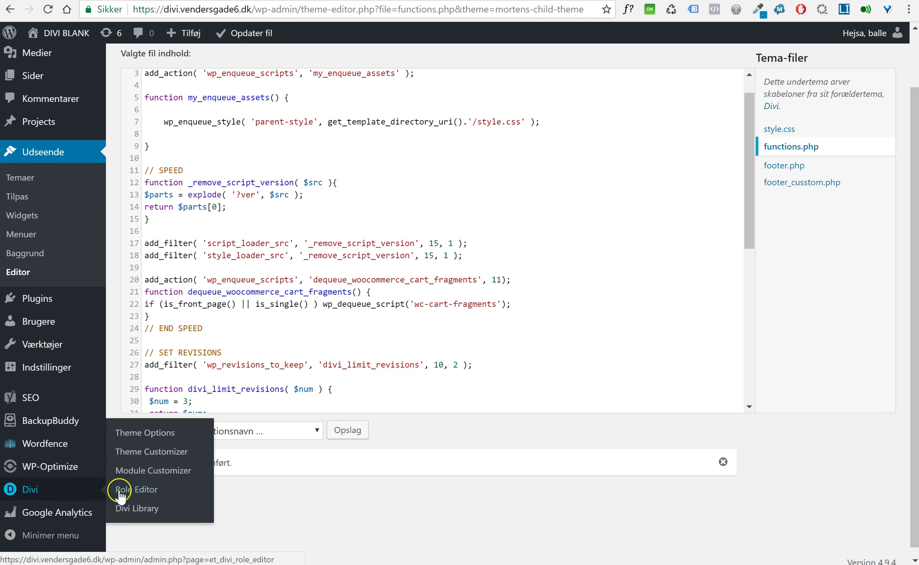
{"action": "left_click", "coordinate": [153, 432]}
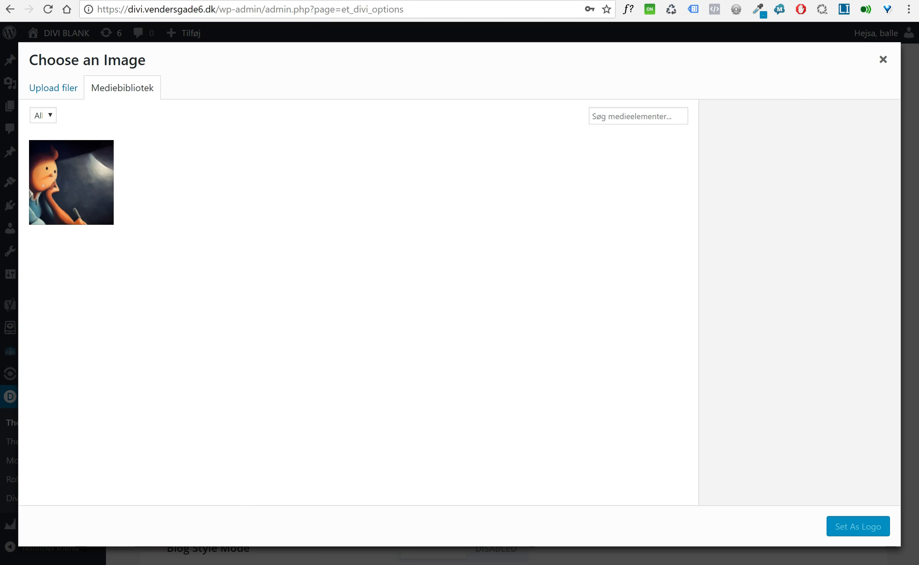
{"action": "left_click", "coordinate": [225, 537]}
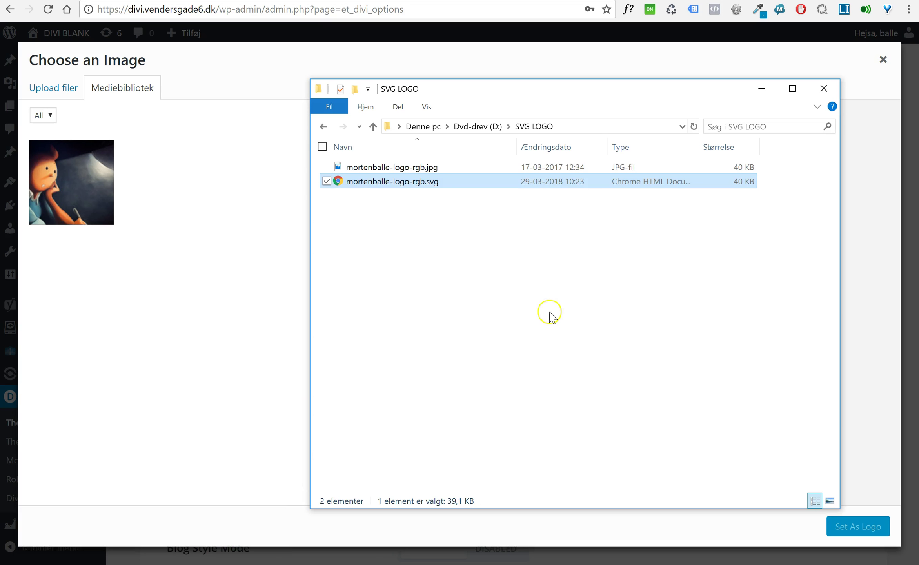
{"action": "left_click_drag", "start_coordinate": [410, 183], "coordinate": [184, 315]}
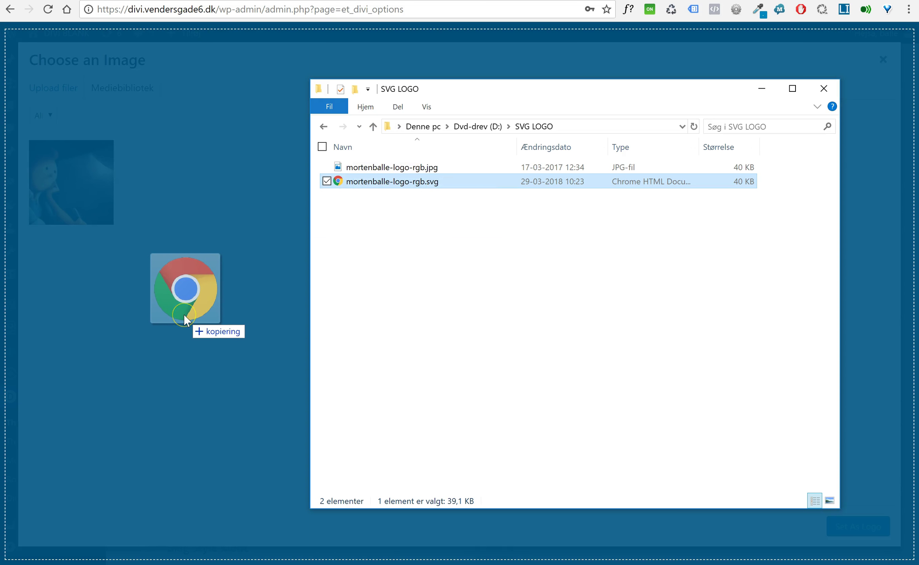
{"action": "left_click_drag", "start_coordinate": [184, 314], "coordinate": [184, 314]}
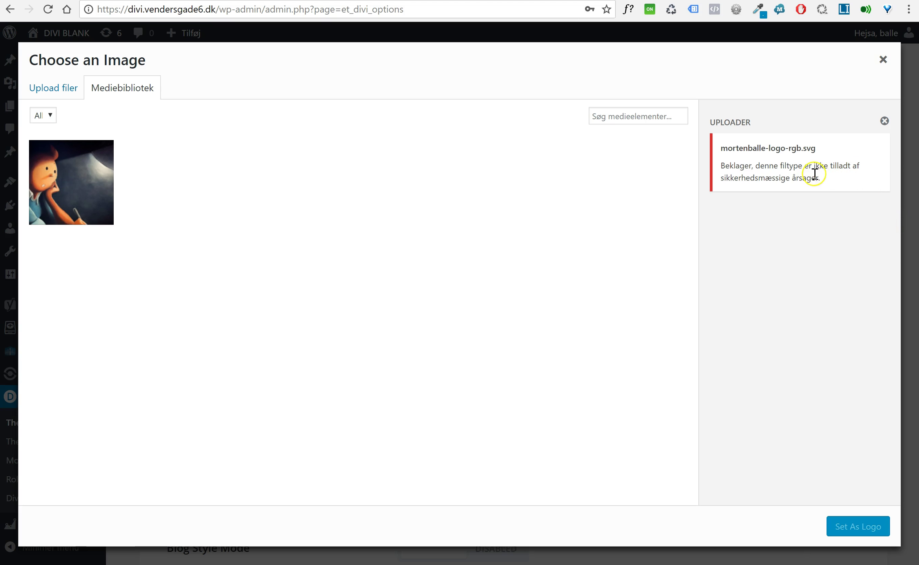
{"action": "left_click", "coordinate": [884, 59]}
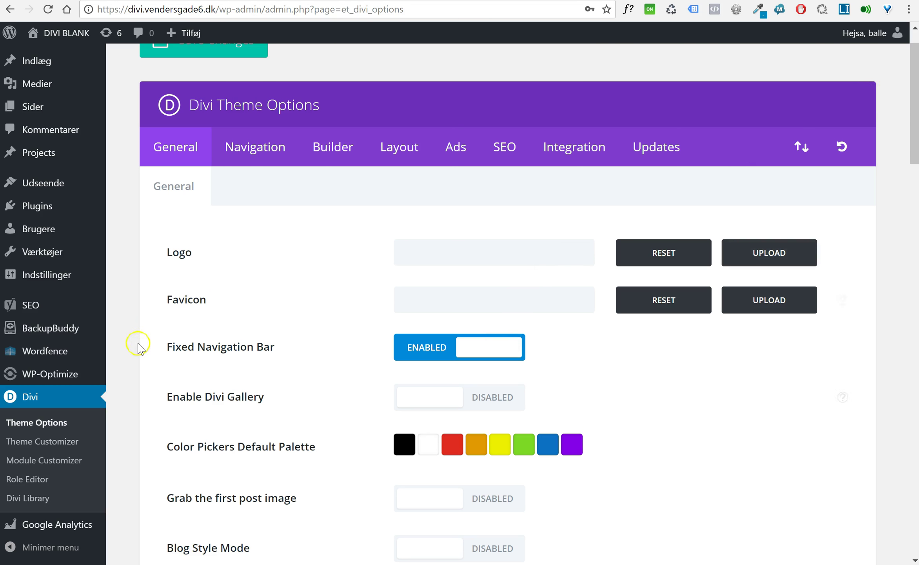
Step: Add a blank line 59 at the end of Divi Child's functions.php, then bring up the Notepad++ Add SVG snippet
{"action": "mouse_move", "coordinate": [69, 187]}
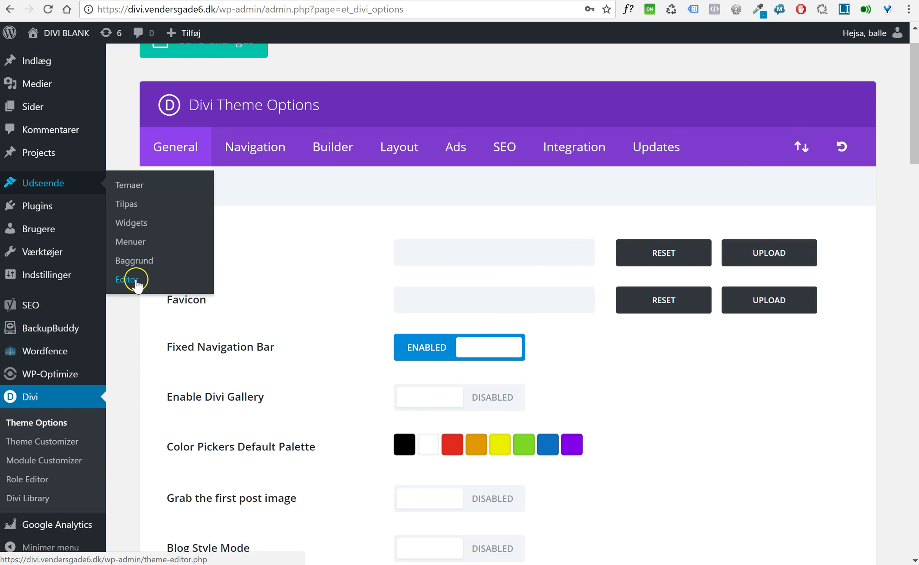
{"action": "left_click", "coordinate": [152, 285]}
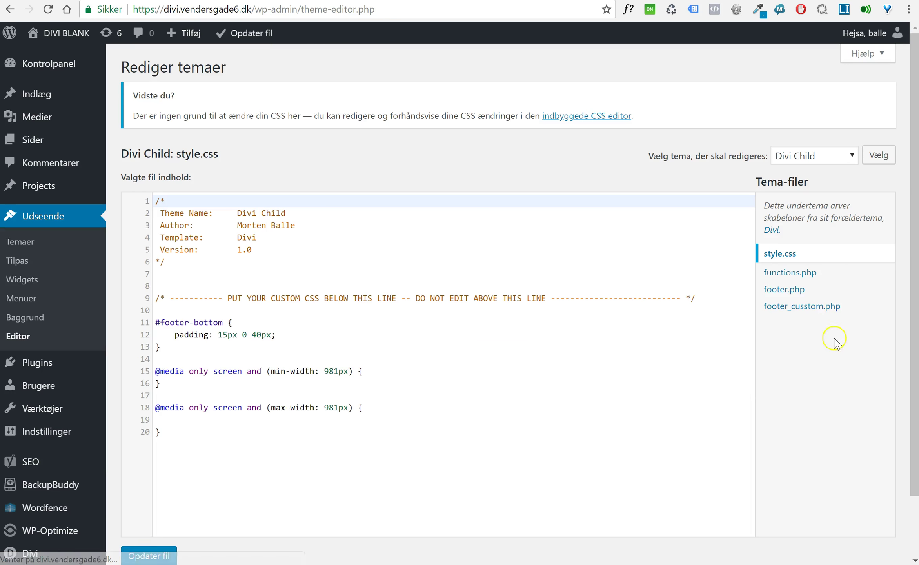
{"action": "left_click", "coordinate": [806, 275]}
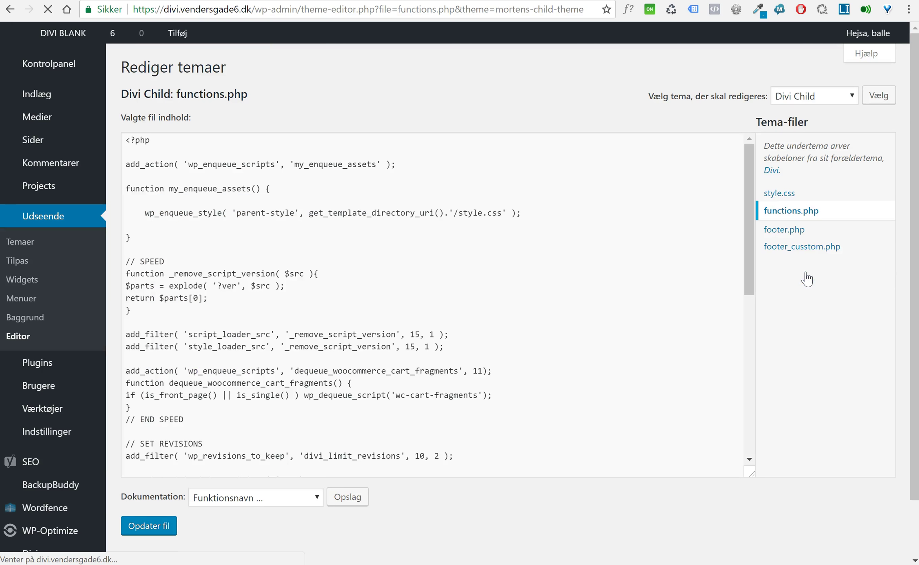
{"action": "left_click_drag", "start_coordinate": [750, 220], "coordinate": [769, 387]}
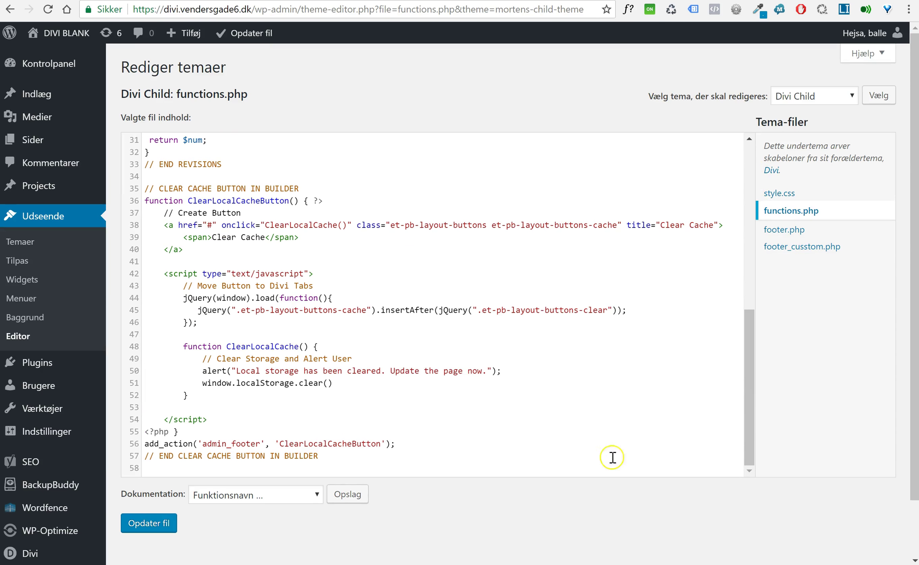
{"action": "left_click", "coordinate": [298, 468]}
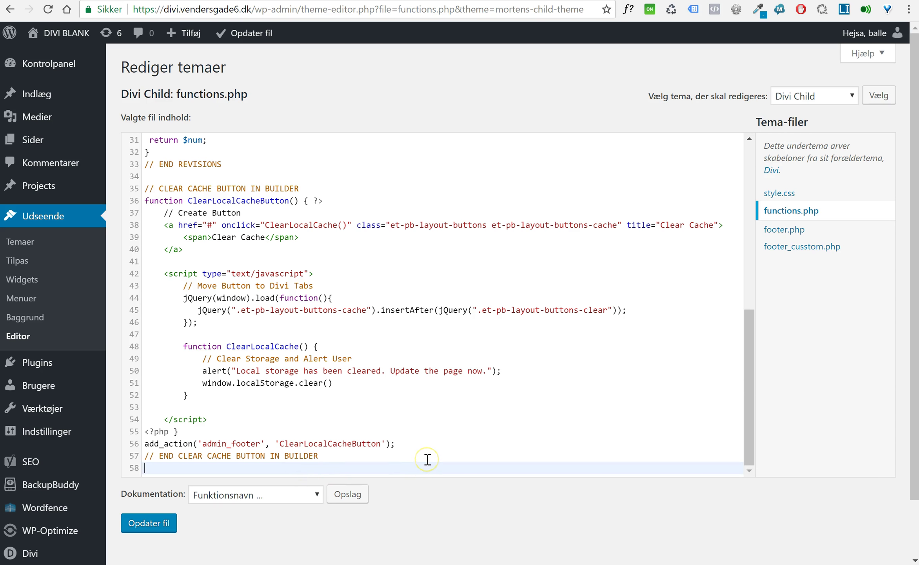
{"action": "key", "text": "Return"}
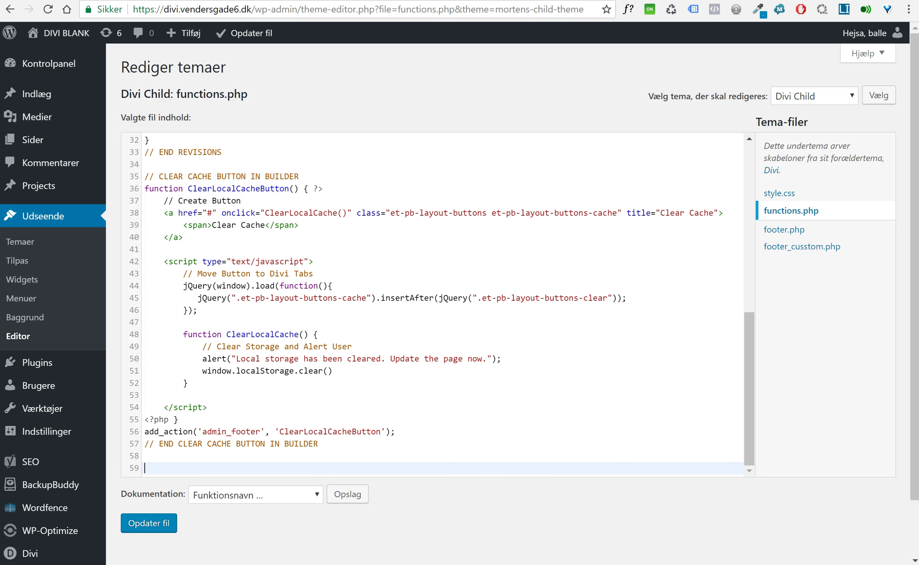
{"action": "mouse_move", "coordinate": [543, 564]}
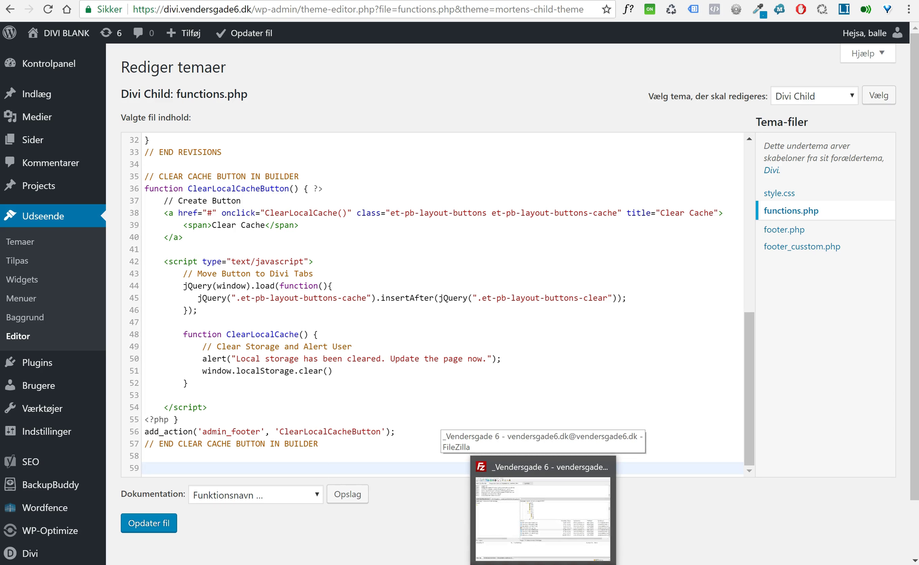
{"action": "left_click", "coordinate": [525, 499]}
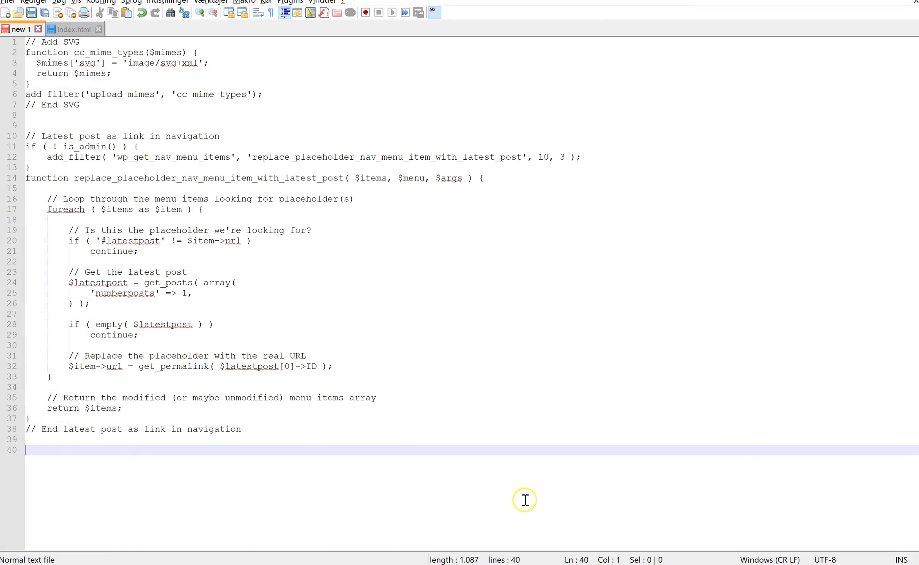
Step: Copy the seven-line Add SVG snippet from Notepad++ and paste it at line 59 of functions.php
{"action": "left_click_drag", "start_coordinate": [103, 104], "coordinate": [23, 42]}
{"action": "key", "text": "ctrl+c"}
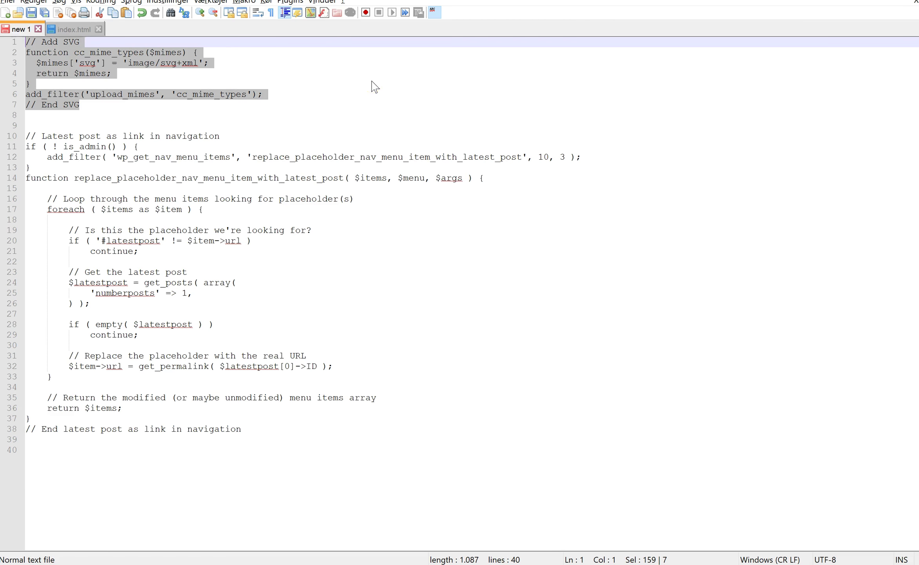
{"action": "key", "text": "alt+Tab"}
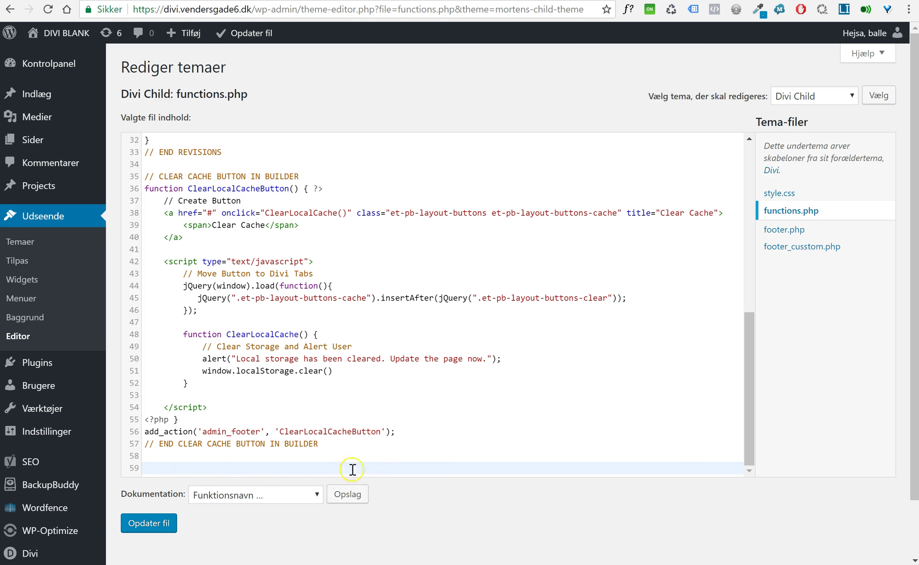
{"action": "key", "text": "ctrl+v"}
Step: Check the pasted Add SVG code on lines 60–64, save functions.php, and go to Divi Theme Options
{"action": "scroll", "coordinate": [511, 456], "scroll_direction": "down", "scroll_amount": 2}
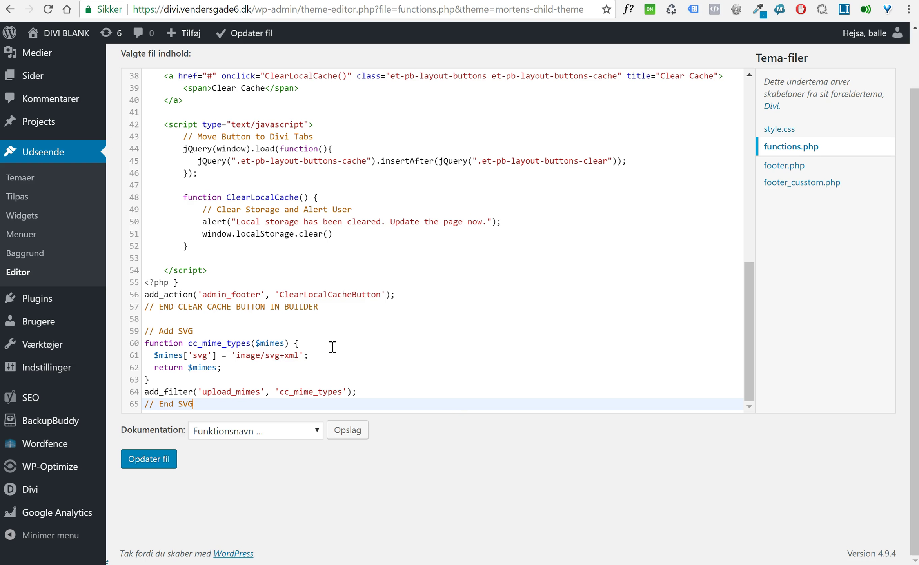
{"action": "left_click", "coordinate": [360, 344]}
{"action": "left_click_drag", "start_coordinate": [150, 345], "coordinate": [361, 392]}
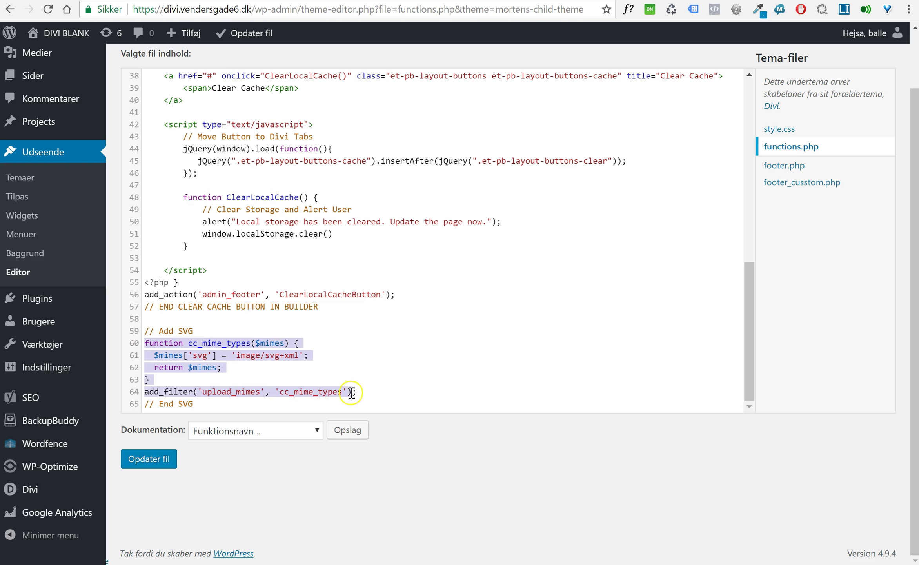
{"action": "left_click", "coordinate": [417, 394]}
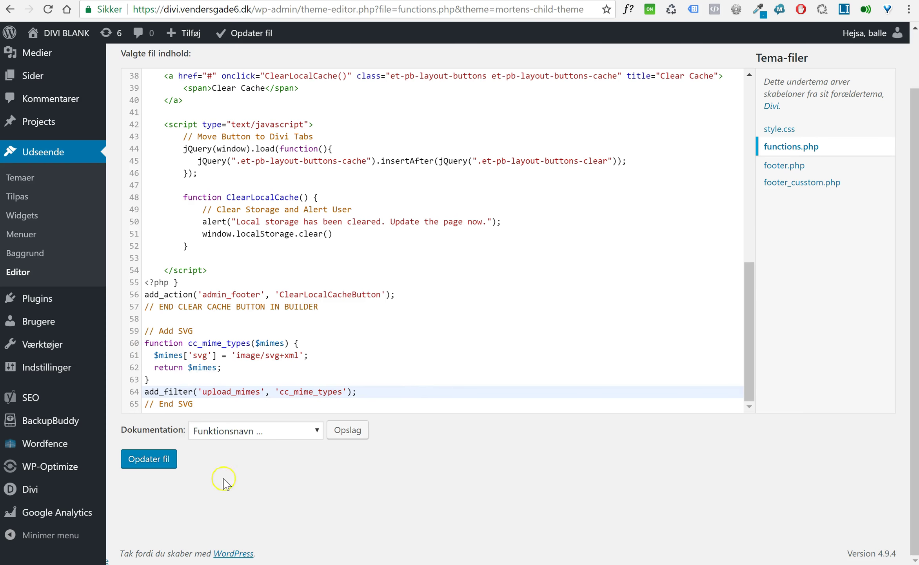
{"action": "left_click", "coordinate": [149, 458]}
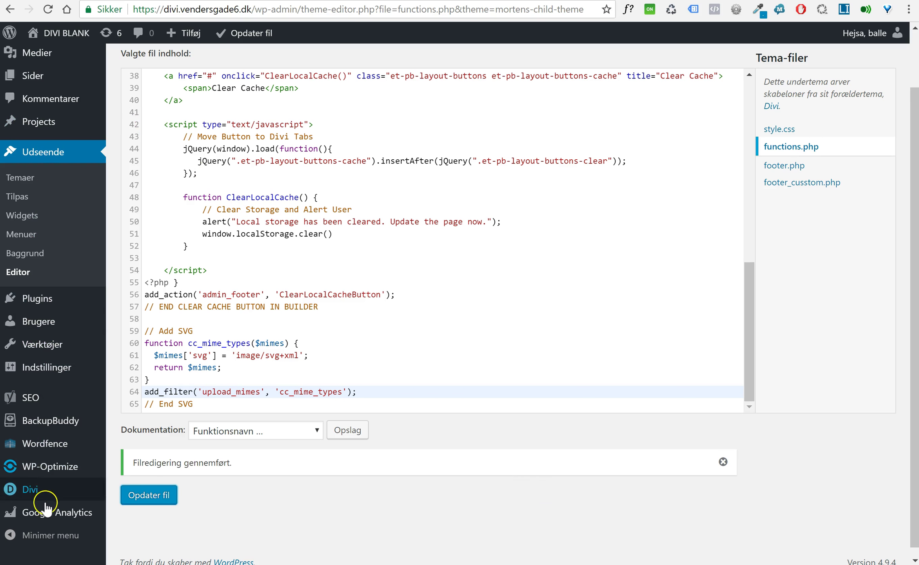
{"action": "mouse_move", "coordinate": [45, 492]}
{"action": "left_click", "coordinate": [155, 433]}
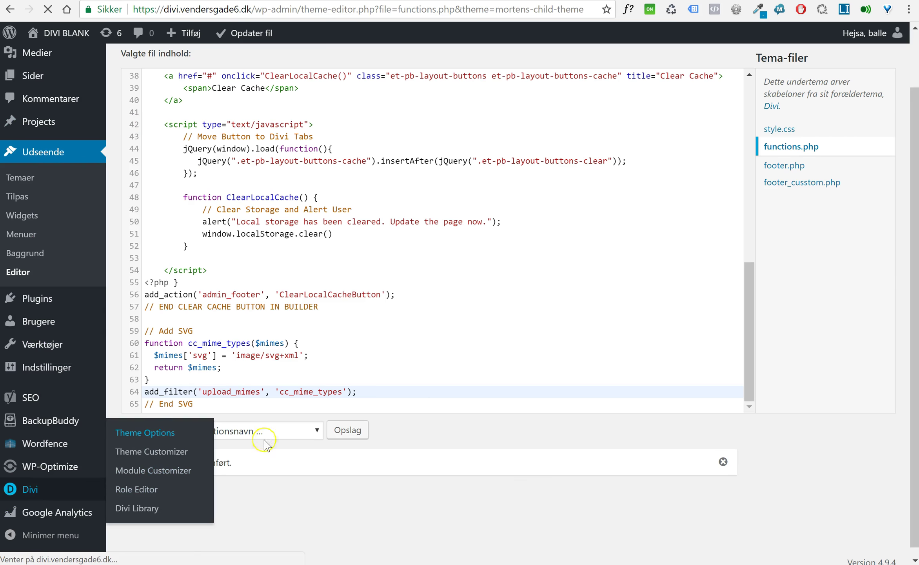
Step: Upload mortenballe-logo-rgb.svg by dragging it from Explorer into the image dialog, and set it as the logo
{"action": "left_click", "coordinate": [769, 250]}
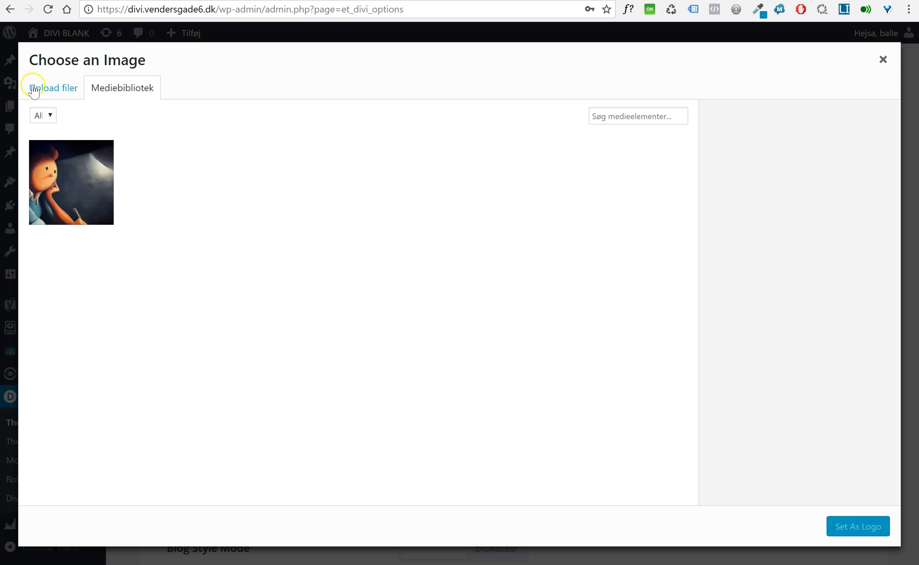
{"action": "left_click", "coordinate": [34, 89]}
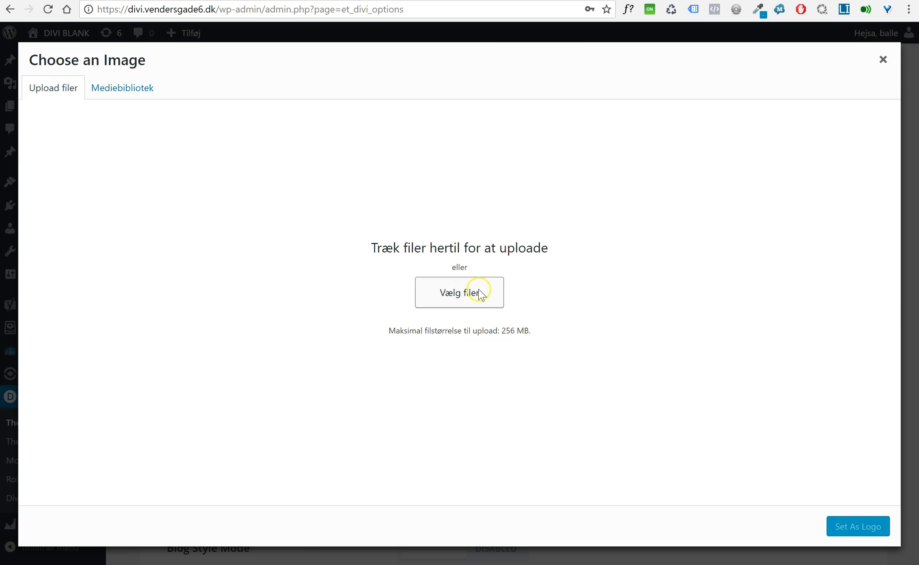
{"action": "key", "text": "alt+Tab"}
{"action": "left_click_drag", "start_coordinate": [380, 189], "coordinate": [218, 257]}
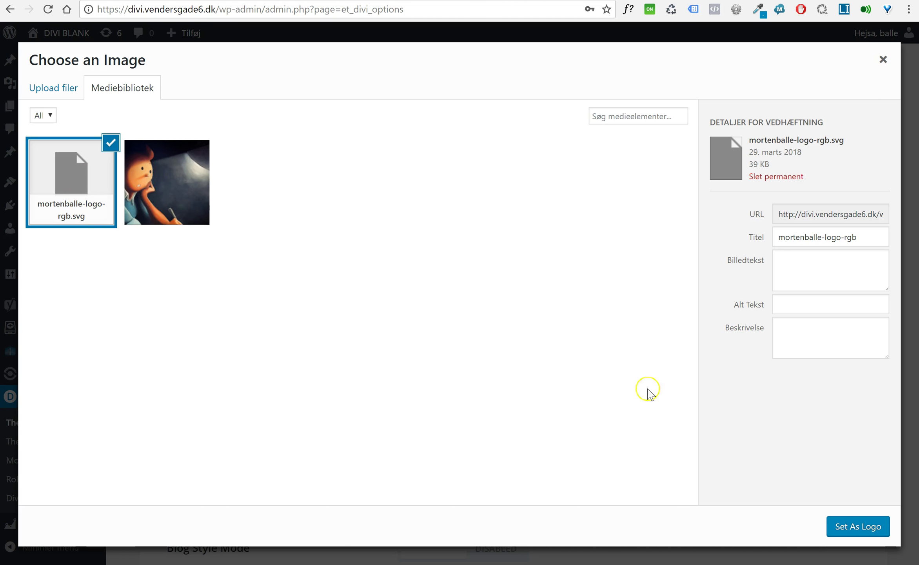
{"action": "left_click", "coordinate": [858, 526]}
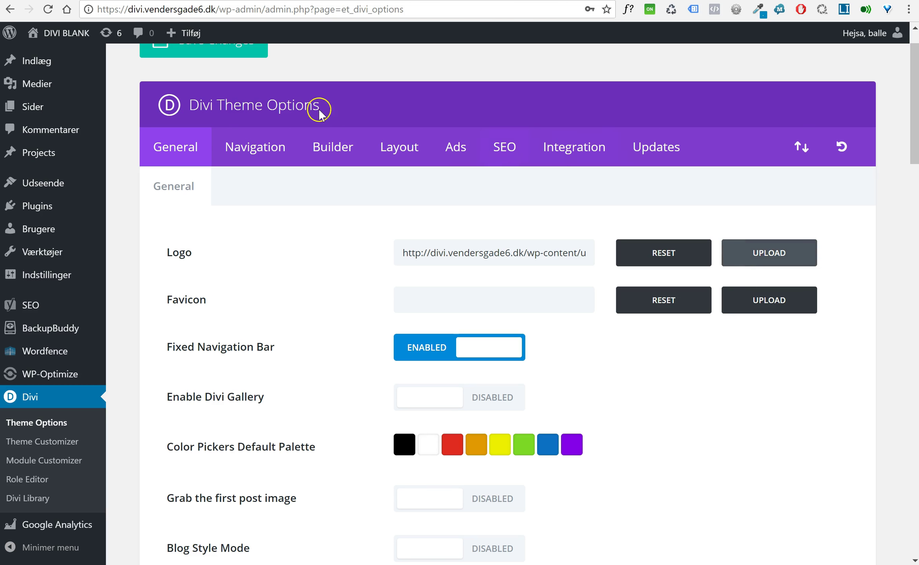
{"action": "scroll", "coordinate": [392, 145], "scroll_direction": "up", "scroll_amount": 2}
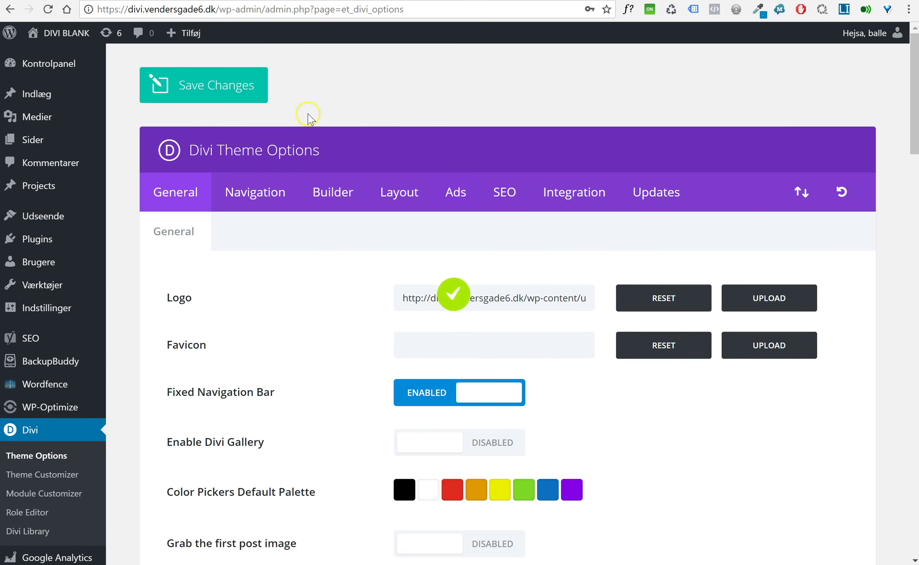
Step: Reload the front page to show the MORTENBALLE.NET logo, then return to Divi Theme Options
{"action": "right_click", "coordinate": [202, 1]}
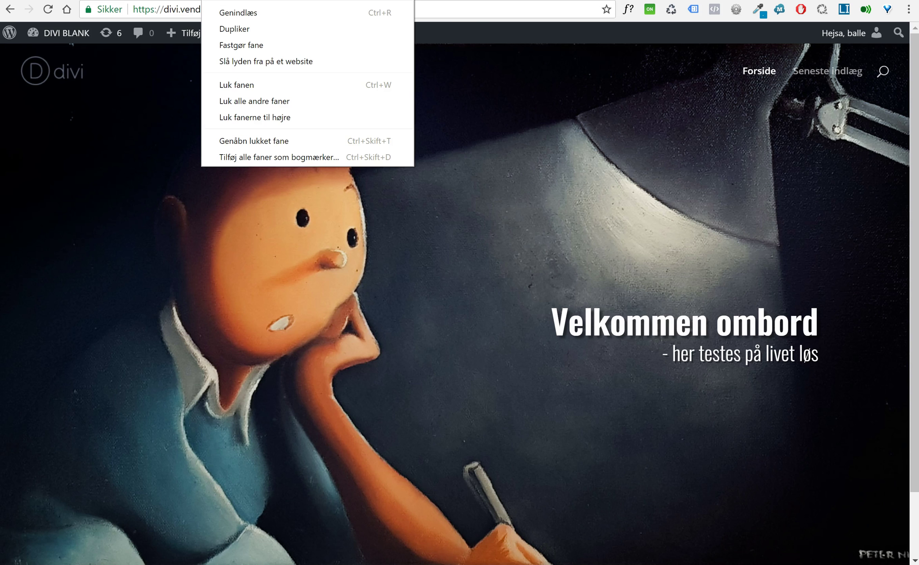
{"action": "left_click", "coordinate": [240, 12]}
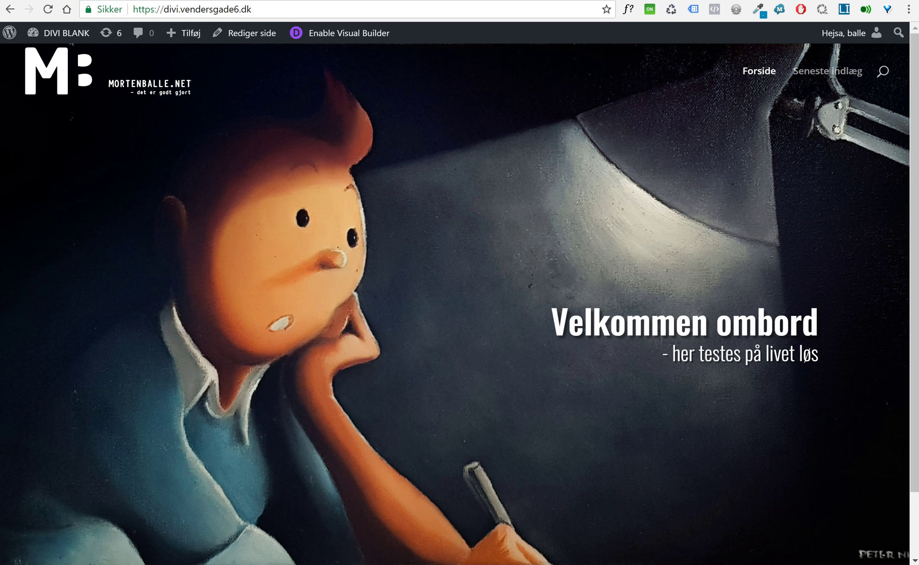
{"action": "left_click", "coordinate": [73, 0]}
{"action": "mouse_move", "coordinate": [74, 224]}
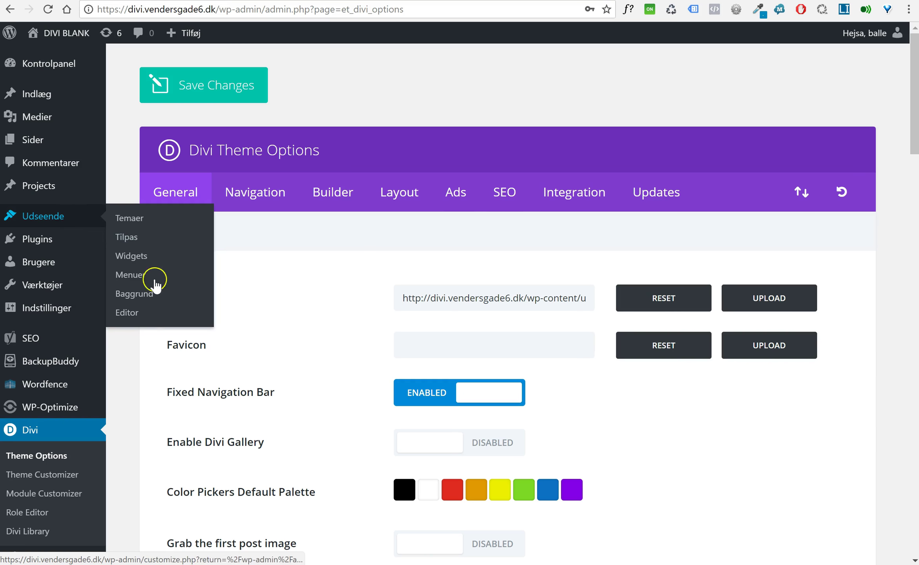
Step: Replace the Add SVG block in Divi Child's functions.php with // and save the file
{"action": "left_click", "coordinate": [153, 316]}
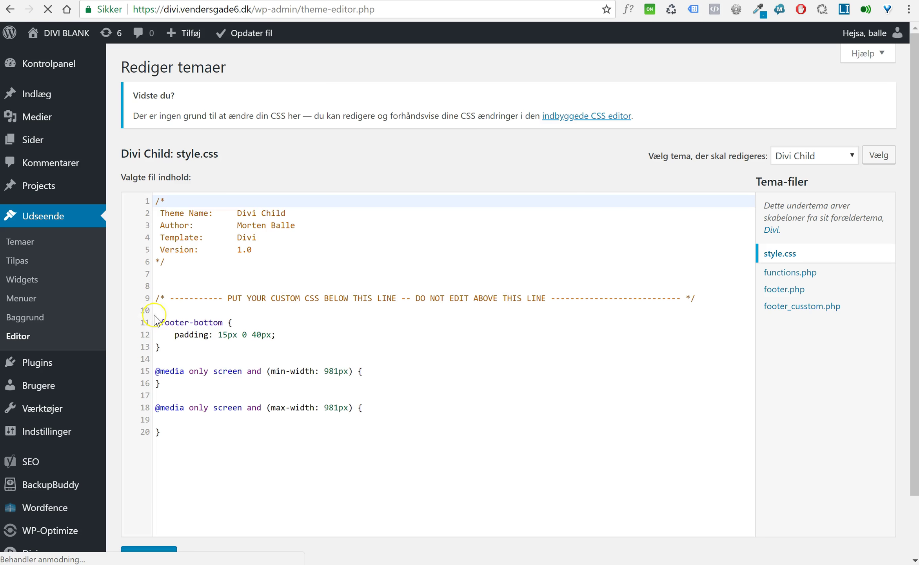
{"action": "left_click", "coordinate": [801, 277]}
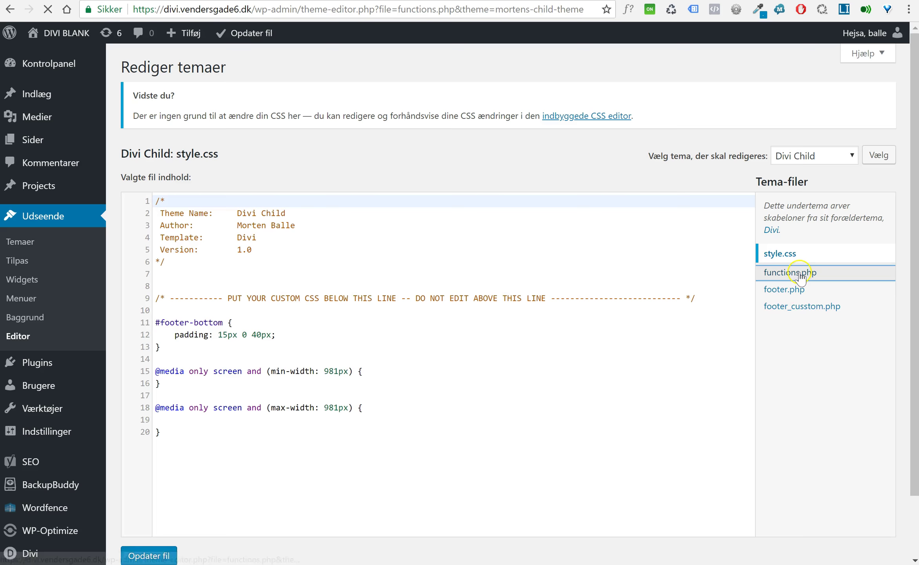
{"action": "scroll", "coordinate": [654, 238], "scroll_direction": "down", "scroll_amount": 8}
{"action": "scroll", "coordinate": [655, 239], "scroll_direction": "down", "scroll_amount": 3}
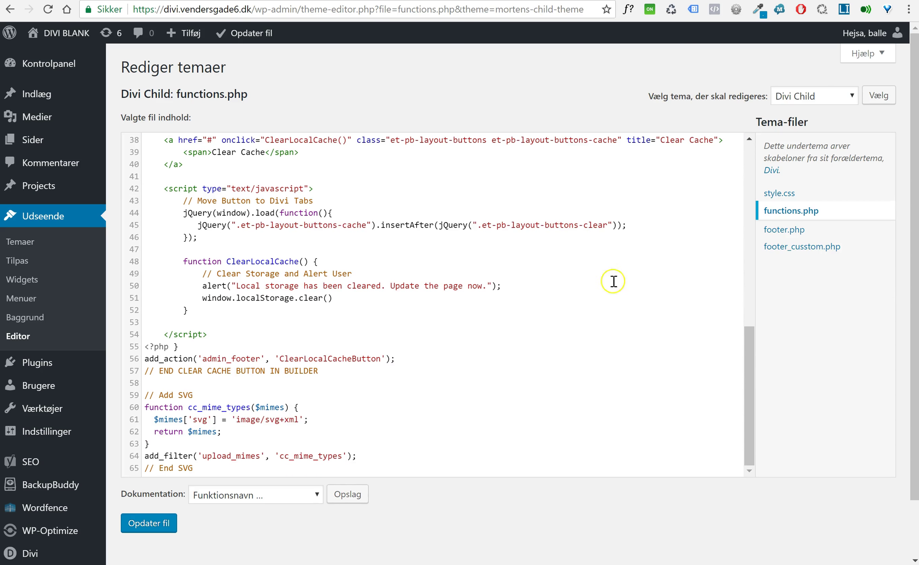
{"action": "left_click_drag", "start_coordinate": [330, 378], "coordinate": [393, 483]}
{"action": "type", "text": "//"}
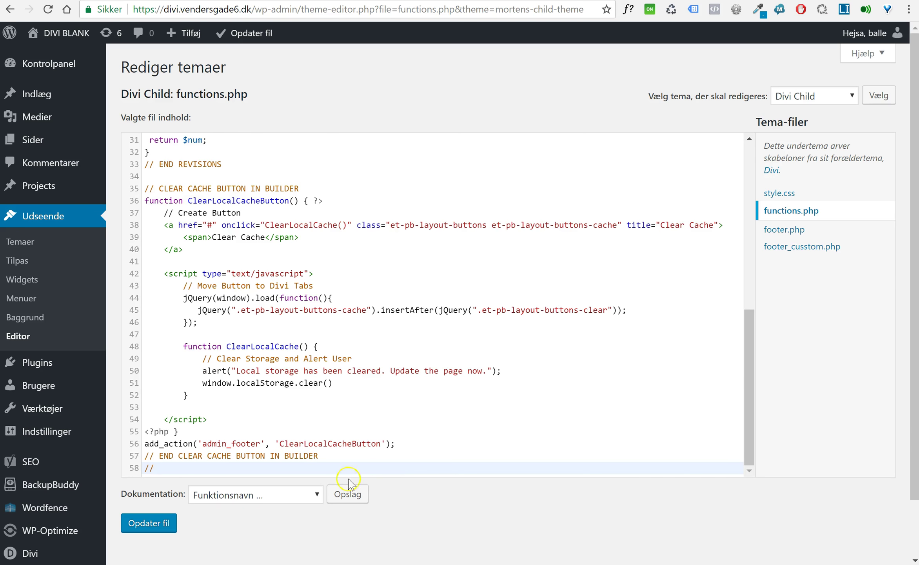
{"action": "left_click", "coordinate": [142, 517]}
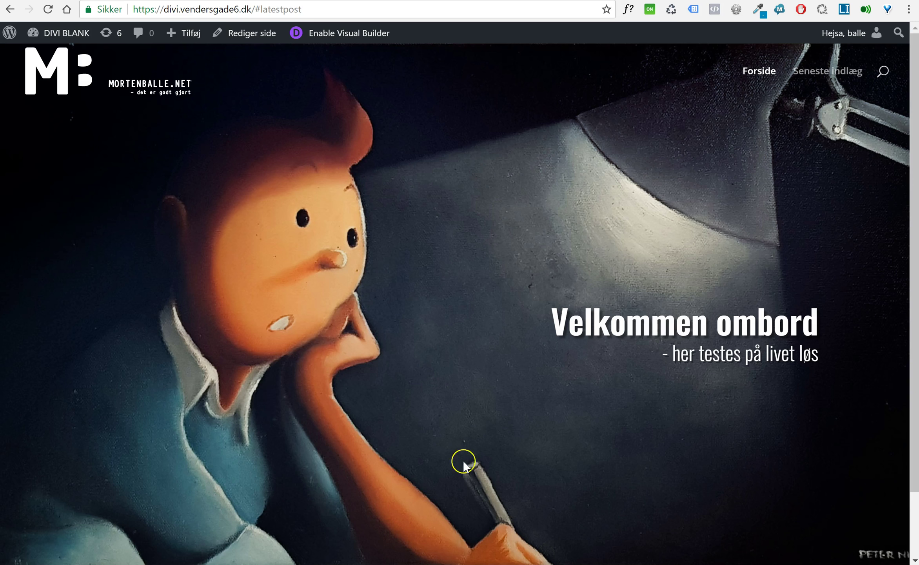
Step: In Notepad++, select the whole latest-post navigation code snippet for copying
{"action": "left_click", "coordinate": [488, 564]}
{"action": "left_click", "coordinate": [672, 334]}
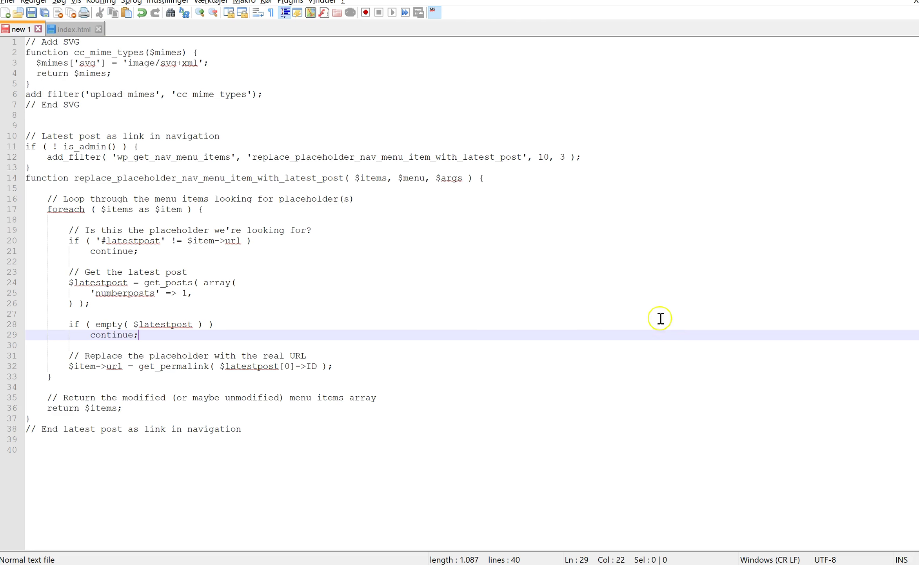
{"action": "left_click_drag", "start_coordinate": [28, 135], "coordinate": [284, 445]}
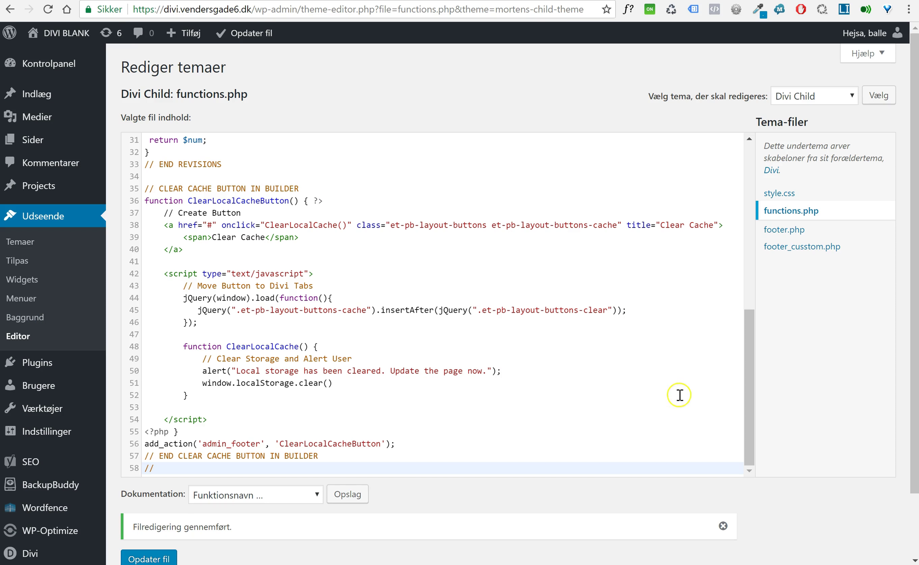
Step: Replace the // on line 58 with the pasted latest-post navigation function and save functions.php
{"action": "scroll", "coordinate": [549, 349], "scroll_direction": "down", "scroll_amount": 2}
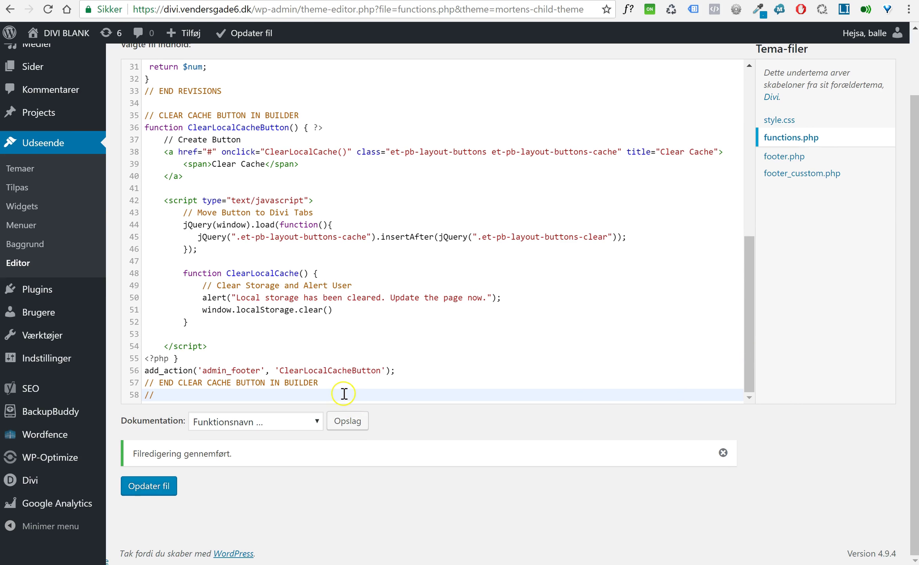
{"action": "key", "text": "BackSpace"}
{"action": "key", "text": "BackSpace"}
{"action": "key", "text": "BackSpace"}
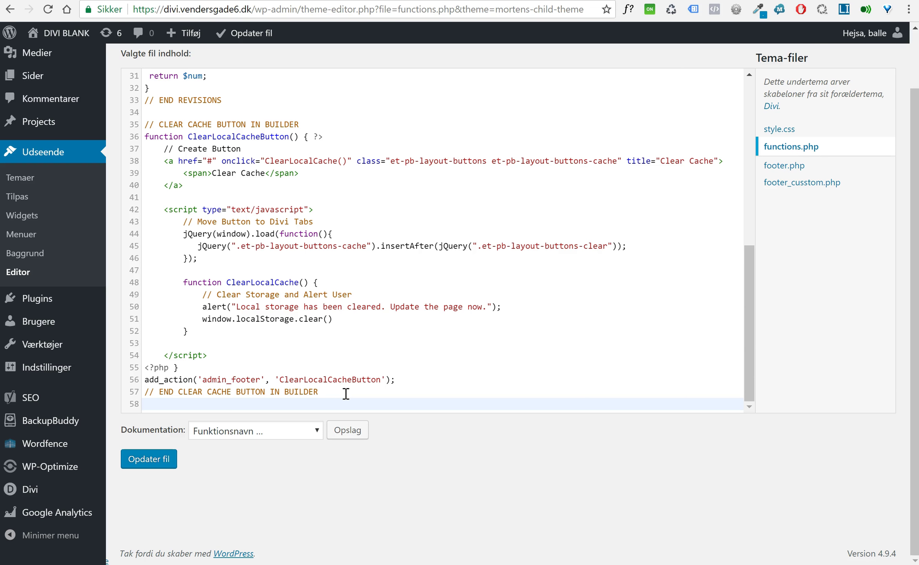
{"action": "key", "text": "Return"}
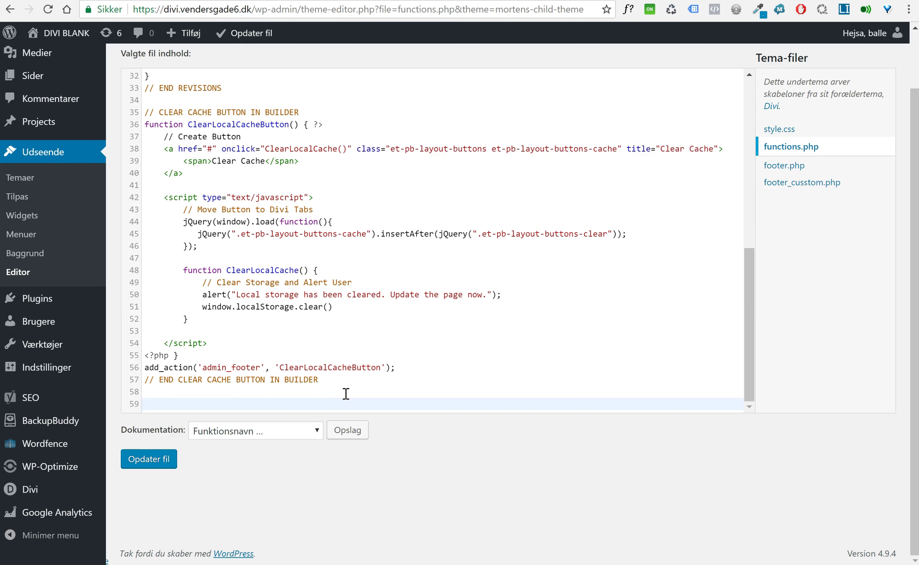
{"action": "key", "text": "ctrl+v"}
{"action": "left_click", "coordinate": [149, 459]}
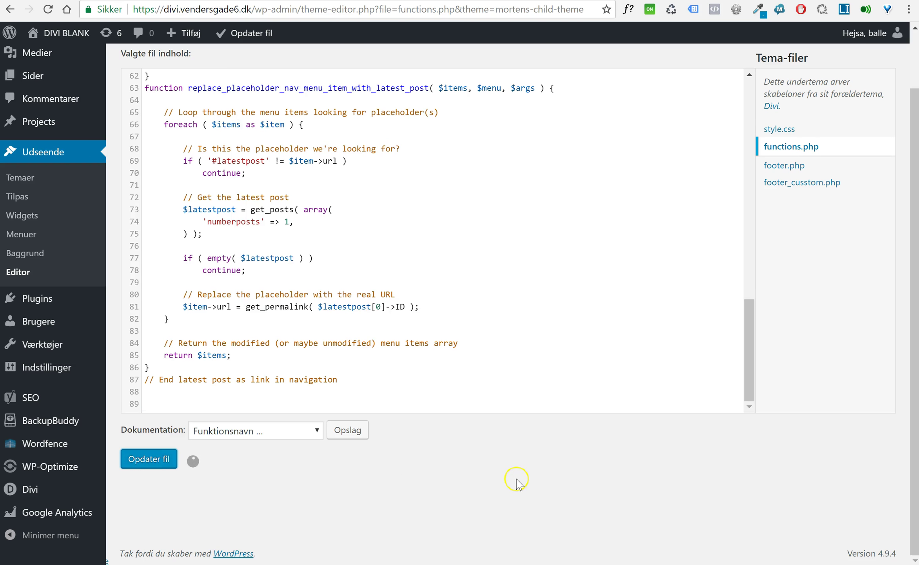
Step: Review the pasted code's #latestpost placeholder and the permalink replacement on line 81
{"action": "scroll", "coordinate": [599, 325], "scroll_direction": "up", "scroll_amount": 2}
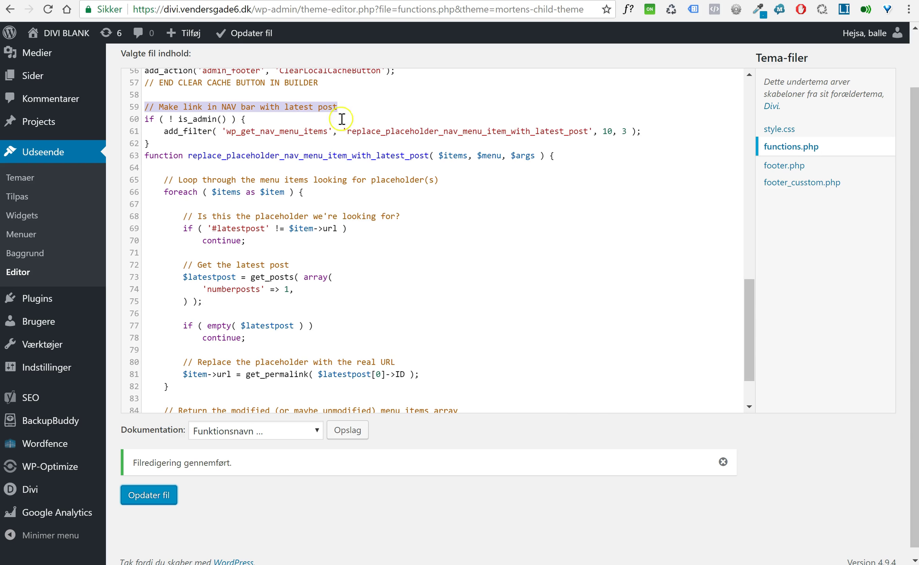
{"action": "left_click", "coordinate": [402, 106]}
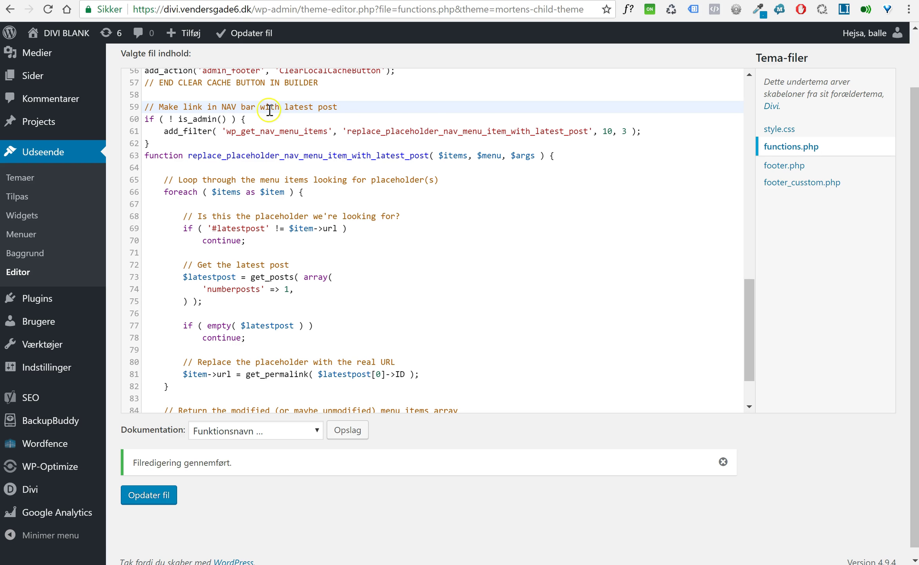
{"action": "scroll", "coordinate": [490, 232], "scroll_direction": "down", "scroll_amount": 2}
{"action": "scroll", "coordinate": [548, 298], "scroll_direction": "up", "scroll_amount": 2}
{"action": "left_click_drag", "start_coordinate": [212, 228], "coordinate": [265, 228]}
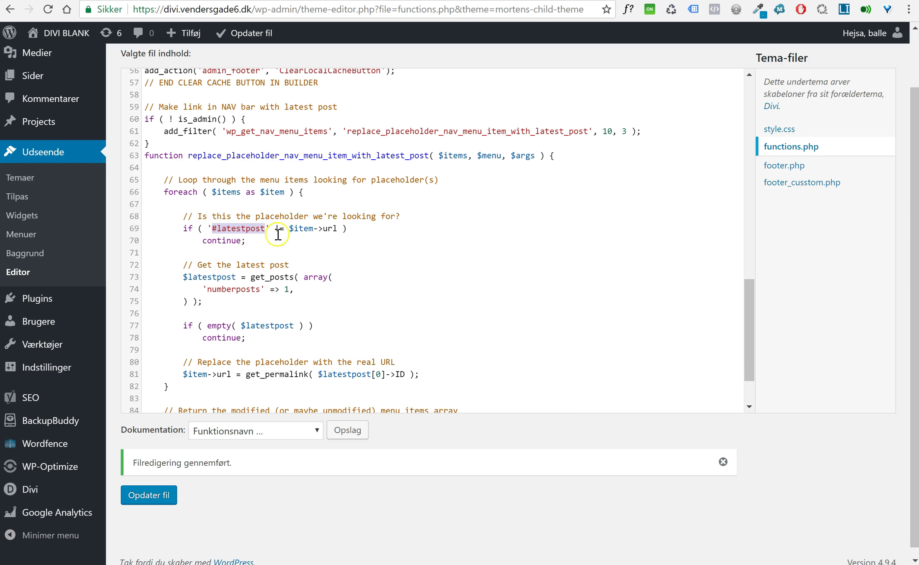
{"action": "scroll", "coordinate": [474, 259], "scroll_direction": "down", "scroll_amount": 3}
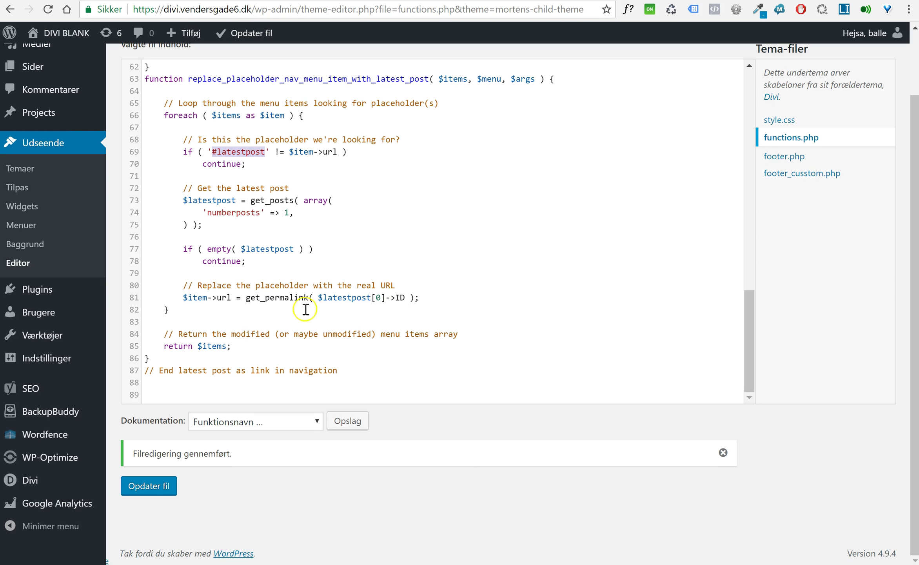
{"action": "left_click_drag", "start_coordinate": [217, 298], "coordinate": [400, 295]}
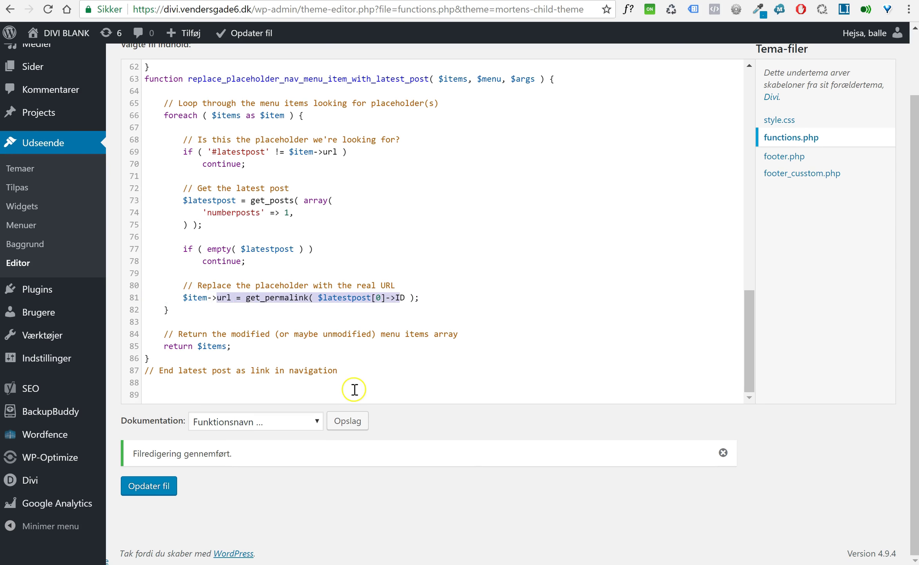
{"action": "left_click", "coordinate": [160, 491]}
{"action": "scroll", "coordinate": [96, 277], "scroll_direction": "up", "scroll_amount": 2}
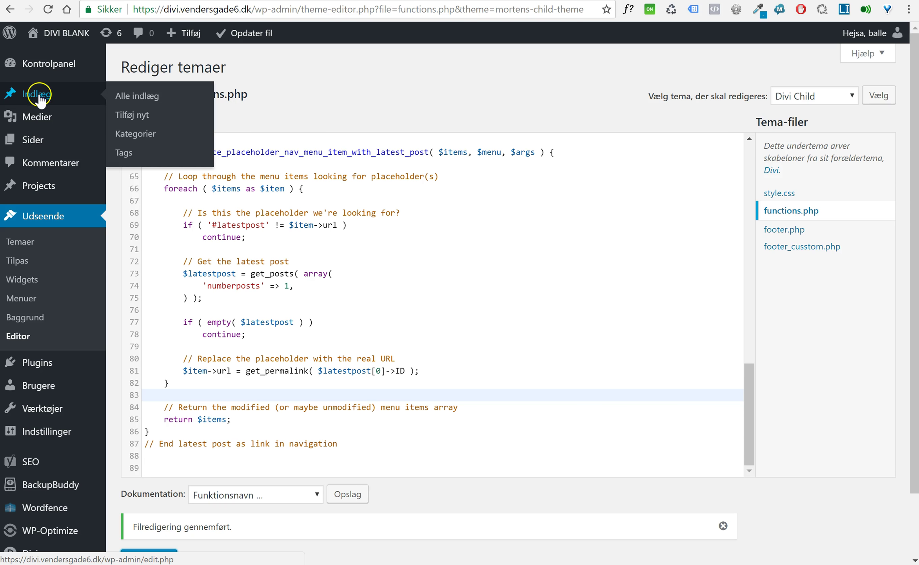
{"action": "left_click", "coordinate": [140, 98]}
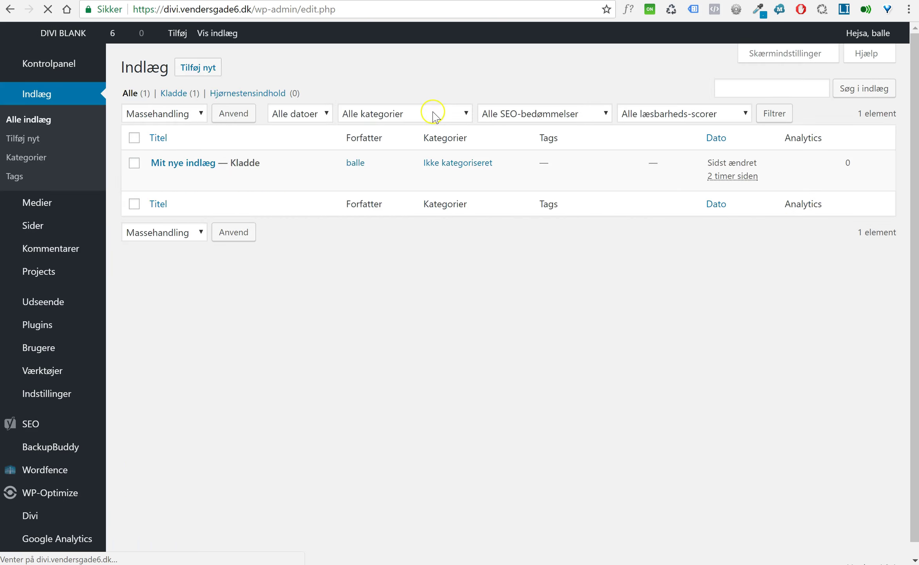
{"action": "scroll", "coordinate": [311, 304], "scroll_direction": "down", "scroll_amount": 1}
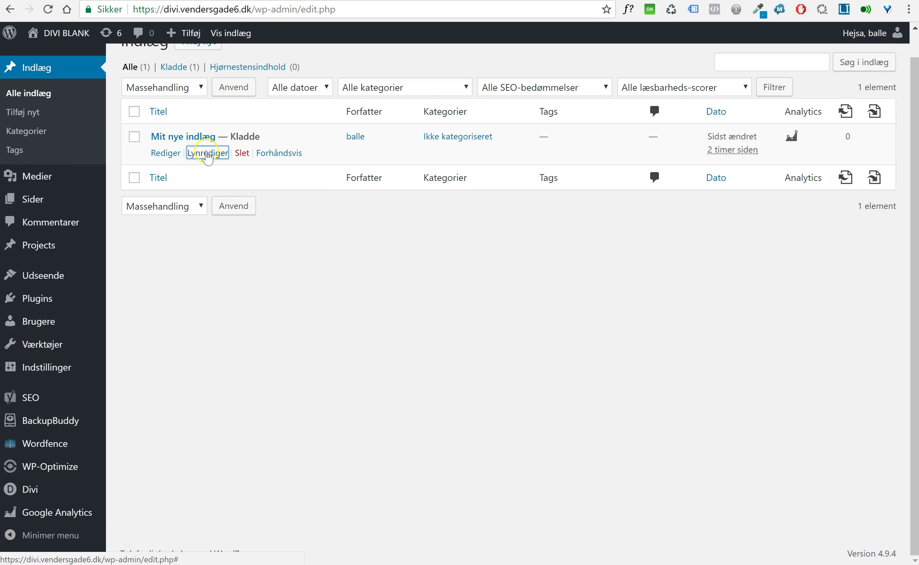
{"action": "left_click", "coordinate": [205, 152]}
{"action": "left_click", "coordinate": [649, 226]}
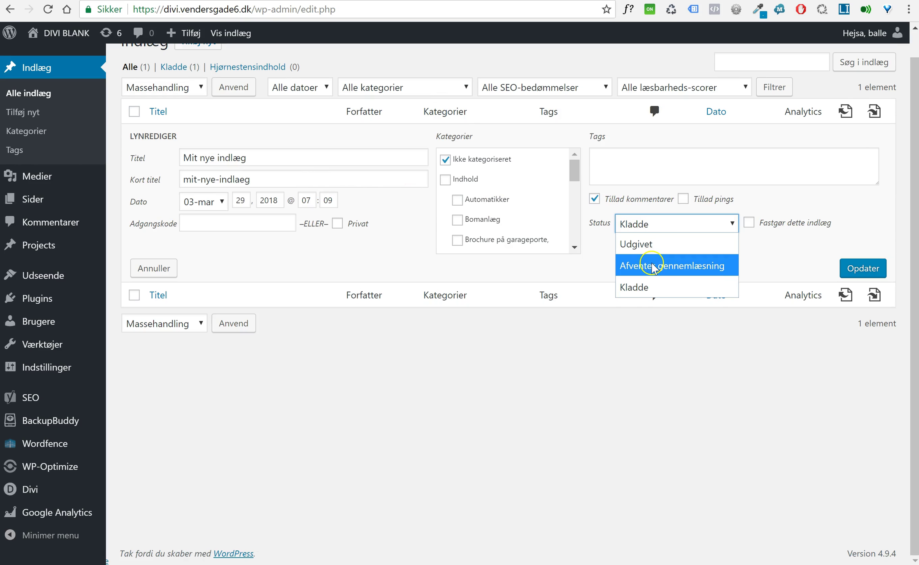
{"action": "left_click", "coordinate": [645, 243]}
{"action": "left_click", "coordinate": [859, 274]}
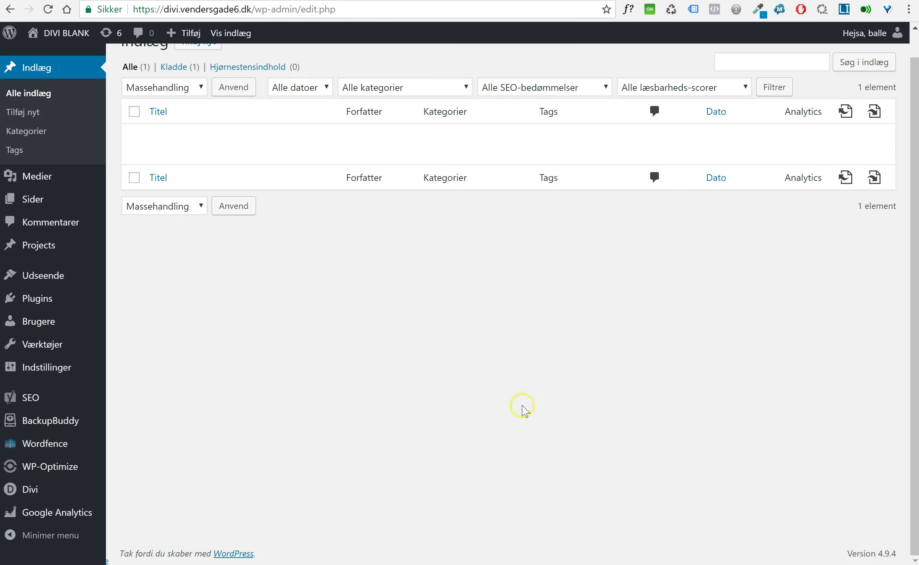
{"action": "scroll", "coordinate": [314, 337], "scroll_direction": "up", "scroll_amount": 1}
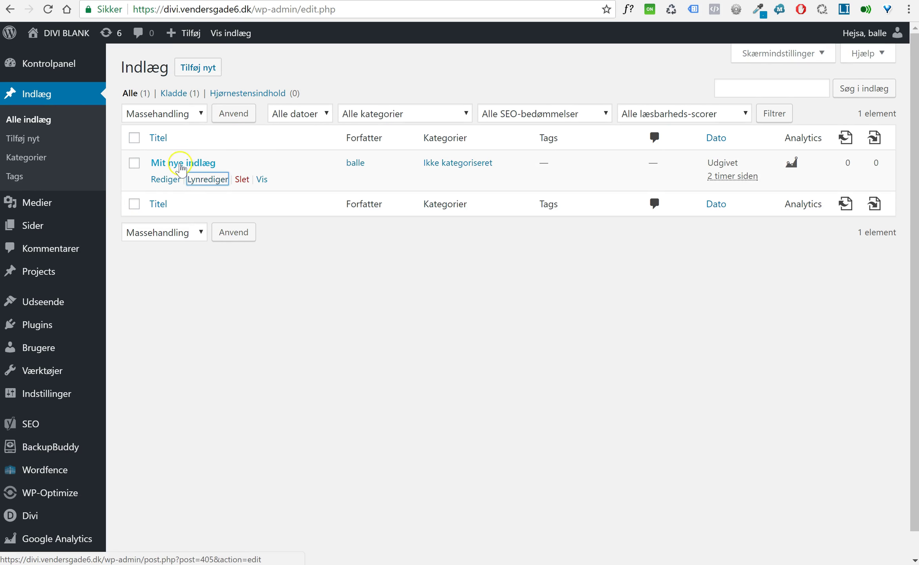
{"action": "key", "text": "alt+Left"}
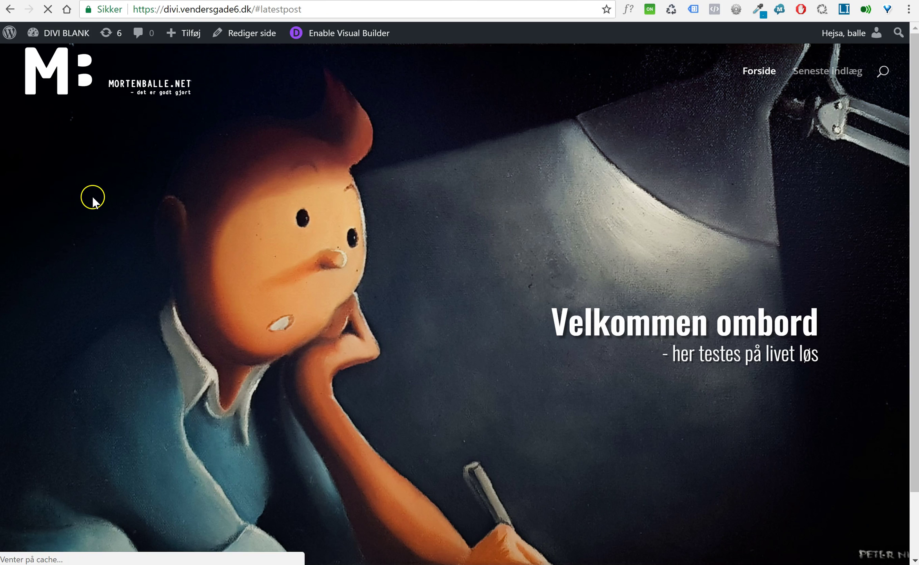
{"action": "key", "text": "alt+Right"}
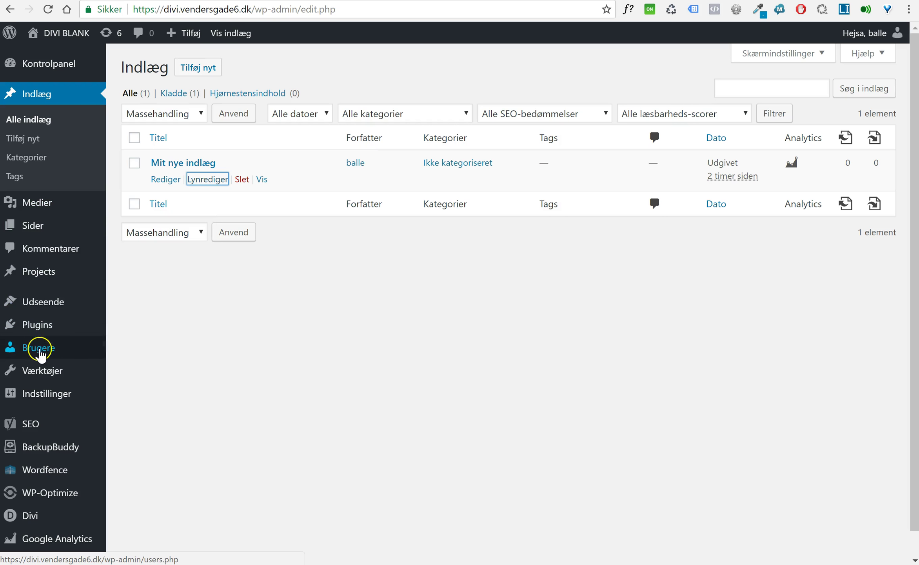
{"action": "mouse_move", "coordinate": [49, 303]}
{"action": "left_click", "coordinate": [151, 359]}
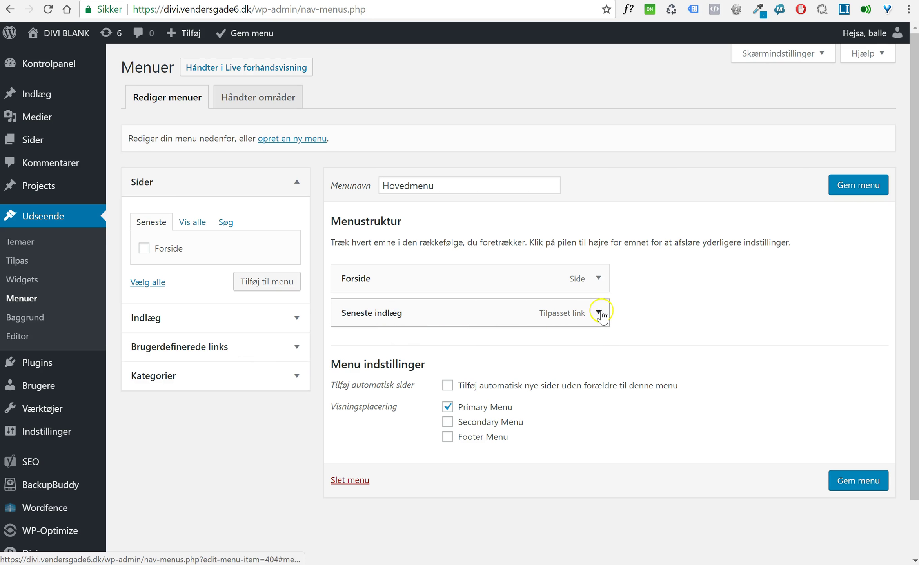
Step: Verify the Seneste indlæg item's #latestpost URL and title, save Hovedmenu, test the link, then open Indlæg
{"action": "left_click", "coordinate": [606, 323]}
{"action": "left_click", "coordinate": [392, 360]}
{"action": "triple_click", "coordinate": [391, 360]}
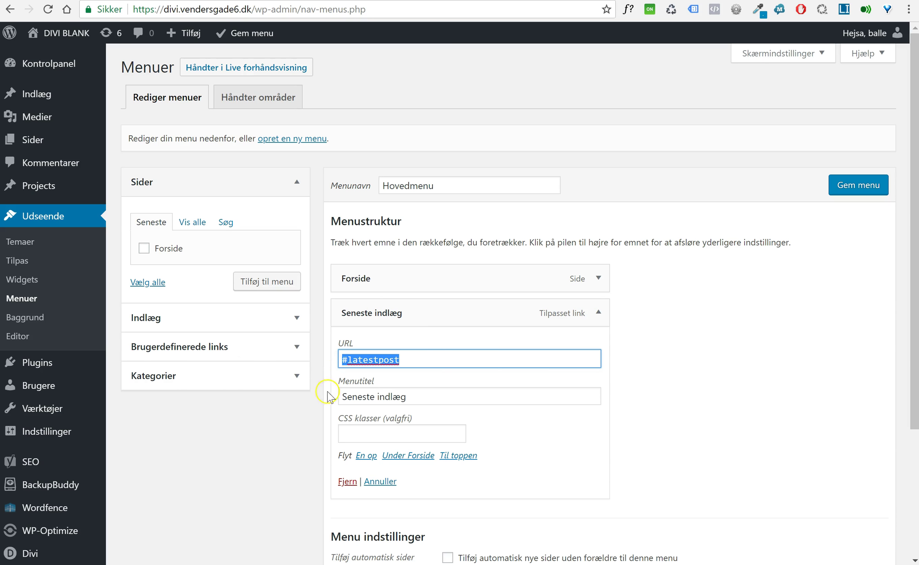
{"action": "left_click", "coordinate": [435, 399]}
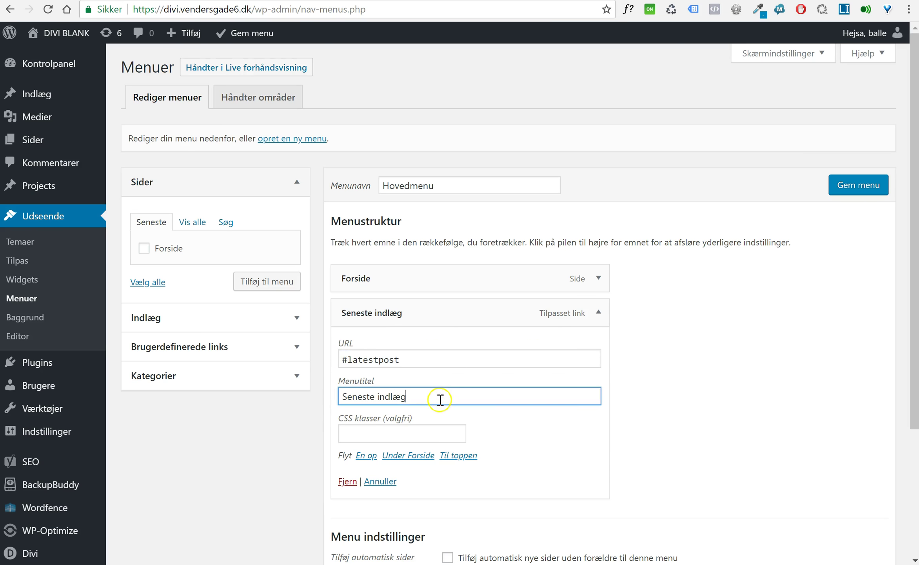
{"action": "left_click", "coordinate": [860, 185]}
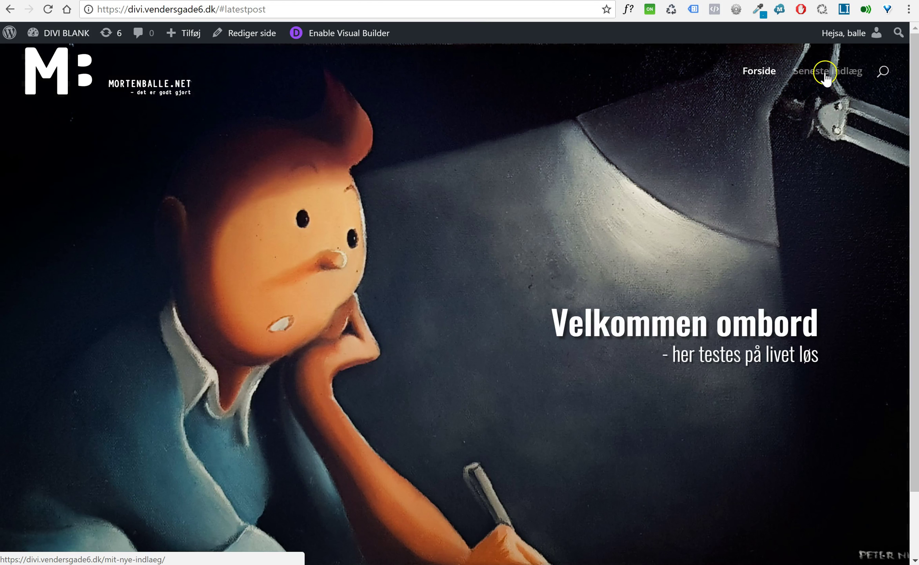
{"action": "left_click", "coordinate": [826, 72]}
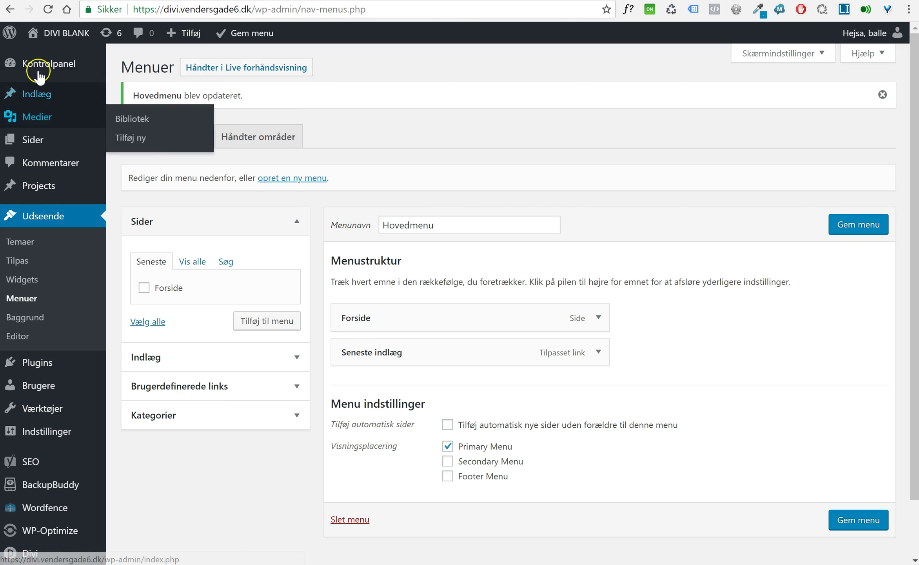
{"action": "left_click", "coordinate": [24, 94]}
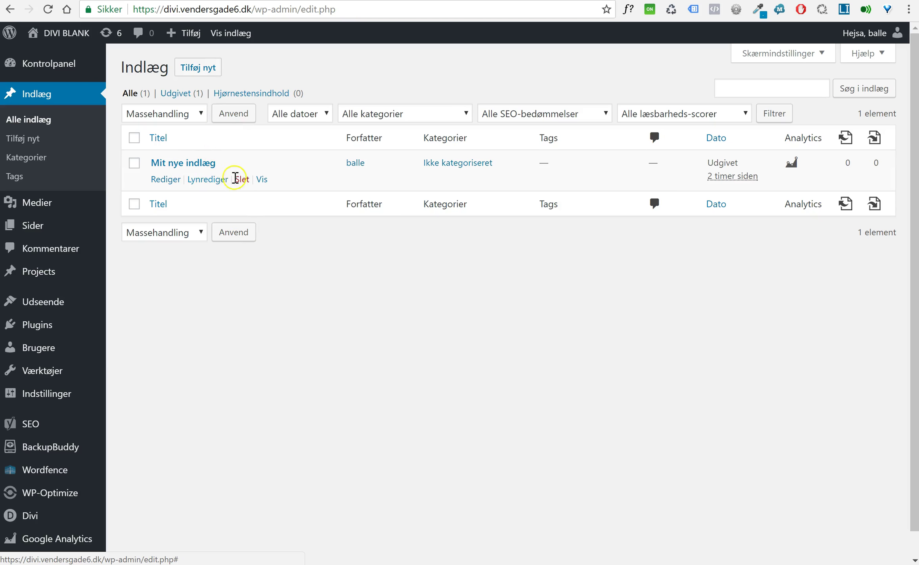
Step: Create the post 'Mit nyeste indlæg' with pasted lorem ipsum paragraphs, publish it, and view the home page
{"action": "left_click", "coordinate": [200, 68]}
{"action": "type", "text": "M"}
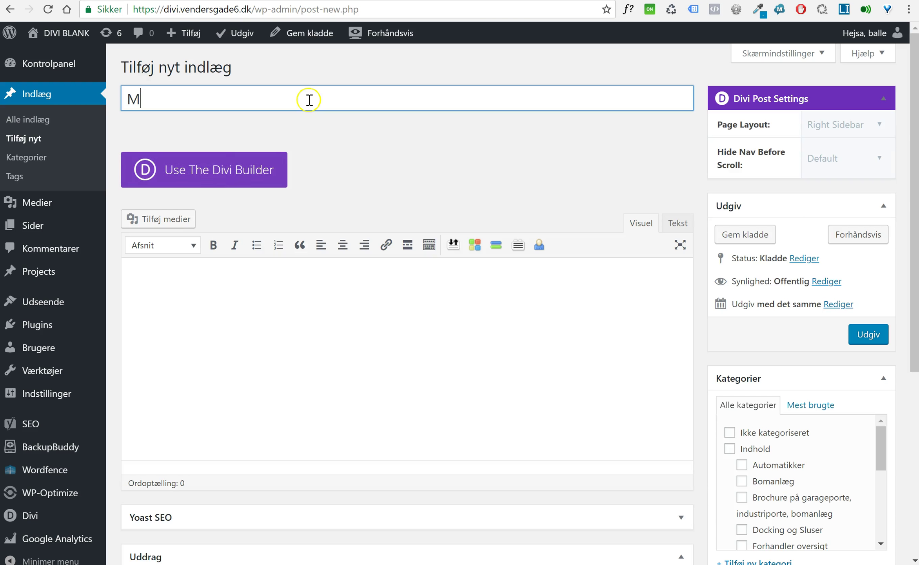
{"action": "type", "text": "it nyes"}
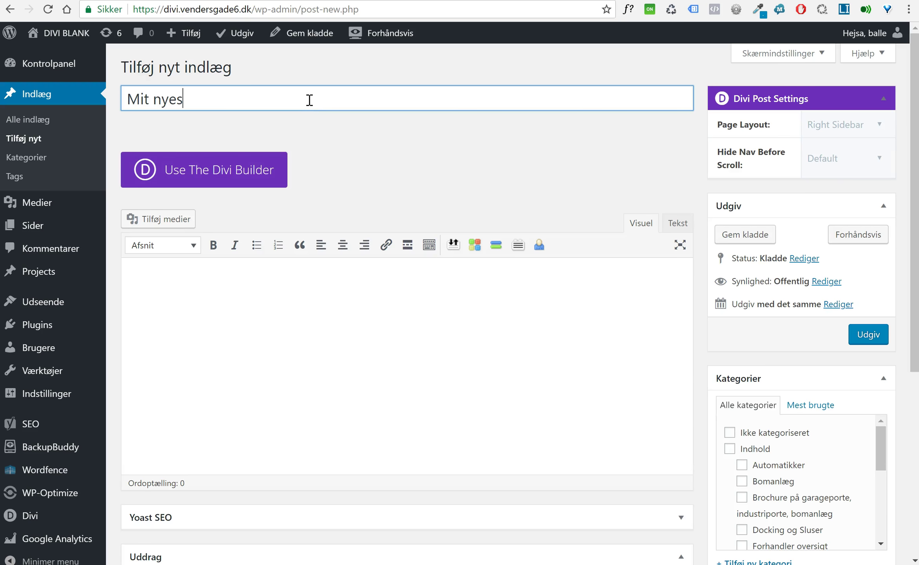
{"action": "type", "text": "te indlæg"}
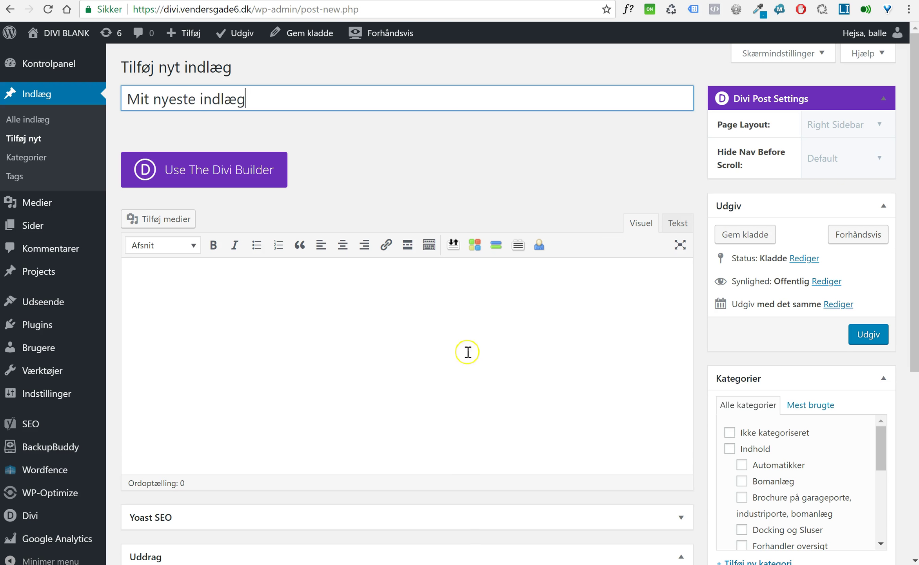
{"action": "left_click", "coordinate": [468, 351]}
{"action": "left_click", "coordinate": [843, 11]}
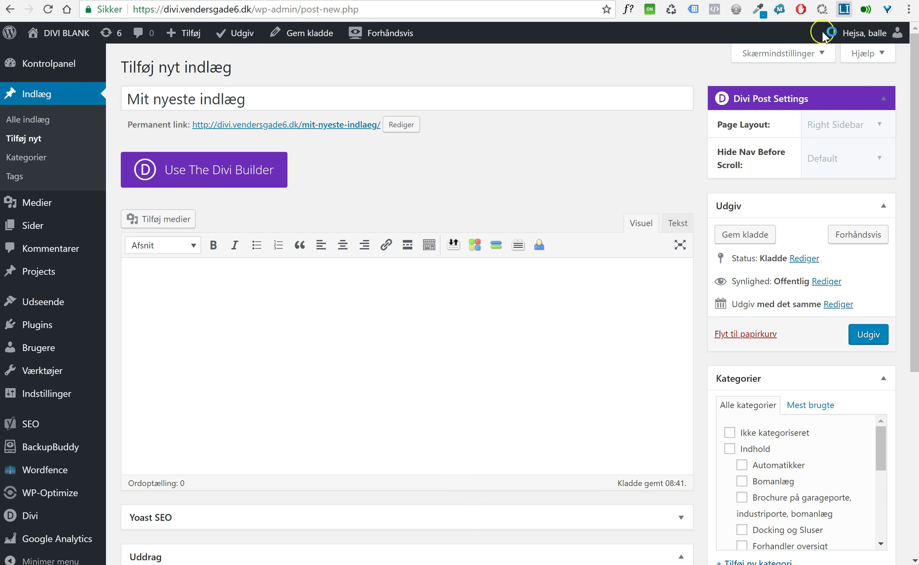
{"action": "left_click", "coordinate": [293, 321]}
{"action": "type", "text": "Cras ultricies ligula sed magna dictum porta. Praesent sapien massa, convallis a pellentesque nec, egestas non nisi. Quisque velit nisi, pretium ut lacinia in, elementum id enim.  Curabitur arcu erat, accumsan id imperdiet et, porttitor at sem. Vivamus suscipit tortor eget felis porttitor volutpat. Curabitur aliquet quam id dui posuere blandit.  Curabitur aliquet quam id dui posuere blandit. Vestibulum ac diam sit amet quam vehicula elementum sed sit amet dui. Cras ultricies ligula sed magna dictum porta.  Vestibulum ante ipsum primis in faucibus orci luctus et ultrices posuere cubilia Curae; Donec velit neque, auctor sit amet aliquam vel, ullamcorper sit amet ligula. Nulla quis lorem ut libero malesuada feugiat. Vivamus magna justo, lacinia eget consectetur sed, convallis at tellus.  Pellentesque in ipsum id orci porta dapibus. Curabitur arcu erat, accumsan id imperdiet et, porttitor at sem. Nulla porttitor accumsan tincidunt."}
{"action": "left_click", "coordinate": [858, 337]}
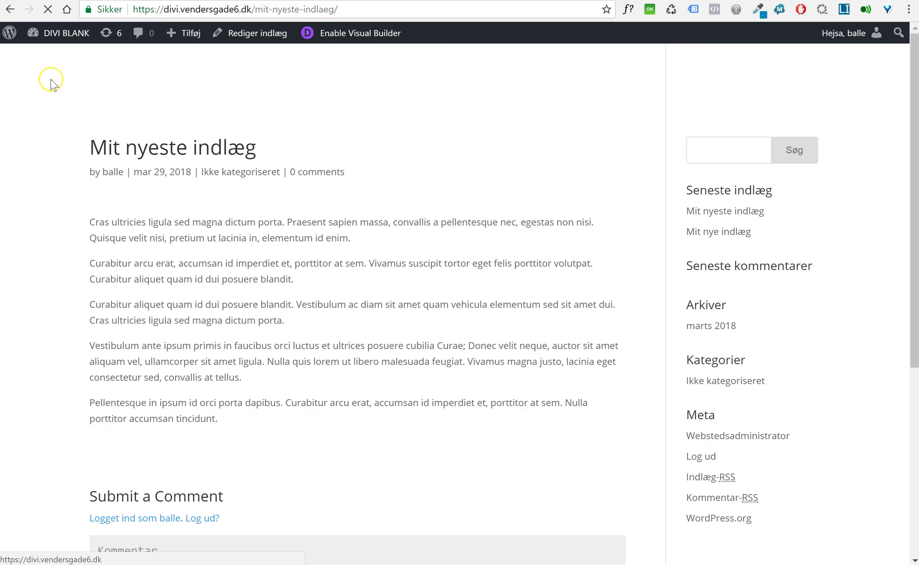
{"action": "left_click", "coordinate": [50, 80]}
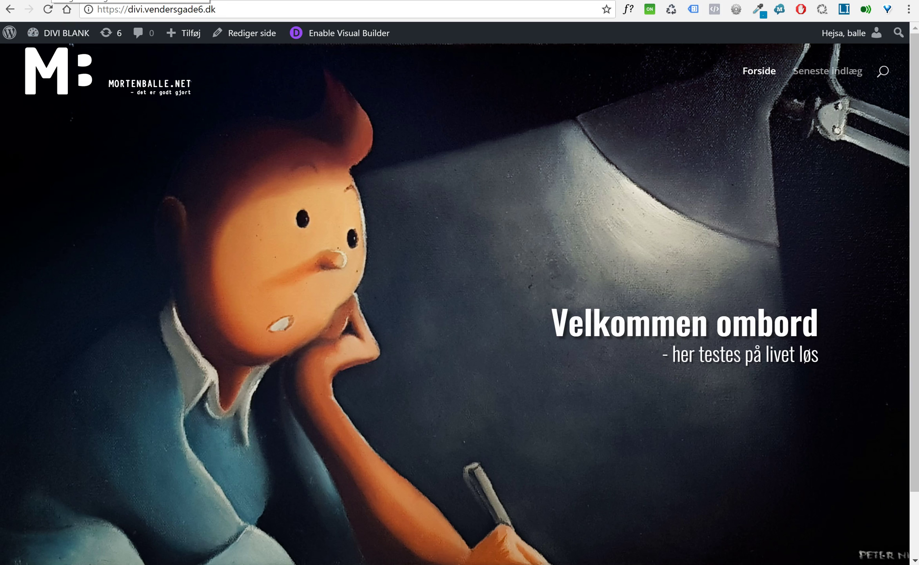
{"action": "key", "text": "alt+Left"}
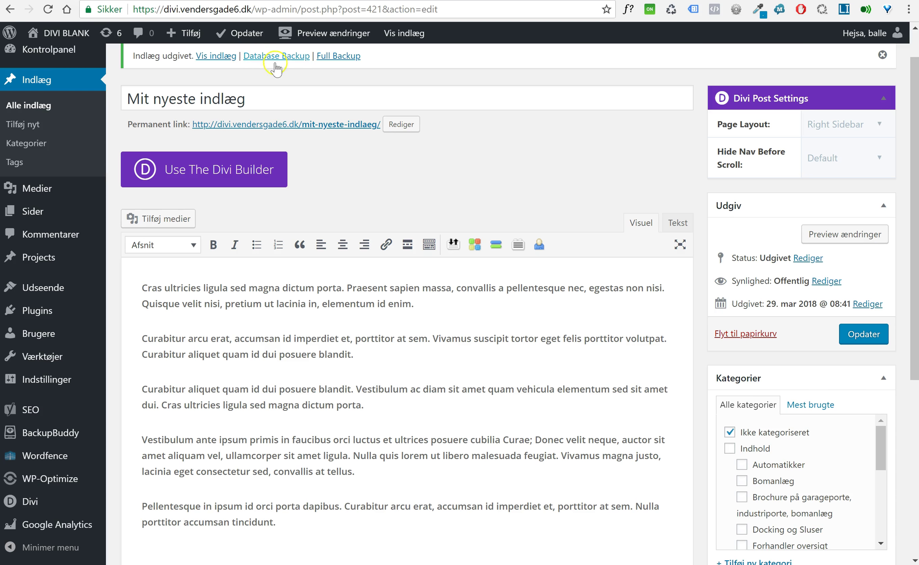
Step: Run a BackupBuddy Complete Backup and download the finished 35.9 MB backup zip
{"action": "left_click", "coordinate": [44, 433]}
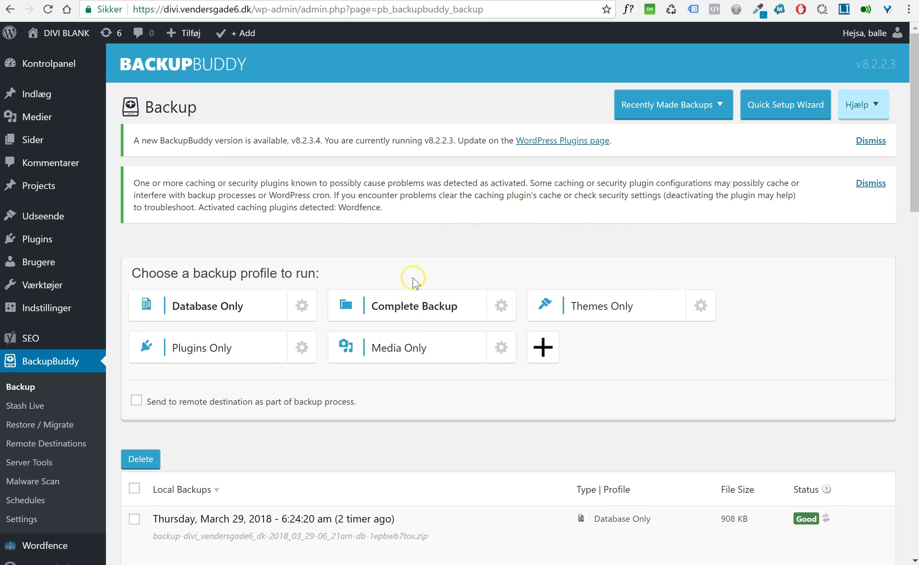
{"action": "left_click", "coordinate": [405, 305]}
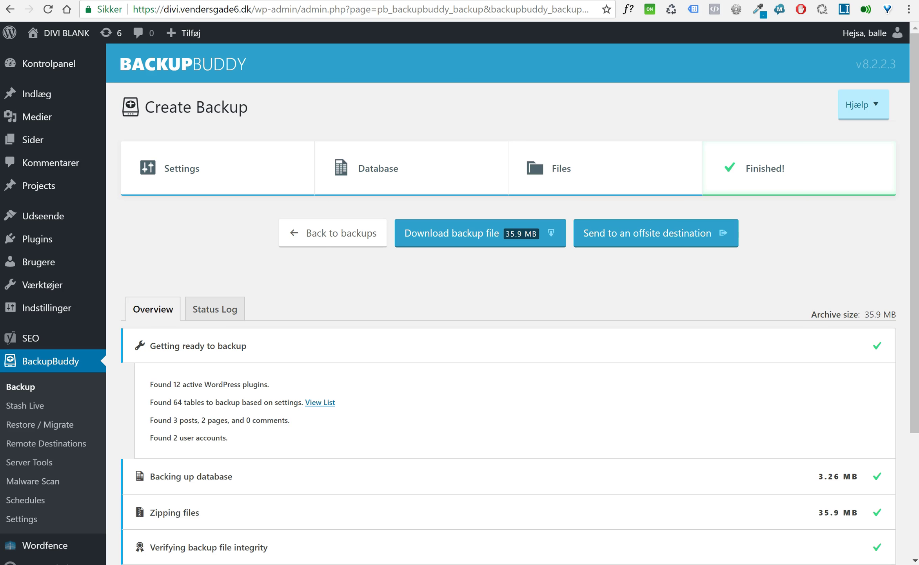
{"action": "left_click", "coordinate": [475, 240]}
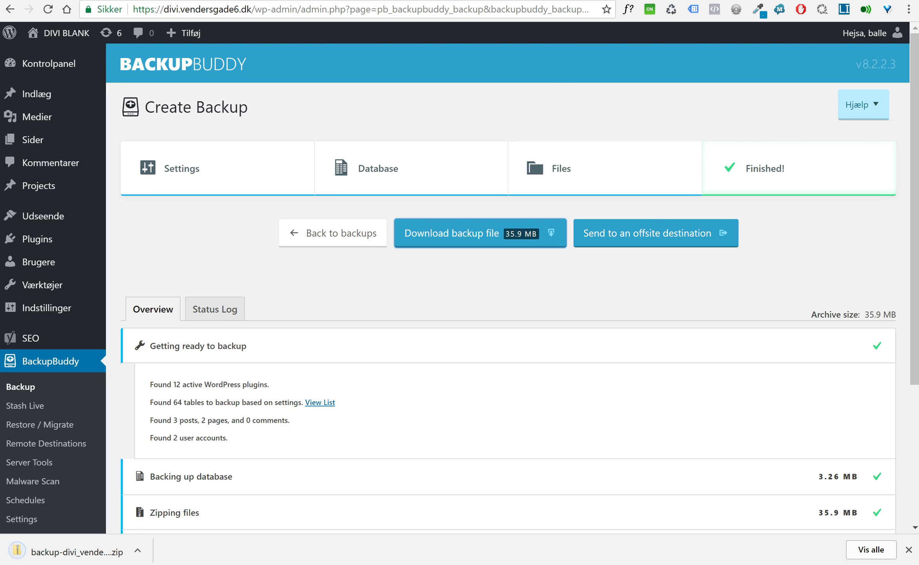
{"action": "left_click", "coordinate": [577, 563]}
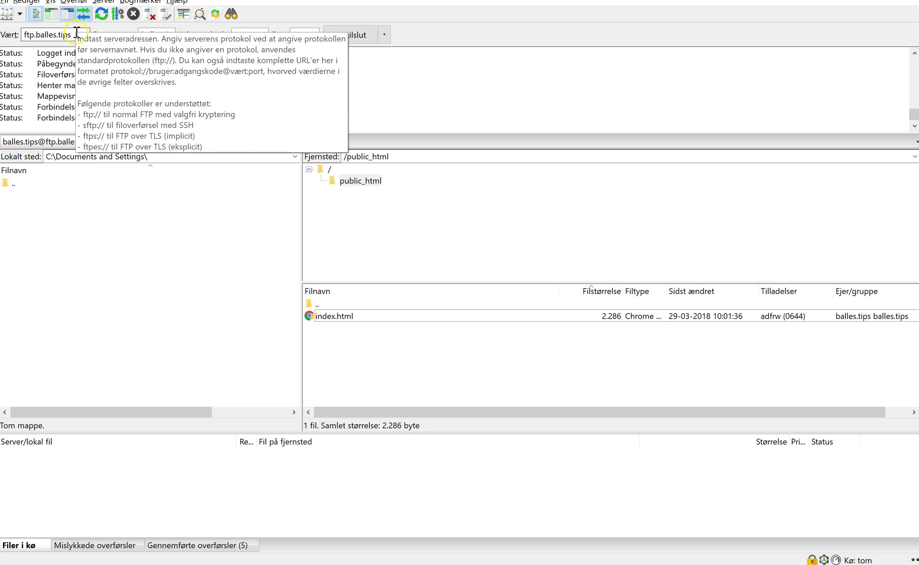
Step: Drag the backup zip from Chrome's download bar into FileZilla's remote /public_html folder on balles.tips
{"action": "key", "text": "alt+Tab"}
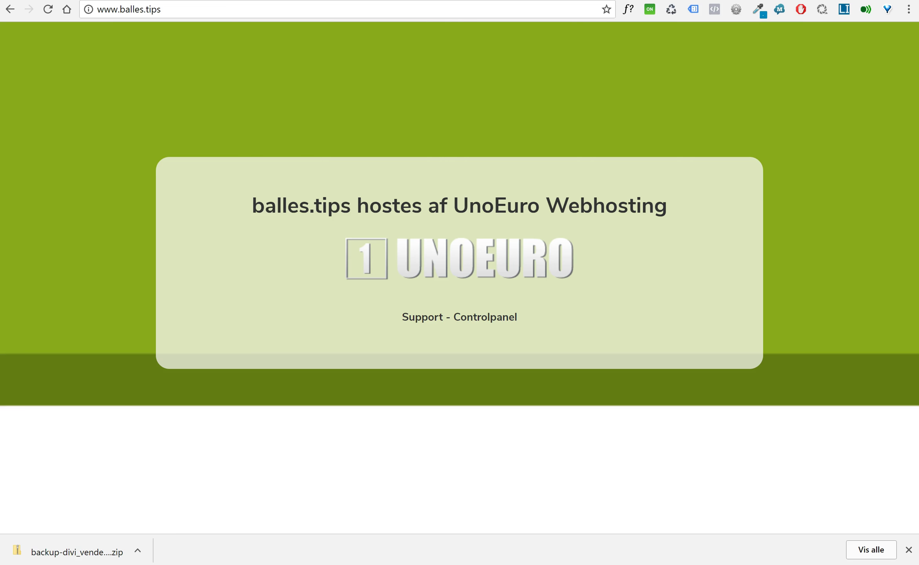
{"action": "left_click_drag", "start_coordinate": [96, 541], "coordinate": [449, 387]}
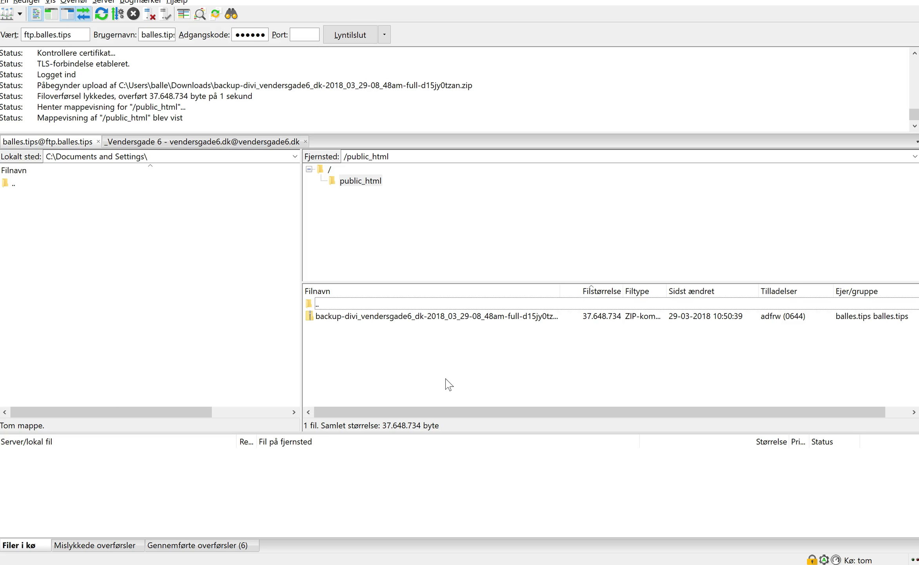
{"action": "key", "text": "alt+Tab"}
{"action": "key", "text": "alt+Tab"}
{"action": "key", "text": "alt+Tab"}
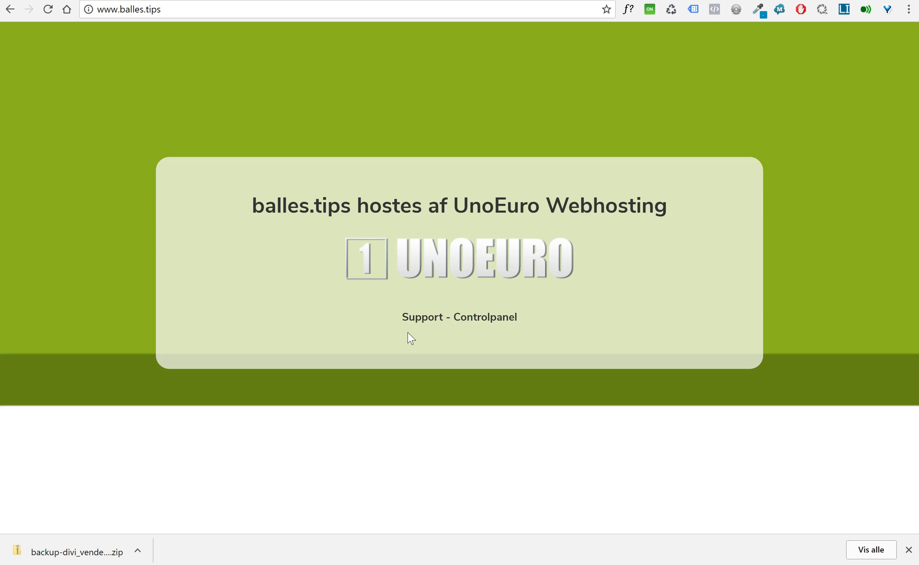
{"action": "key", "text": "ctrl+Tab"}
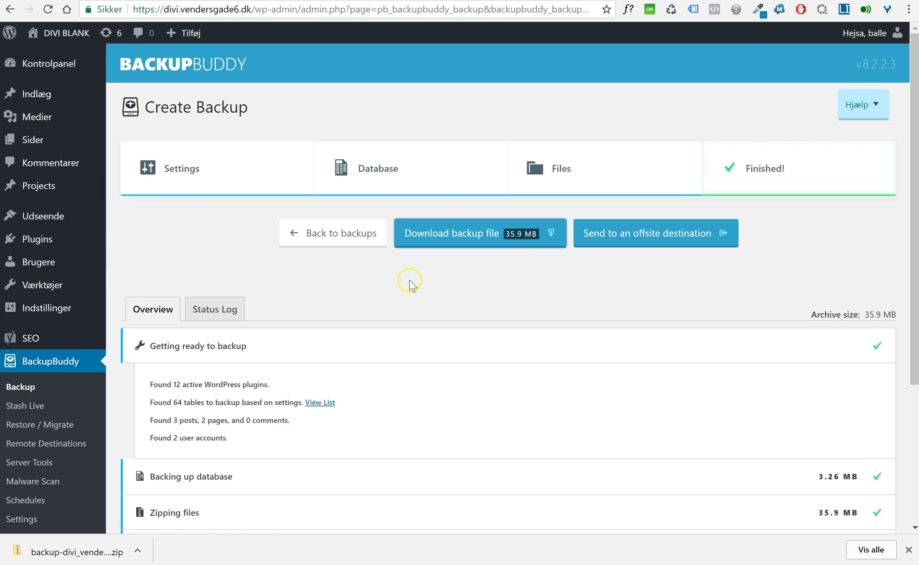
Step: Download importbuddy.php under an ImportBuddy password and upload it to public_html on balles.tips
{"action": "left_click", "coordinate": [56, 425]}
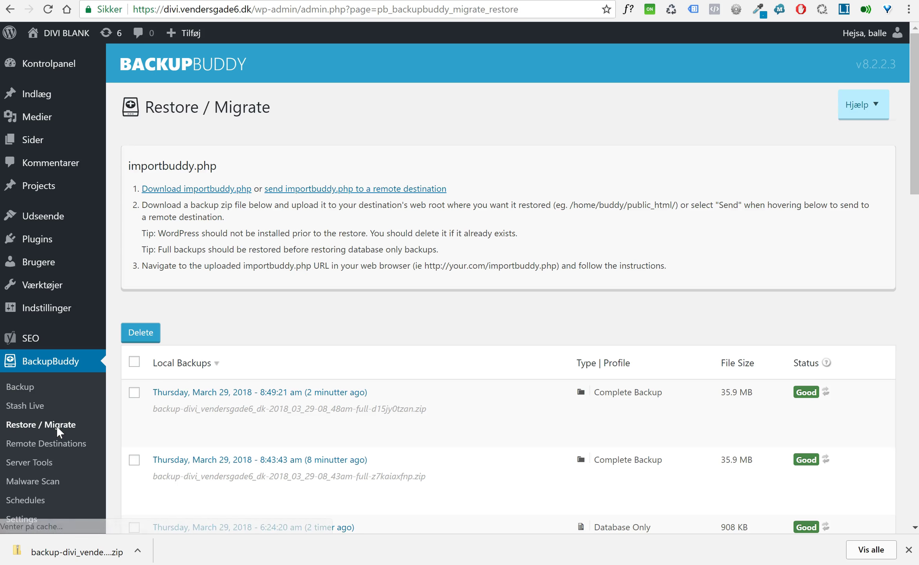
{"action": "left_click", "coordinate": [214, 190]}
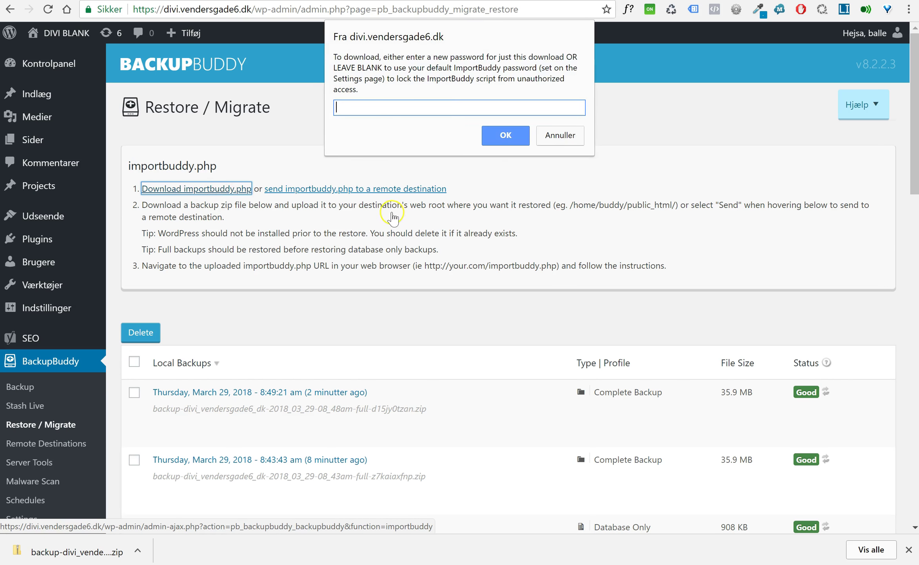
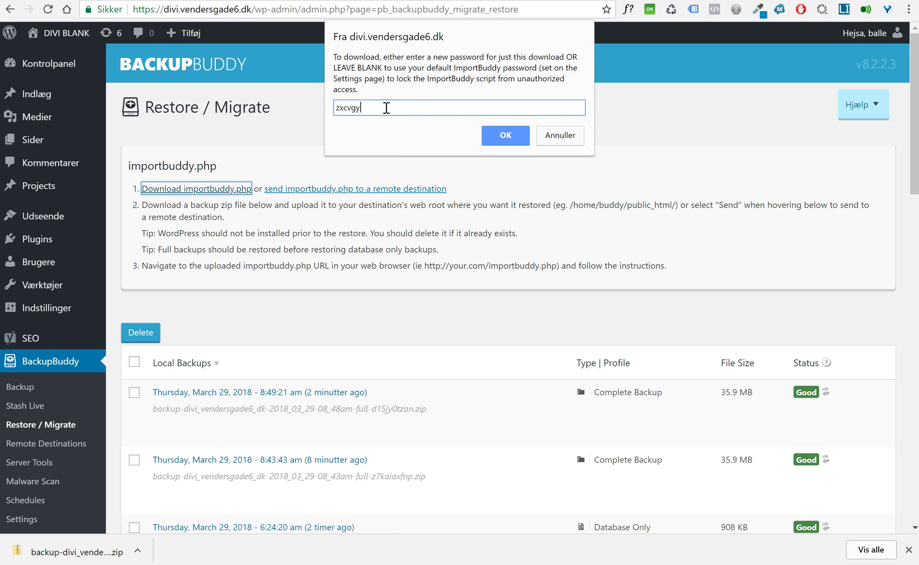
{"action": "left_click", "coordinate": [506, 135]}
{"action": "left_click", "coordinate": [506, 136]}
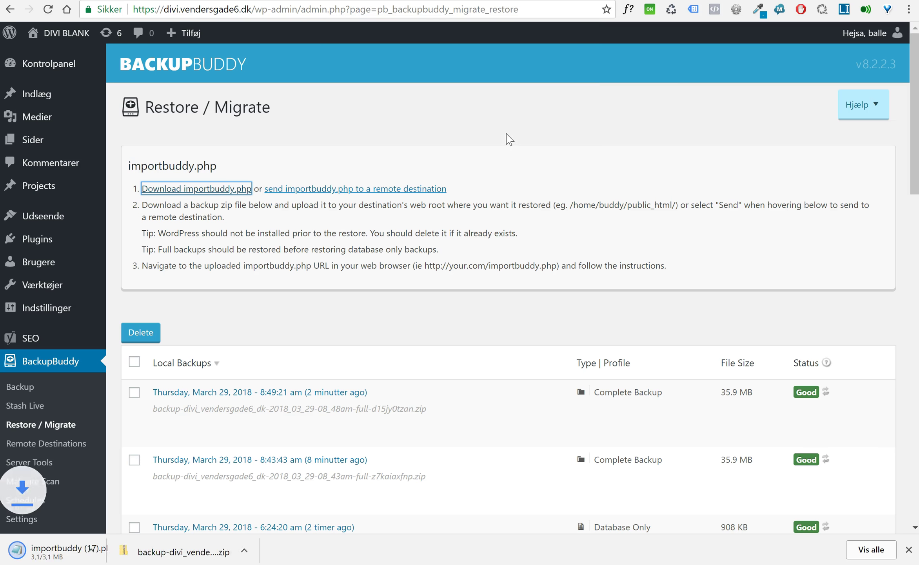
{"action": "left_click", "coordinate": [419, 243]}
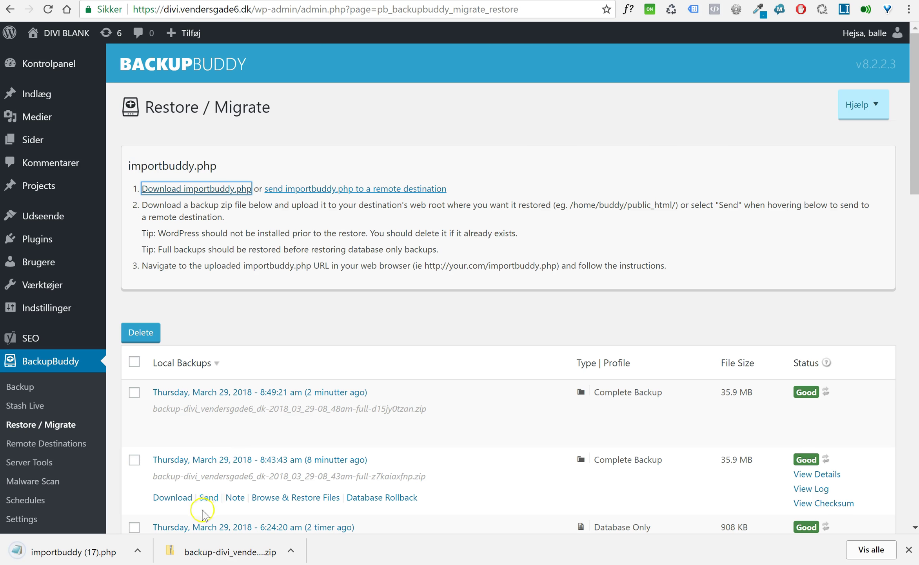
{"action": "left_click_drag", "start_coordinate": [90, 555], "coordinate": [501, 370]}
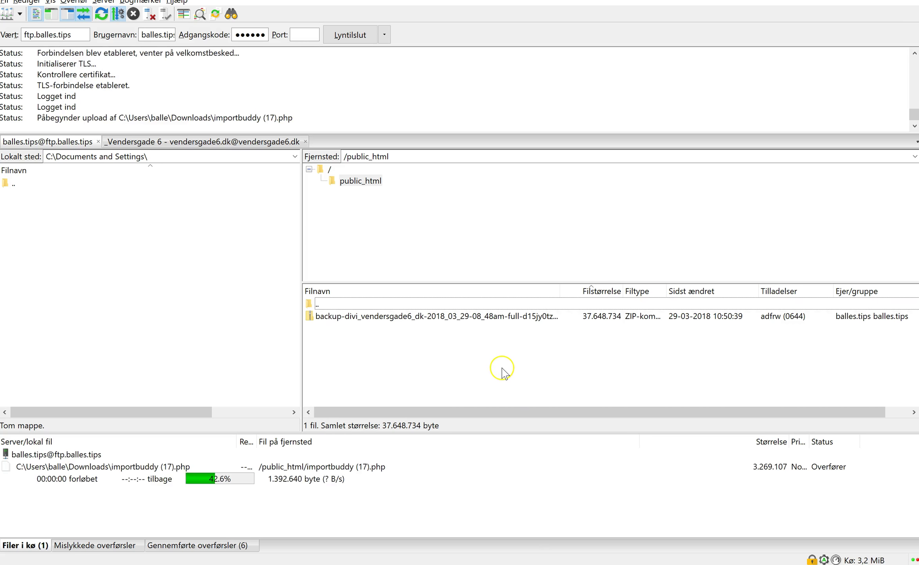
Step: Rename the uploaded importbuddy (17).php on the server to importbuddy.php
{"action": "left_click", "coordinate": [377, 316]}
{"action": "left_click", "coordinate": [378, 316]}
{"action": "left_click", "coordinate": [380, 317]}
{"action": "key", "text": "BackSpace"}
{"action": "key", "text": "BackSpace"}
{"action": "key", "text": "BackSpace"}
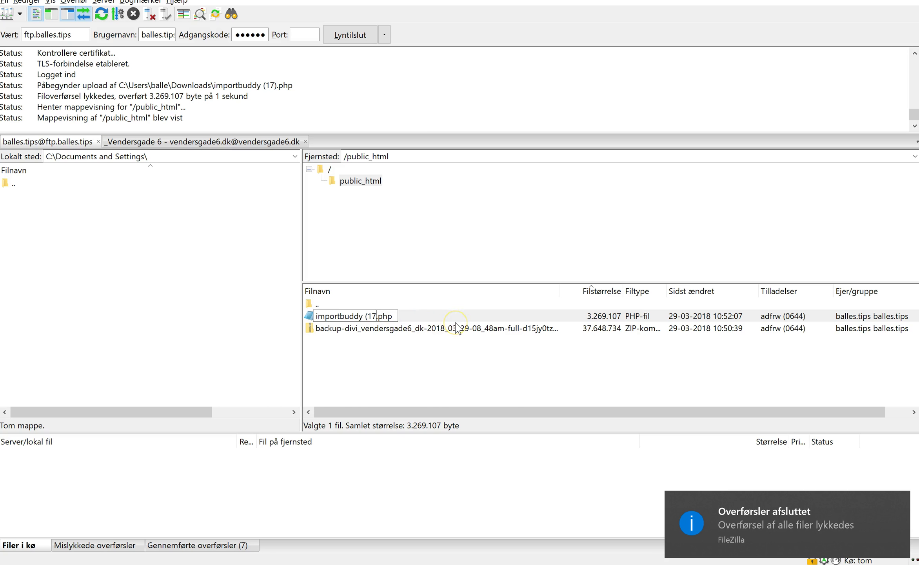
{"action": "key", "text": "BackSpace"}
{"action": "key", "text": "BackSpace"}
{"action": "left_click", "coordinate": [386, 378]}
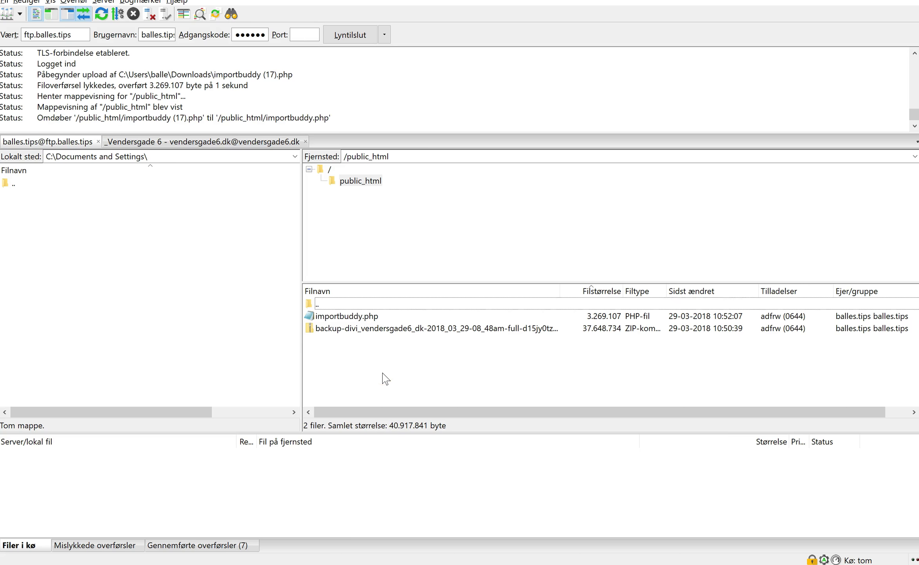
{"action": "left_click", "coordinate": [363, 317]}
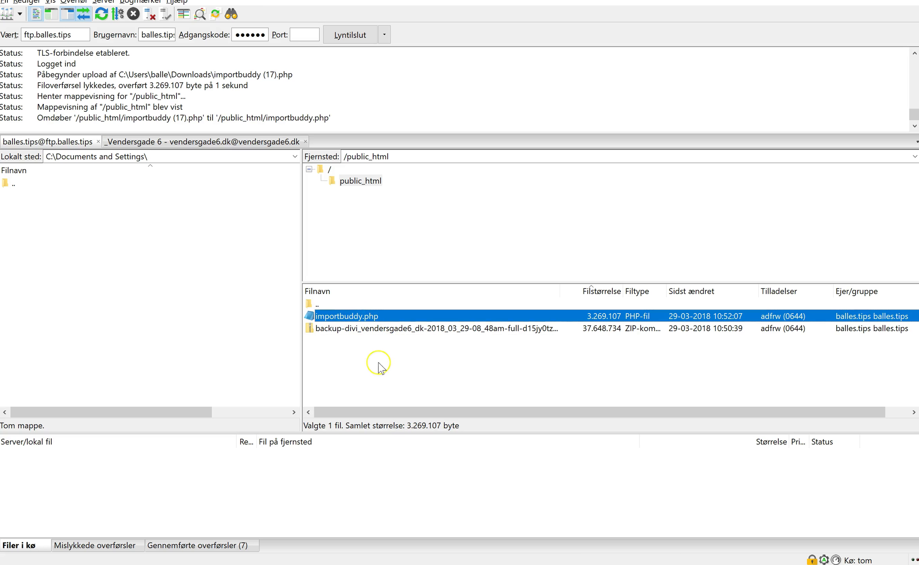
{"action": "key", "text": "F2"}
{"action": "key", "text": "ctrl+c"}
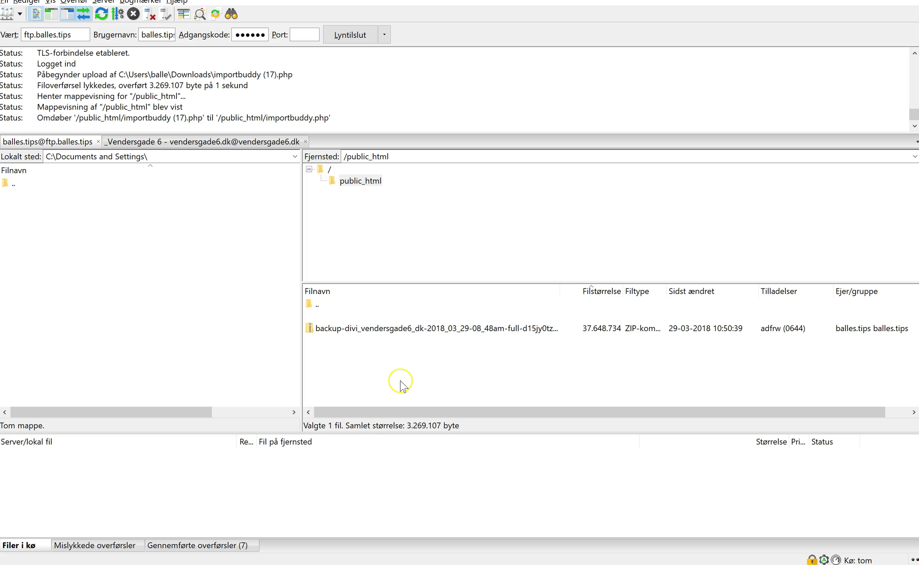
{"action": "left_click", "coordinate": [401, 385]}
{"action": "key", "text": "alt+Tab"}
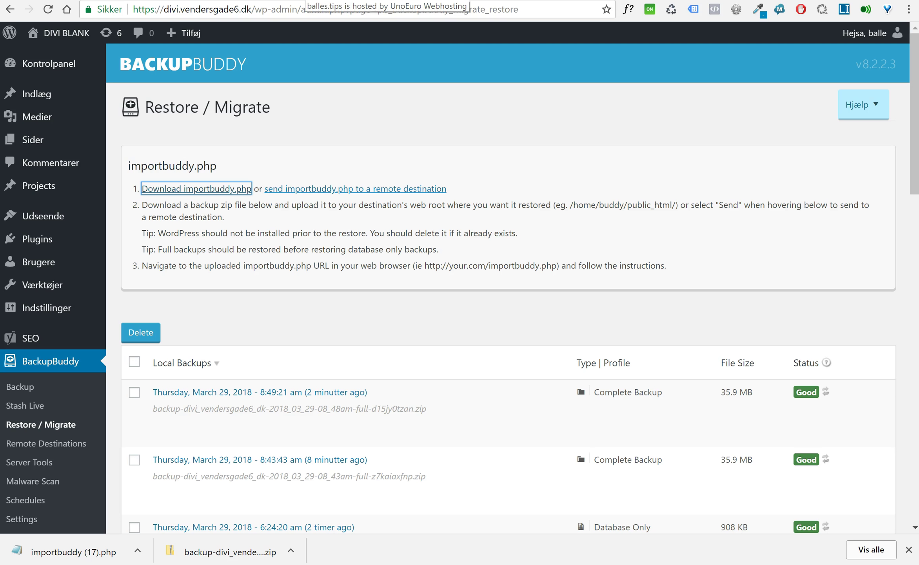
{"action": "left_click", "coordinate": [314, 1]}
{"action": "left_click", "coordinate": [245, 15]}
{"action": "left_click", "coordinate": [250, 12]}
{"action": "type", "text": "7"}
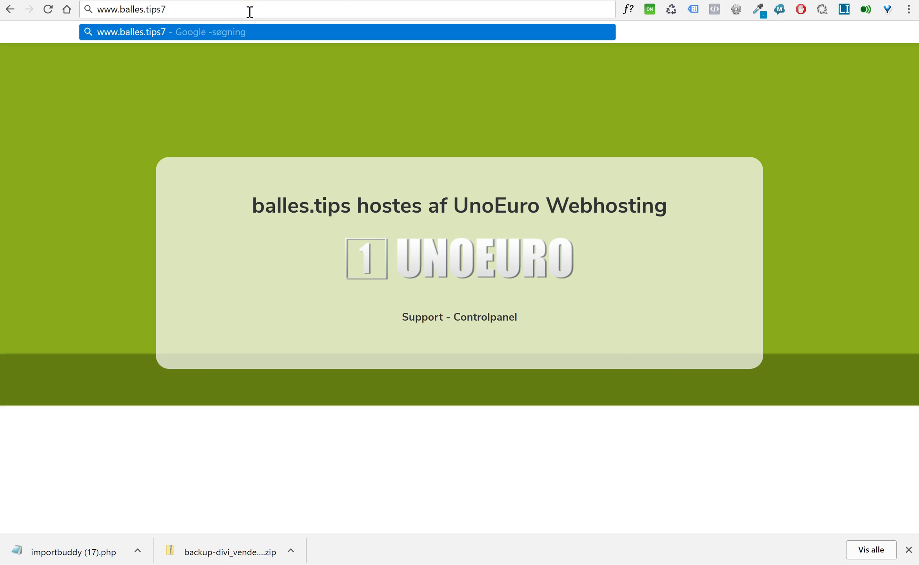
{"action": "key", "text": "ctrl+v"}
{"action": "key", "text": "BackSpace"}
{"action": "key", "text": "BackSpace"}
{"action": "key", "text": "BackSpace"}
{"action": "key", "text": "BackSpace"}
{"action": "key", "text": "BackSpace"}
{"action": "key", "text": "BackSpace"}
{"action": "key", "text": "BackSpace"}
{"action": "key", "text": "BackSpace"}
{"action": "key", "text": "BackSpace"}
{"action": "key", "text": "BackSpace"}
{"action": "key", "text": "BackSpace"}
{"action": "key", "text": "BackSpace"}
{"action": "key", "text": "BackSpace"}
{"action": "key", "text": "BackSpace"}
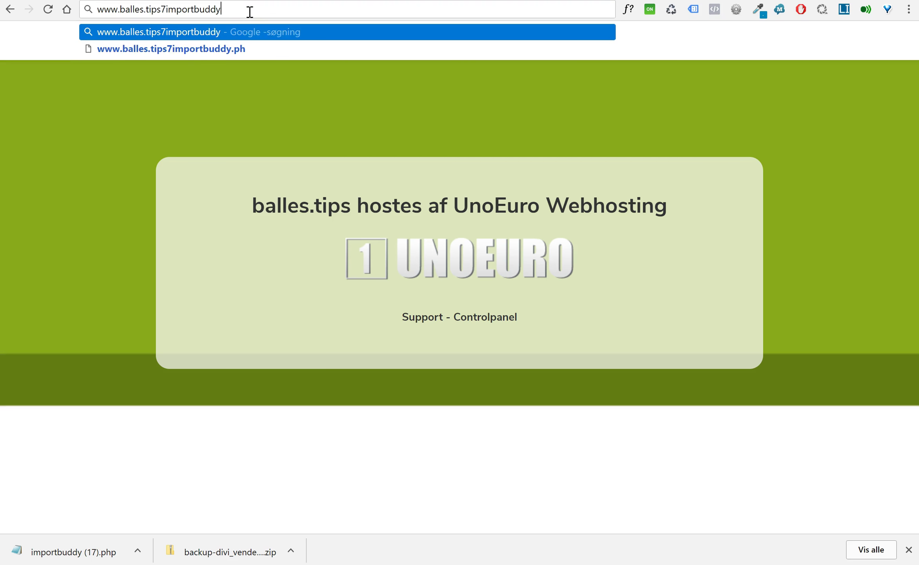
{"action": "key", "text": "BackSpace"}
{"action": "key", "text": "BackSpace"}
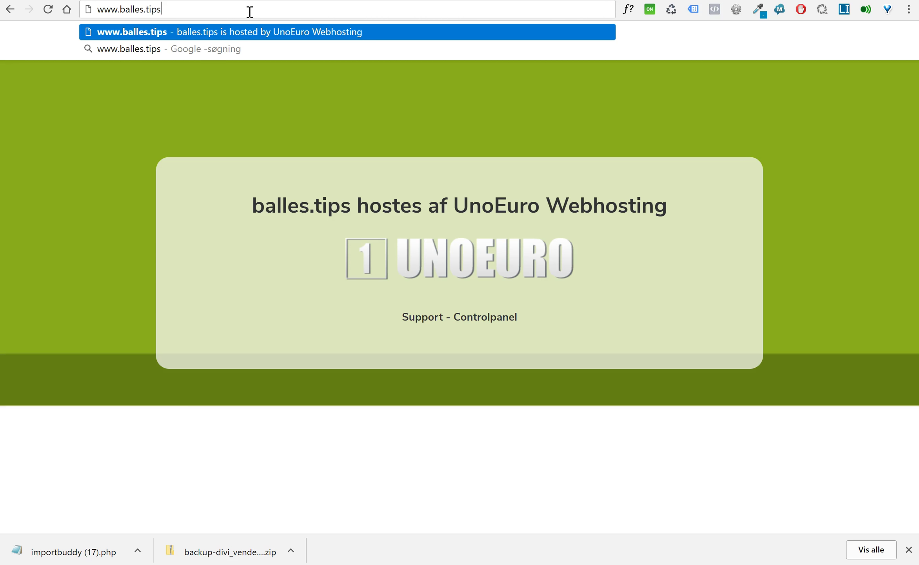
{"action": "type", "text": "/importbuddy.php"}
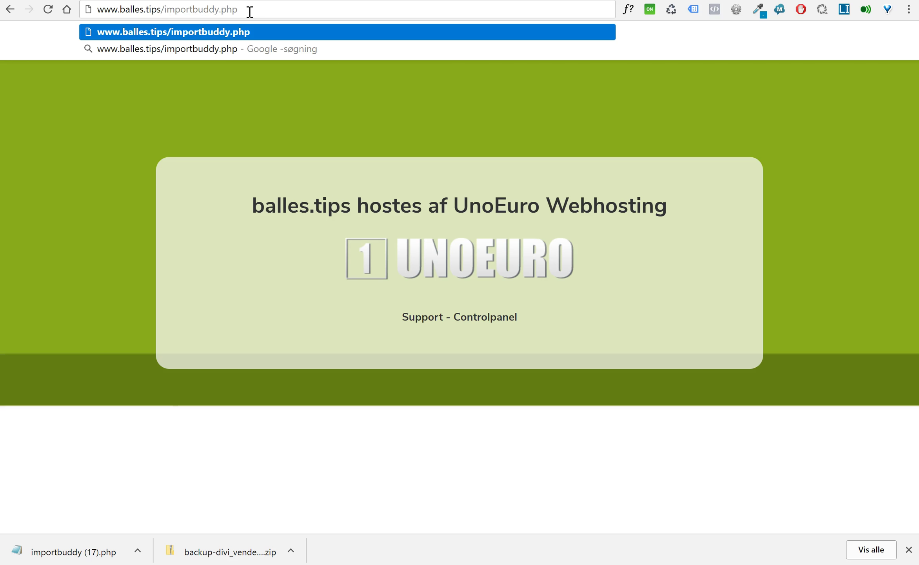
{"action": "key", "text": "Return"}
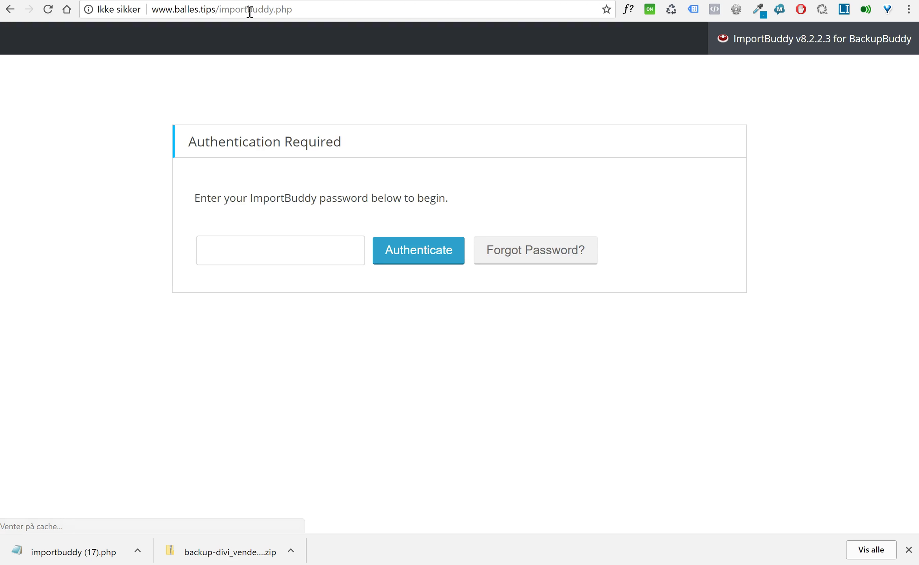
{"action": "left_click", "coordinate": [910, 550]}
Step: Authenticate with the ImportBuddy password and restore files and database from the March 29 backup
{"action": "left_click", "coordinate": [305, 242]}
{"action": "type", "text": "••••••"}
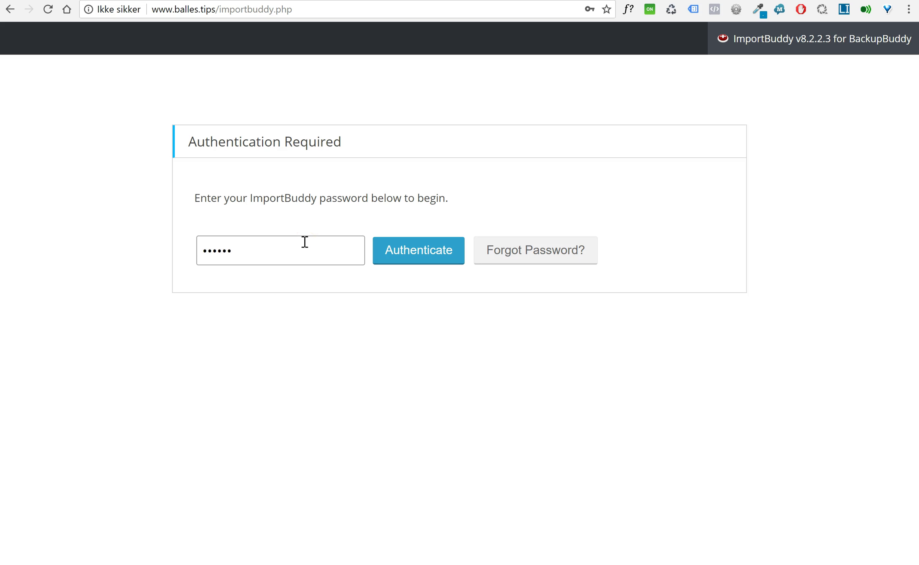
{"action": "left_click", "coordinate": [390, 267]}
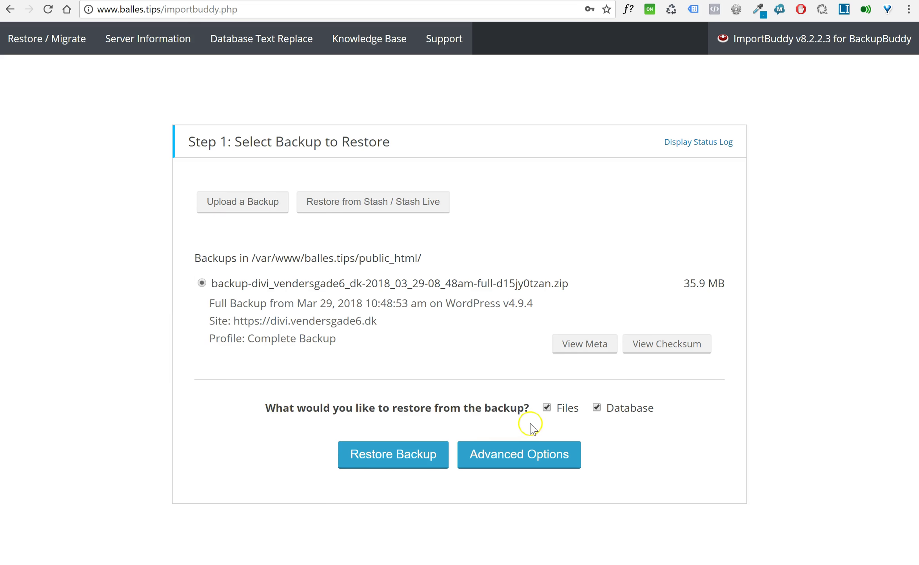
{"action": "left_click", "coordinate": [393, 455]}
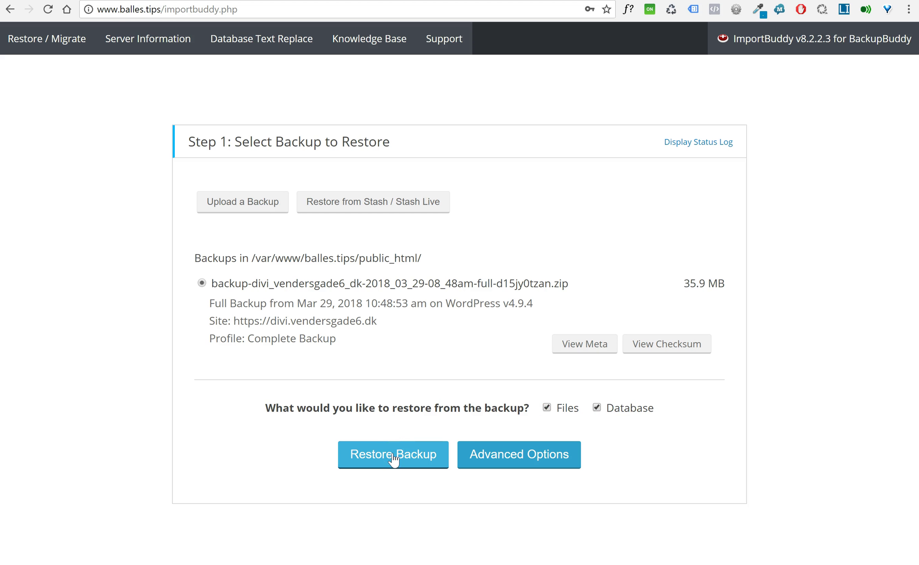
{"action": "left_click", "coordinate": [394, 455]}
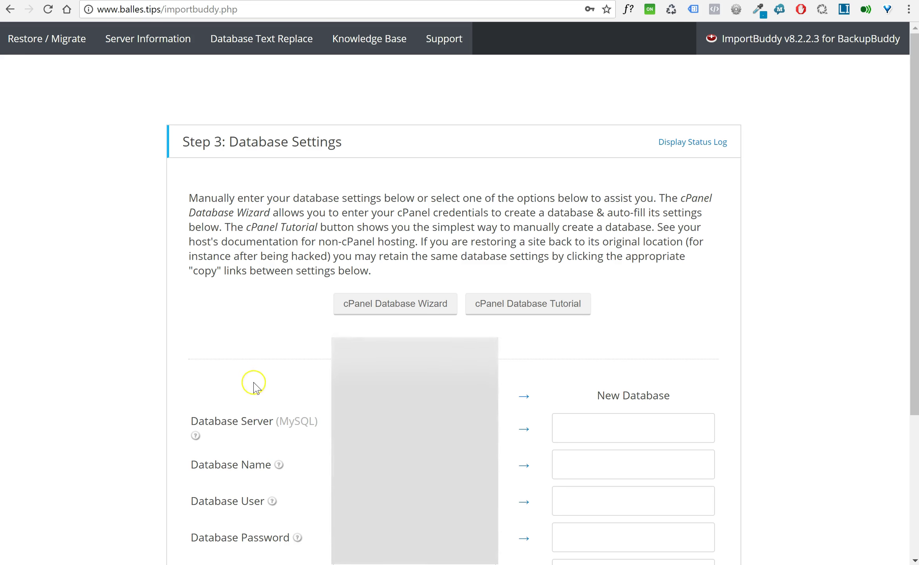
Step: Scroll the Step 3 Database Settings page and bring up the UnoEuro hosting email
{"action": "scroll", "coordinate": [253, 308], "scroll_direction": "down", "scroll_amount": 2}
{"action": "scroll", "coordinate": [253, 308], "scroll_direction": "down", "scroll_amount": 4}
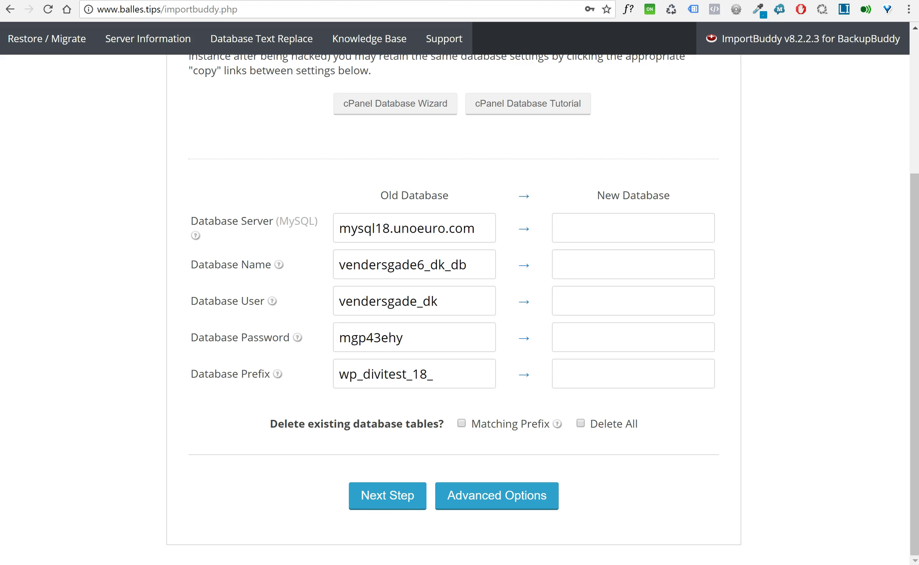
{"action": "left_click", "coordinate": [325, 510]}
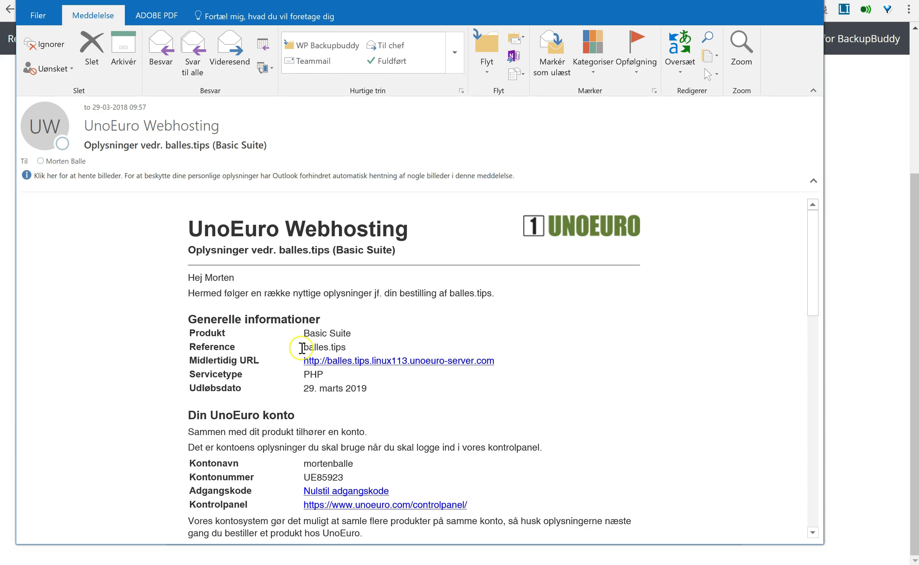
Step: Copy the hostname mysql3.unoeuro.com from the email's MySQL oplysninger section
{"action": "scroll", "coordinate": [302, 347], "scroll_direction": "down", "scroll_amount": 1}
{"action": "scroll", "coordinate": [301, 349], "scroll_direction": "down", "scroll_amount": 4}
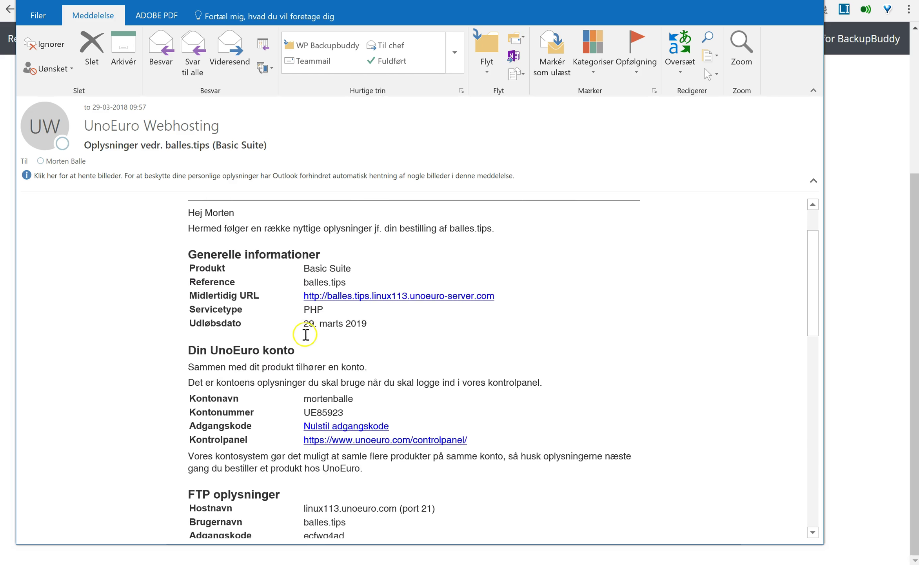
{"action": "scroll", "coordinate": [295, 337], "scroll_direction": "down", "scroll_amount": 4}
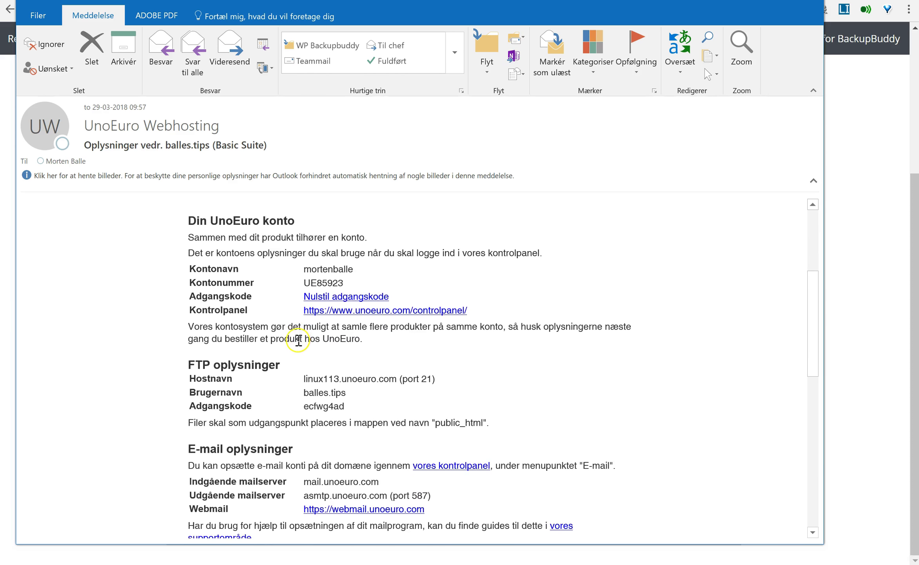
{"action": "scroll", "coordinate": [297, 342], "scroll_direction": "down", "scroll_amount": 5}
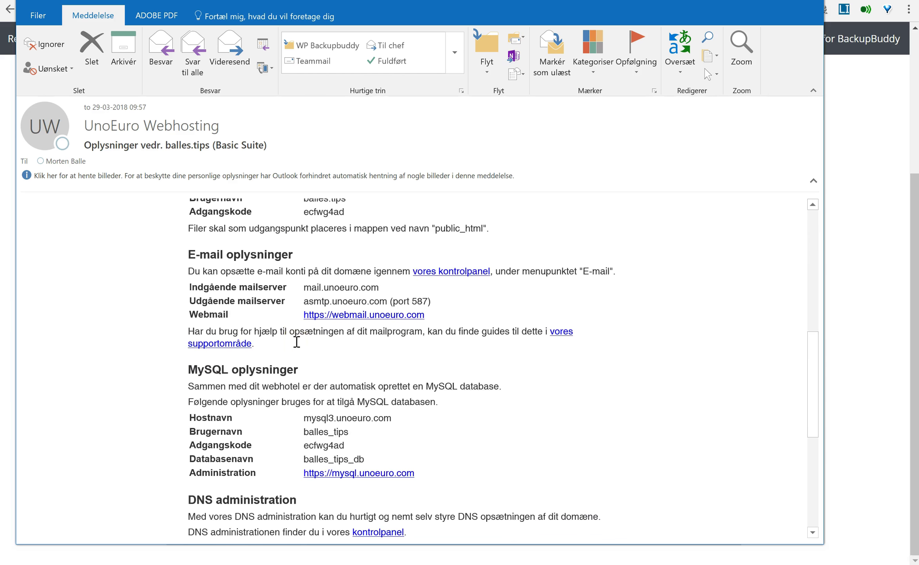
{"action": "scroll", "coordinate": [296, 342], "scroll_direction": "down", "scroll_amount": 1}
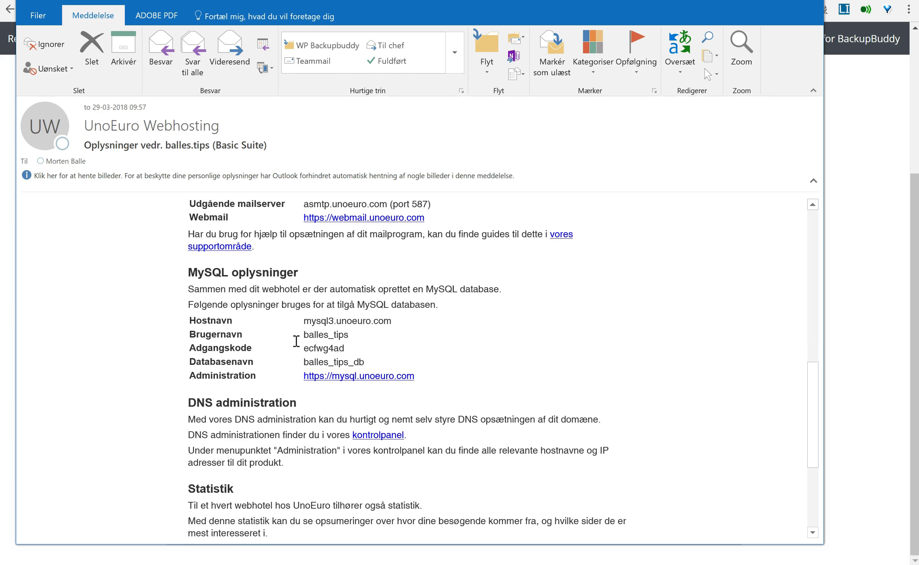
{"action": "left_click_drag", "start_coordinate": [399, 321], "coordinate": [304, 321]}
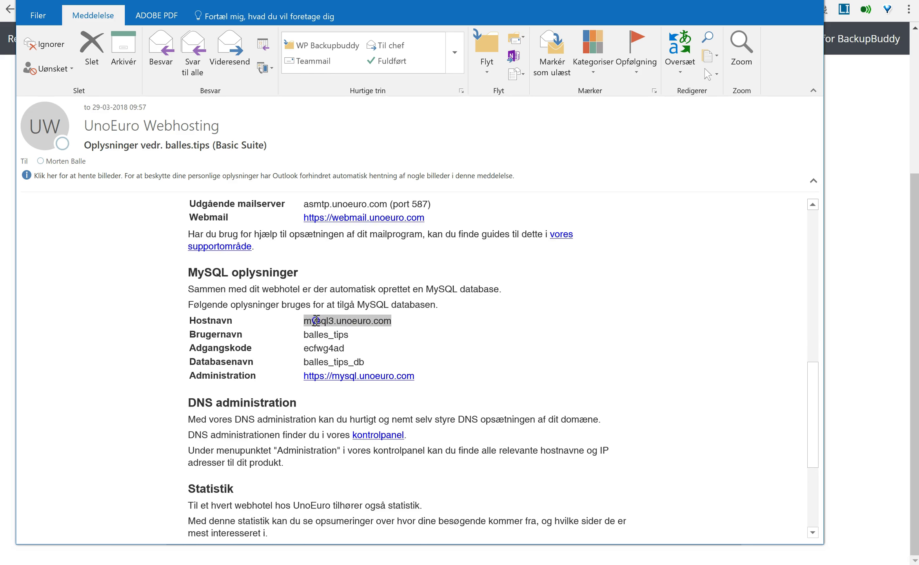
{"action": "key", "text": "alt+Tab"}
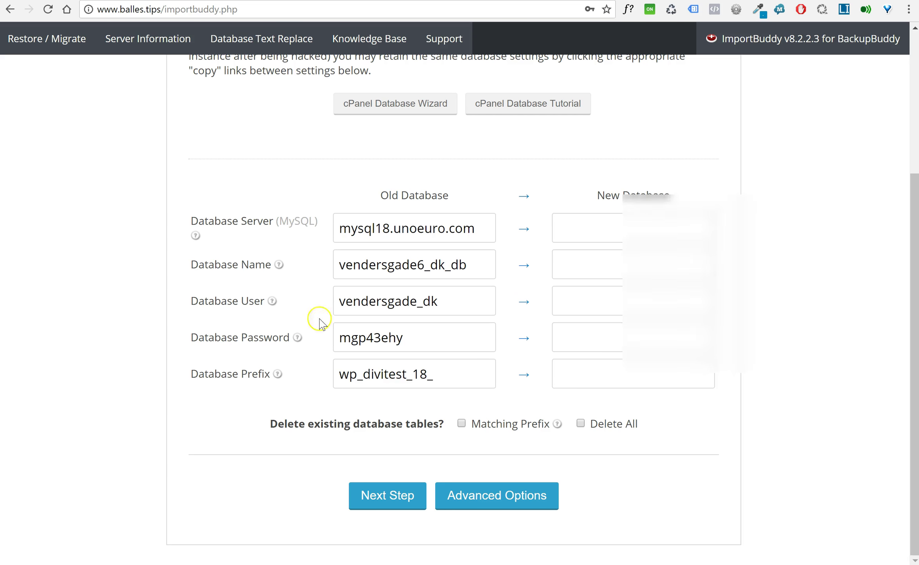
Step: Enter server mysql3.unoeuro.com, database balles_tips_db, user balles_tips and its password, copying the prefix
{"action": "left_click", "coordinate": [620, 226]}
{"action": "key", "text": "alt+Tab"}
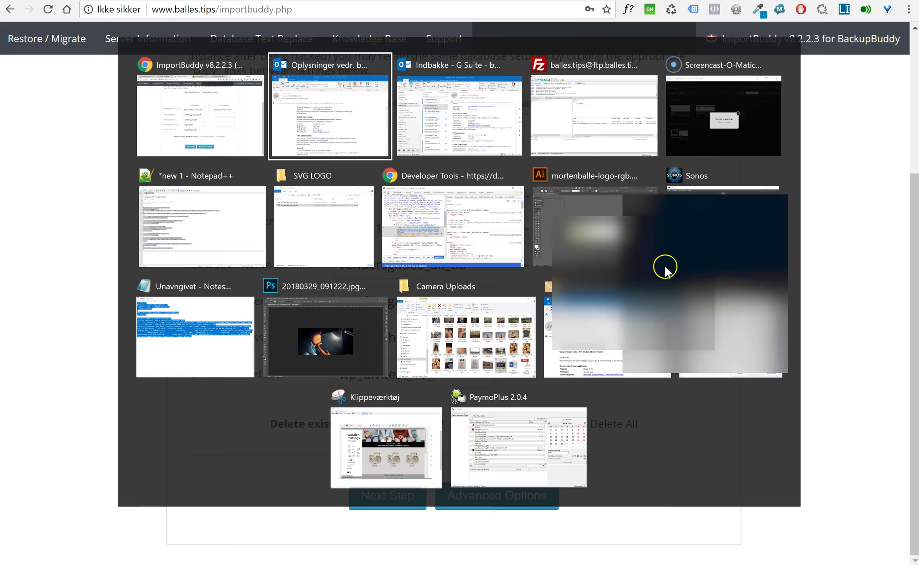
{"action": "left_click_drag", "start_coordinate": [349, 335], "coordinate": [309, 334]}
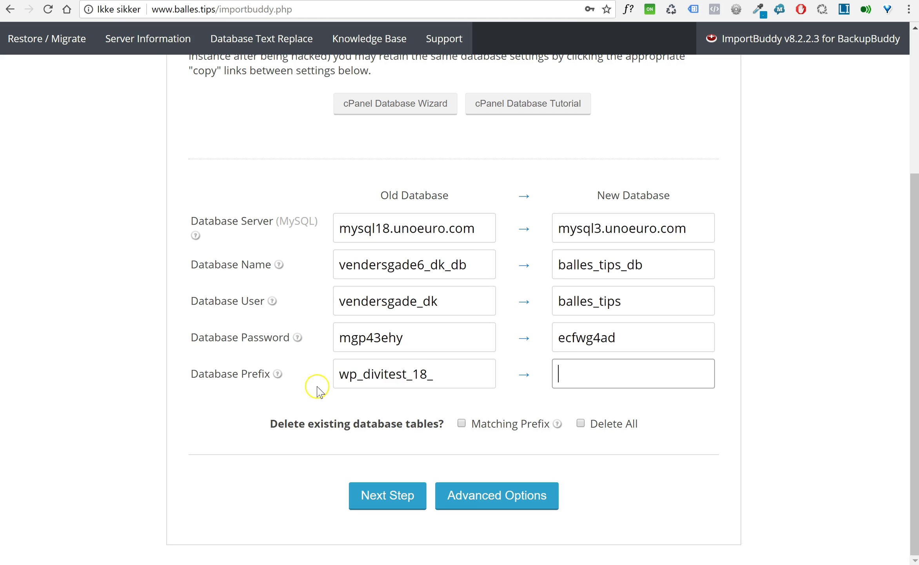
{"action": "left_click", "coordinate": [526, 377]}
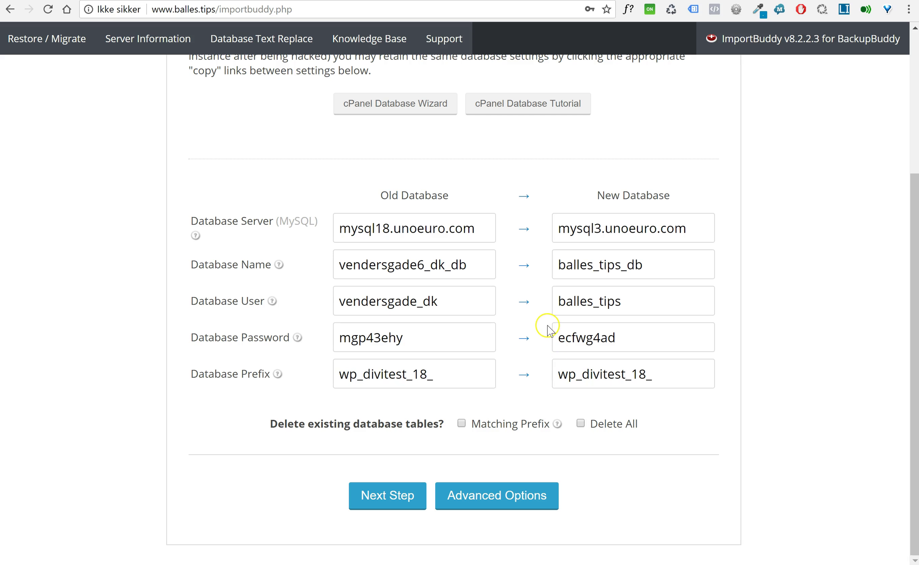
{"action": "key", "text": "ctrl+Tab"}
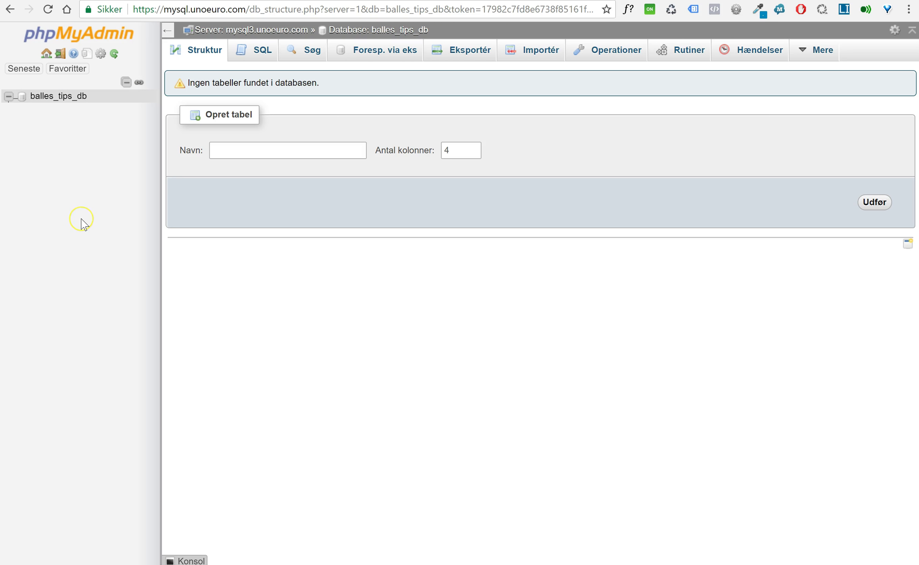
Step: Leave the empty balles_tips_db in phpMyAdmin and enable Matching Prefix table deletion in ImportBuddy
{"action": "key", "text": "ctrl+Tab"}
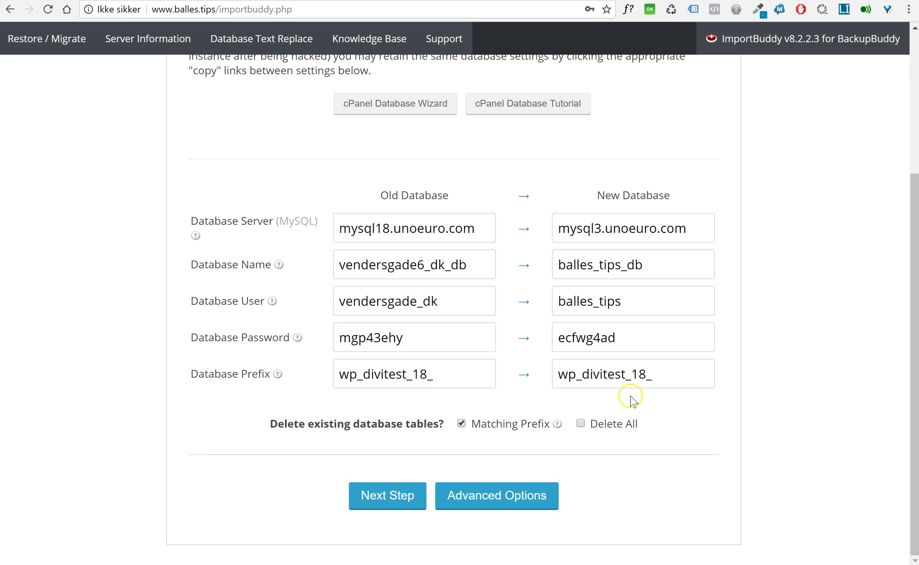
Step: Change the new database prefix to wp_tips_no_1_
{"action": "double_click", "coordinate": [621, 377]}
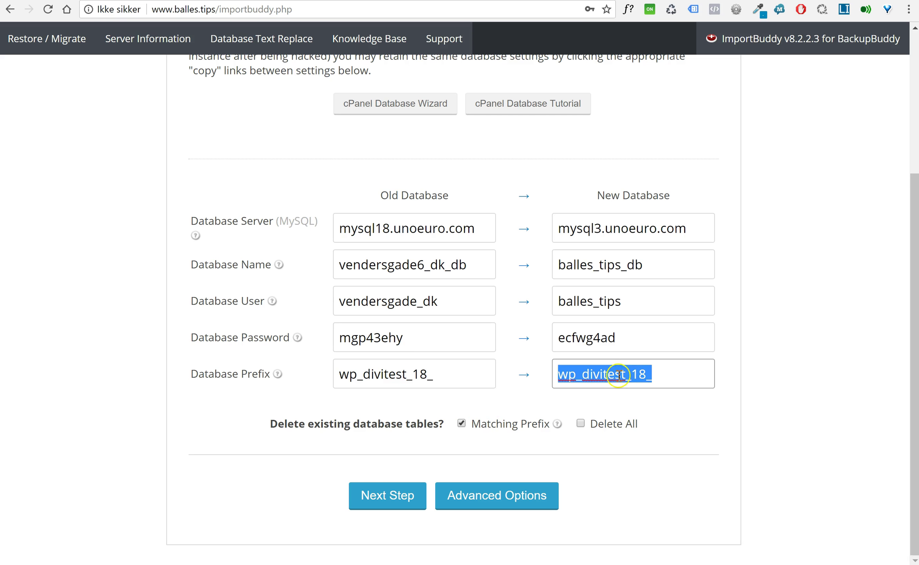
{"action": "key", "text": "Right"}
{"action": "key", "text": "Left"}
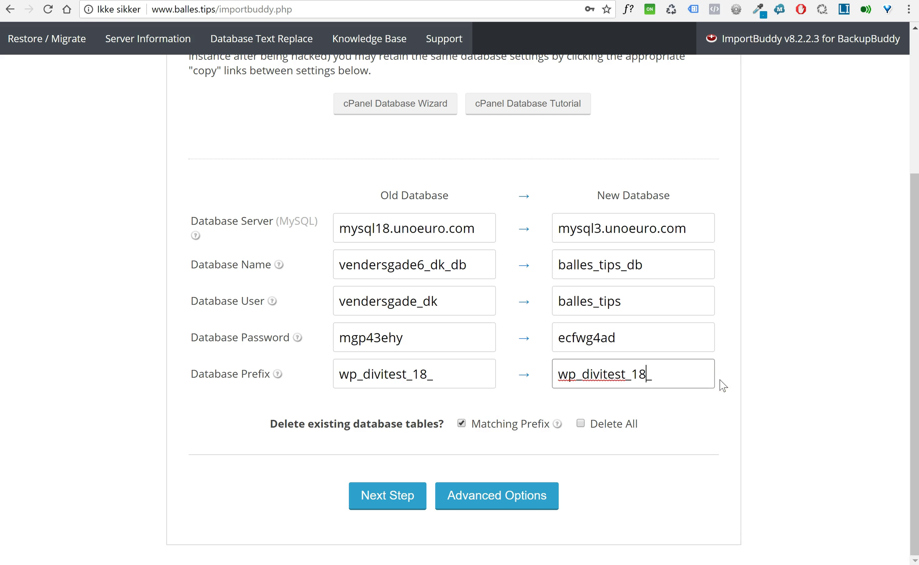
{"action": "key", "text": "shift+Left"}
{"action": "key", "text": "shift+Left"}
{"action": "key", "text": "shift+Left"}
{"action": "key", "text": "shift+Left"}
{"action": "key", "text": "shift+Left"}
{"action": "key", "text": "shift+Left"}
{"action": "key", "text": "shift+Left"}
{"action": "type", "text": "tip"}
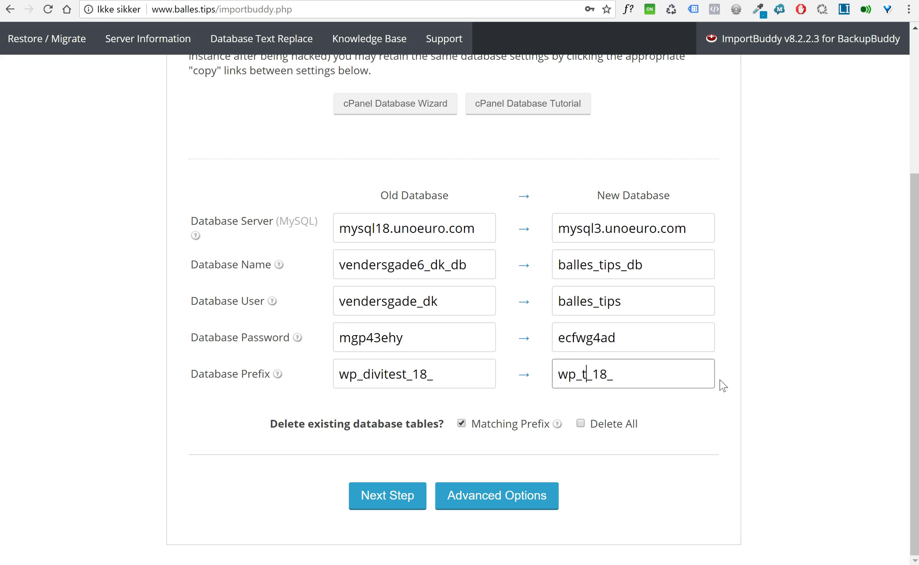
{"action": "type", "text": "s_no_1"}
{"action": "key", "text": "BackSpace"}
{"action": "left_click", "coordinate": [723, 386]}
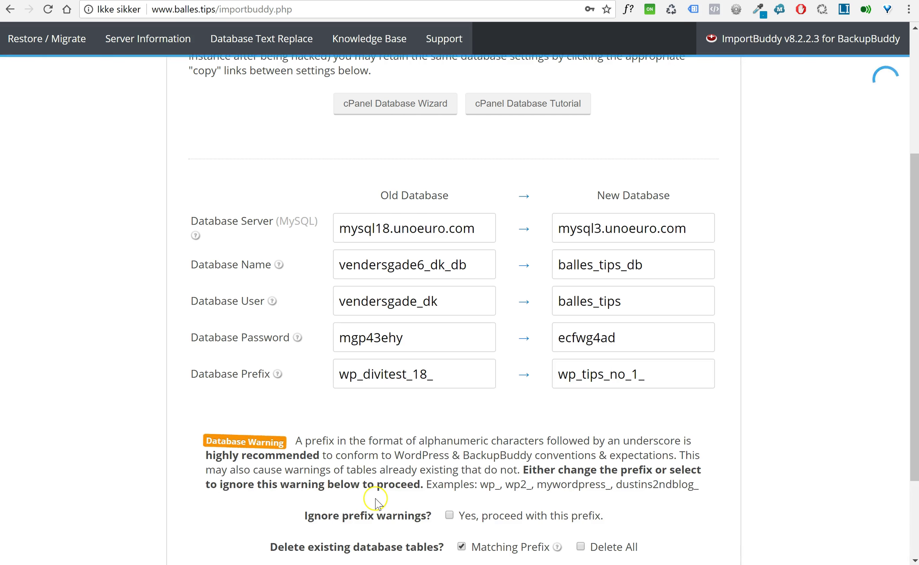
Step: Accept the non-standard prefix, choose Delete All existing tables, and start the database restore
{"action": "scroll", "coordinate": [392, 457], "scroll_direction": "down", "scroll_amount": 3}
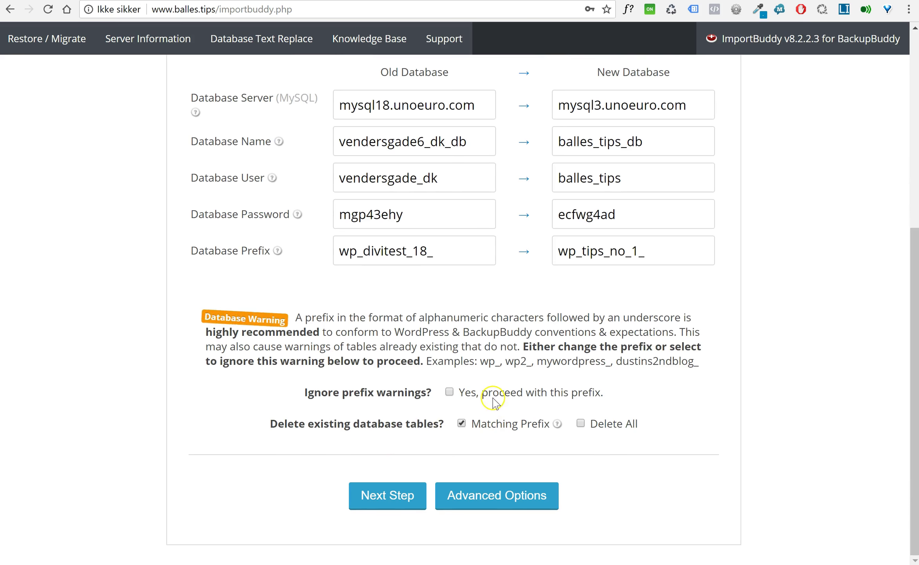
{"action": "left_click", "coordinate": [476, 393]}
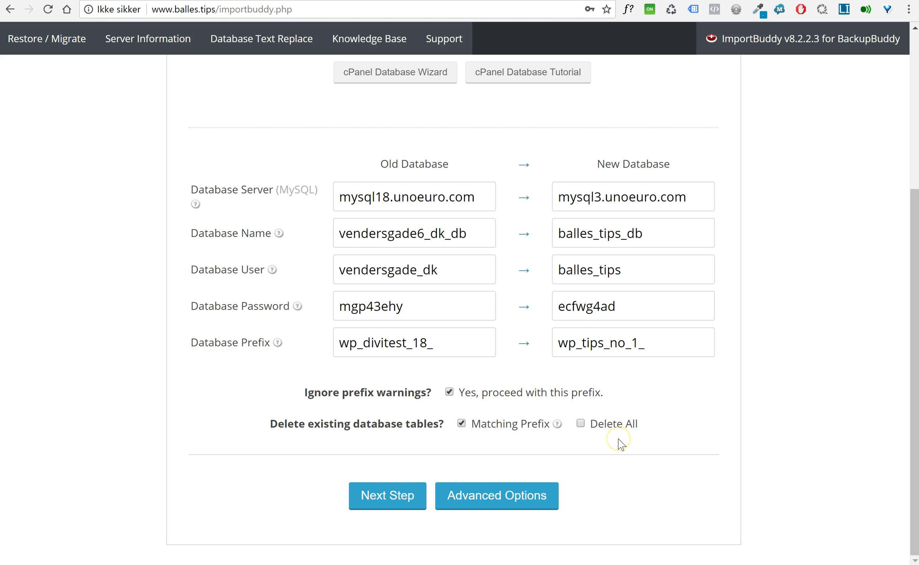
{"action": "left_click", "coordinate": [622, 438]}
{"action": "left_click", "coordinate": [587, 423]}
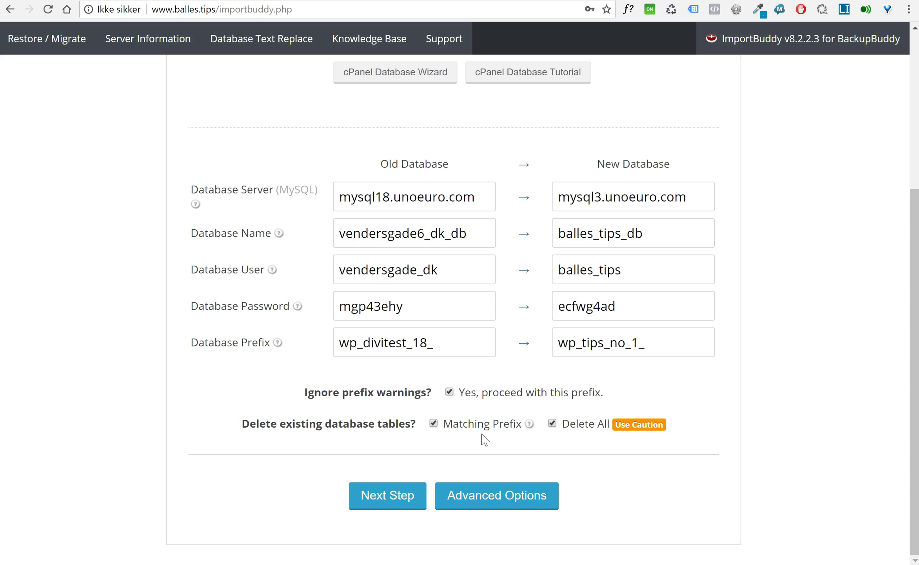
{"action": "left_click_drag", "start_coordinate": [566, 342], "coordinate": [660, 345]}
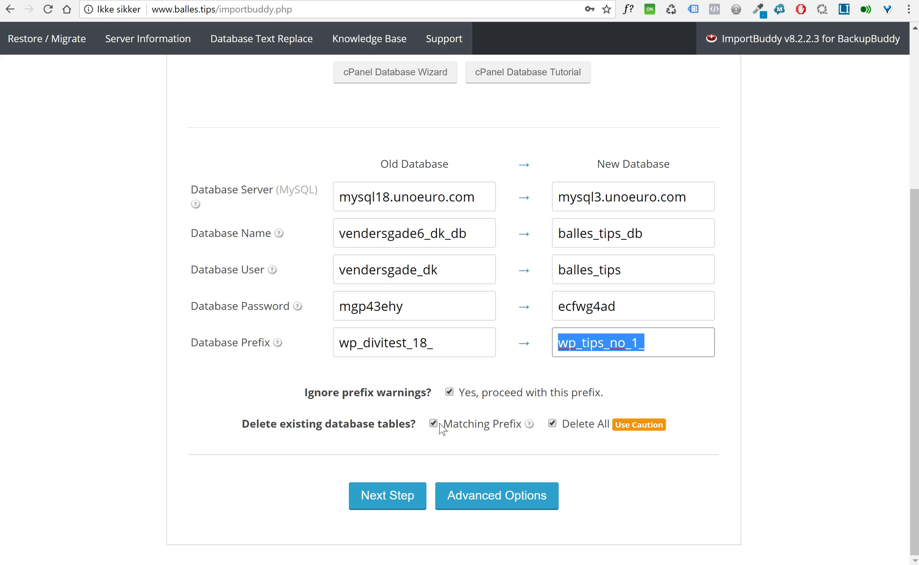
{"action": "left_click", "coordinate": [402, 494]}
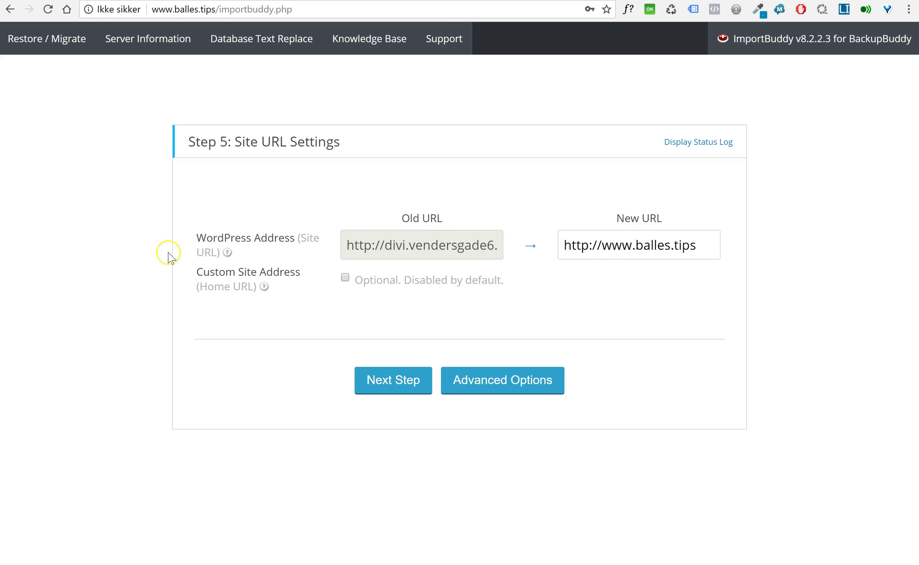
{"action": "left_click", "coordinate": [403, 388]}
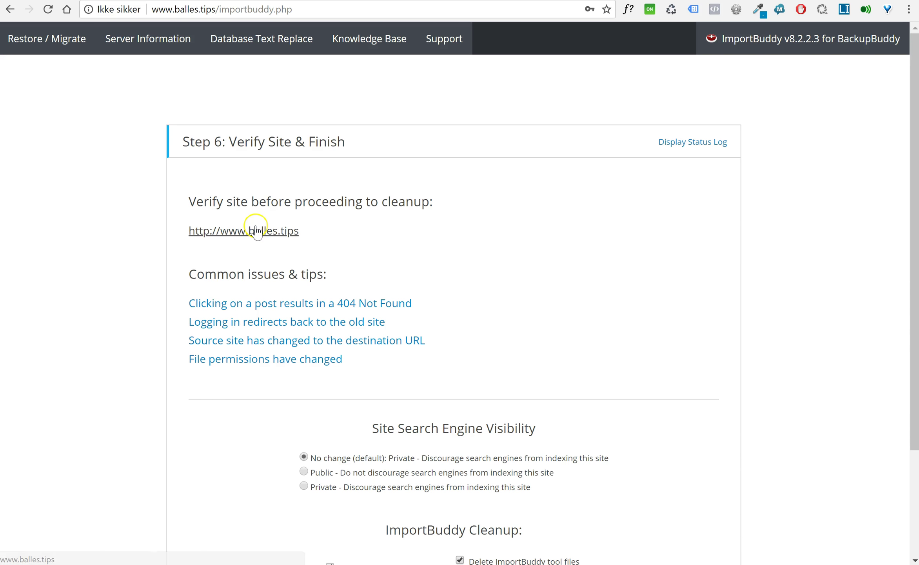
{"action": "scroll", "coordinate": [547, 246], "scroll_direction": "down", "scroll_amount": 3}
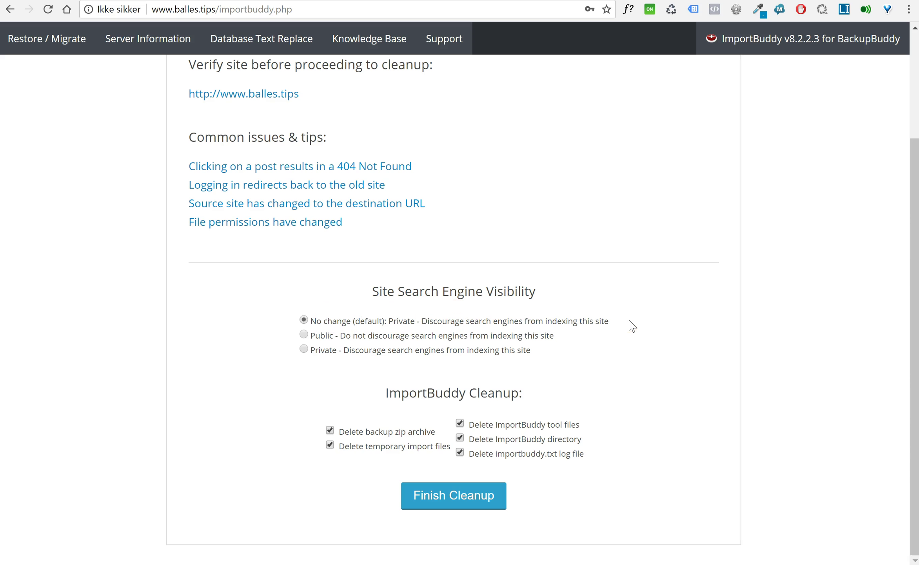
{"action": "left_click", "coordinate": [390, 321]}
{"action": "left_click", "coordinate": [452, 497]}
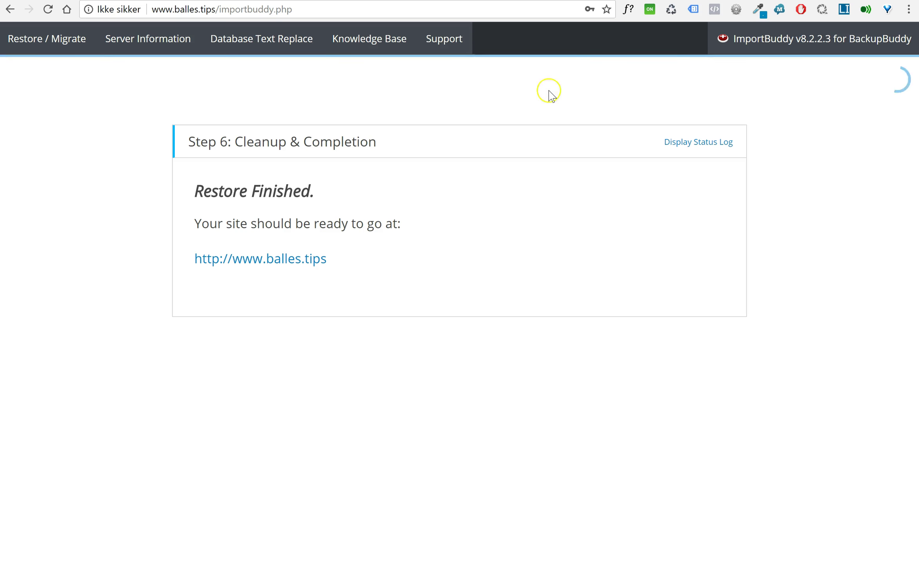
{"action": "key", "text": "ctrl+Tab"}
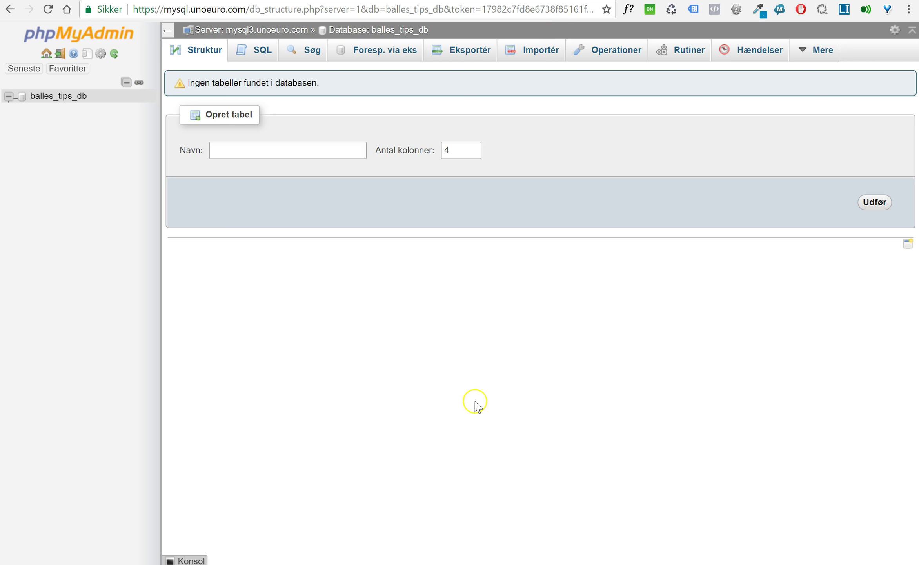
Step: Reload phpMyAdmin and check the 64 restored wp_tips_no_1_ tables in balles_tips_db, then return to ImportBuddy's Restore Finished page
{"action": "key", "text": "F5"}
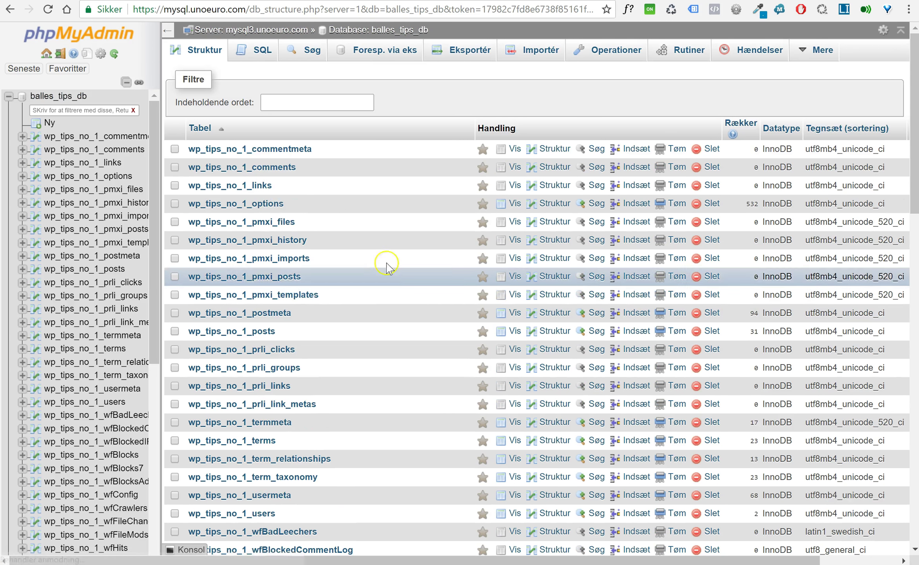
{"action": "scroll", "coordinate": [388, 263], "scroll_direction": "down", "scroll_amount": 15}
{"action": "scroll", "coordinate": [395, 279], "scroll_direction": "down", "scroll_amount": 2}
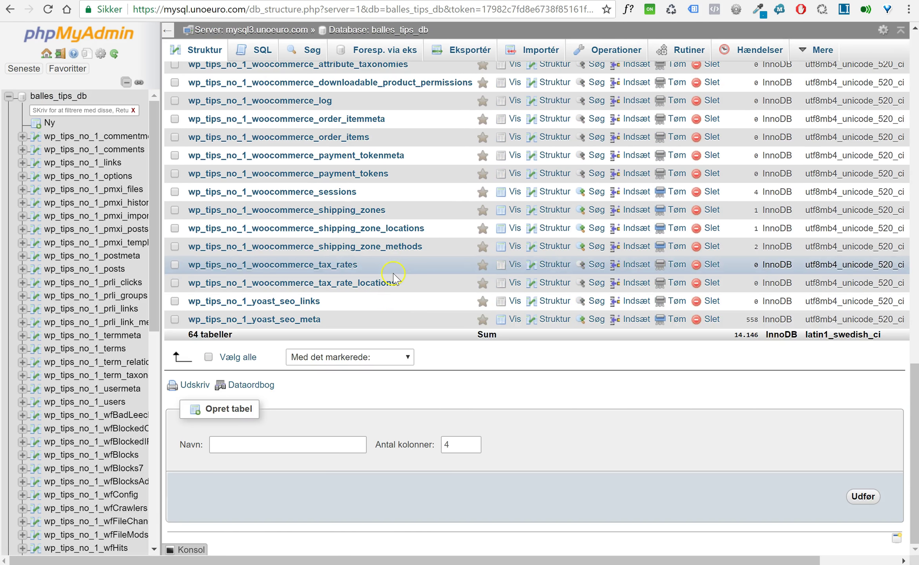
{"action": "scroll", "coordinate": [112, 281], "scroll_direction": "down", "scroll_amount": 1}
{"action": "scroll", "coordinate": [112, 280], "scroll_direction": "down", "scroll_amount": 2}
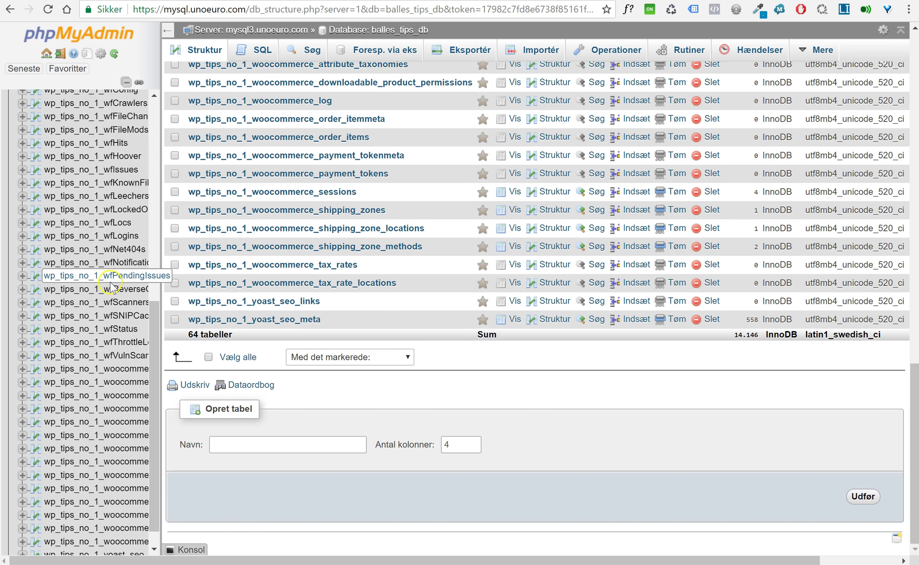
{"action": "scroll", "coordinate": [113, 266], "scroll_direction": "up", "scroll_amount": 15}
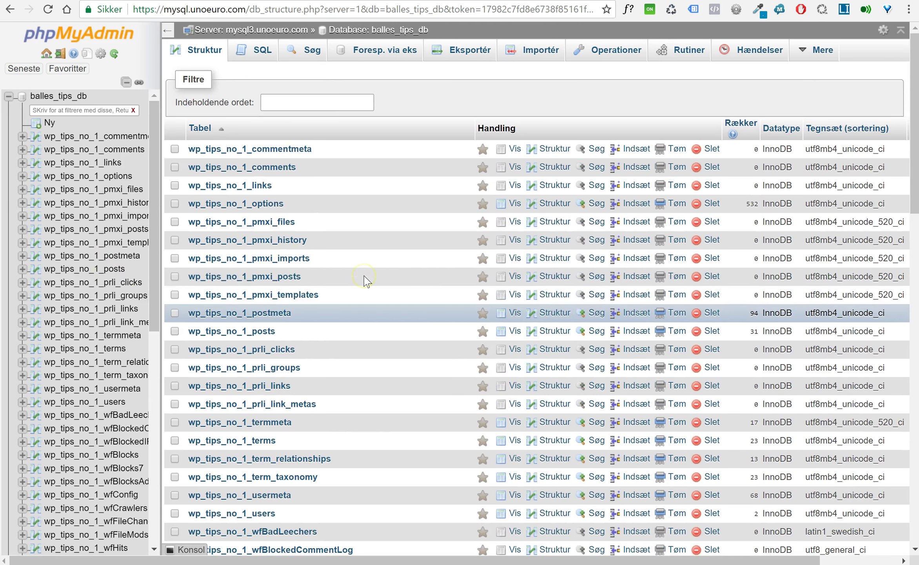
{"action": "scroll", "coordinate": [365, 280], "scroll_direction": "down", "scroll_amount": 15}
{"action": "scroll", "coordinate": [405, 274], "scroll_direction": "down", "scroll_amount": 15}
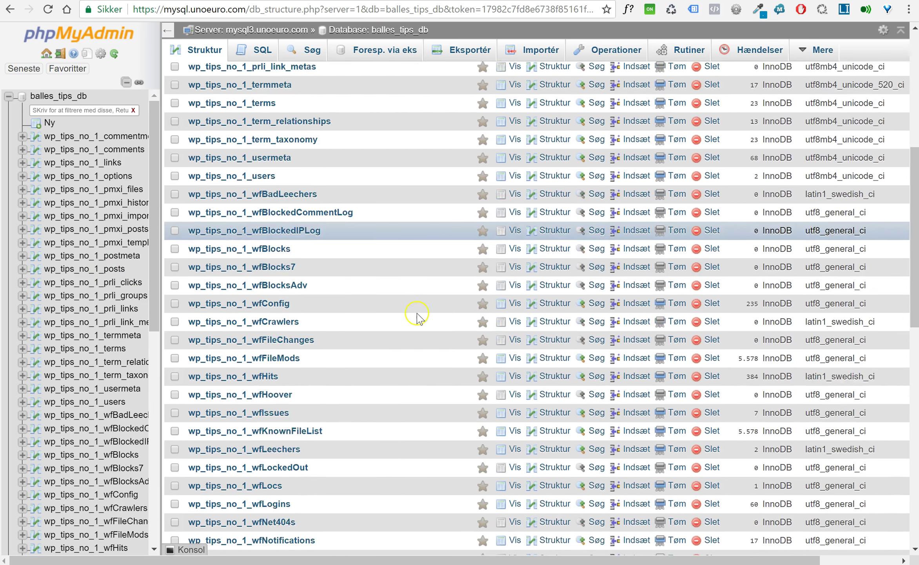
{"action": "scroll", "coordinate": [417, 312], "scroll_direction": "up", "scroll_amount": 13}
{"action": "scroll", "coordinate": [420, 324], "scroll_direction": "up", "scroll_amount": 7}
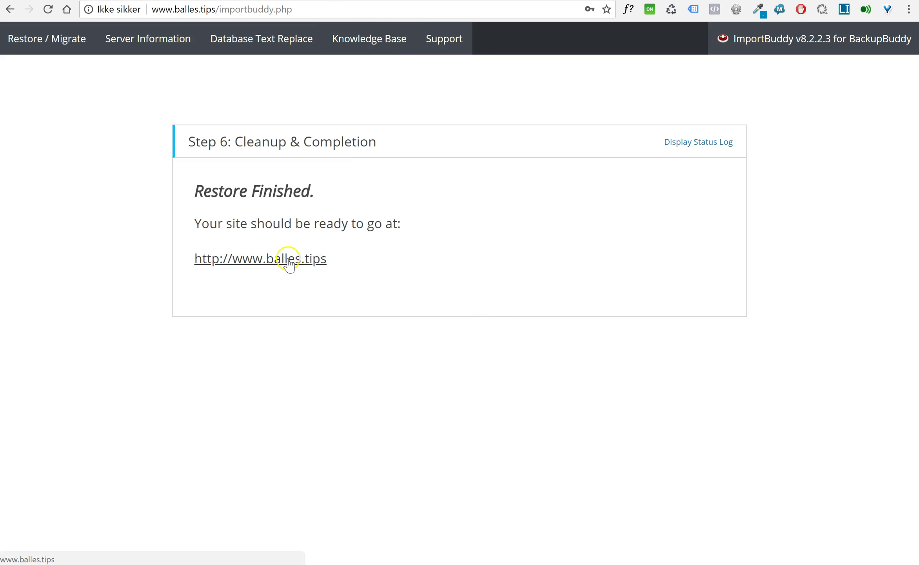
{"action": "left_click", "coordinate": [289, 260]}
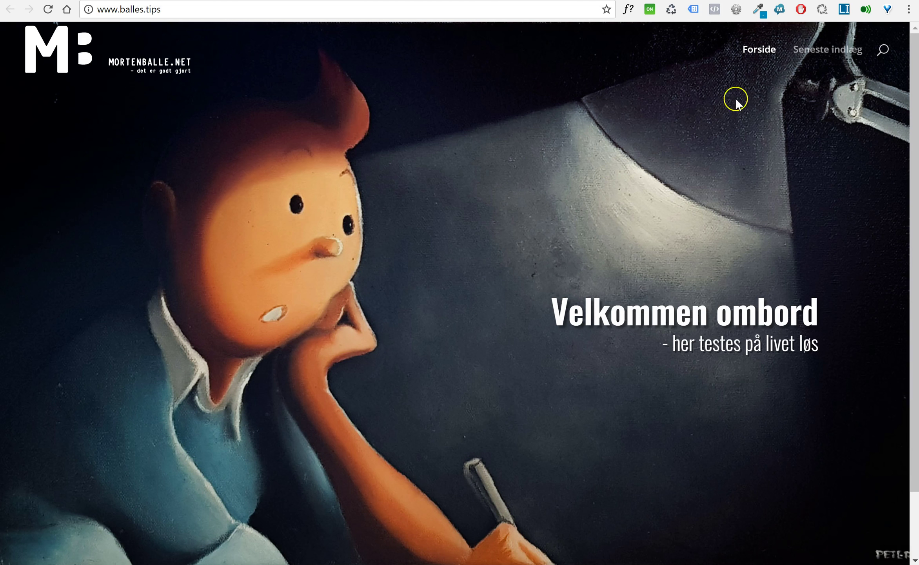
{"action": "left_click", "coordinate": [815, 51]}
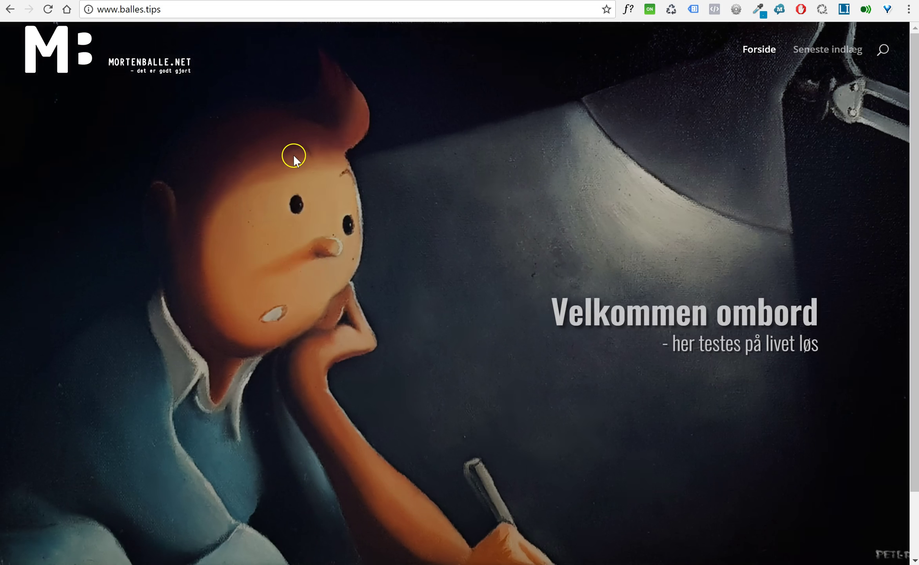
{"action": "left_click", "coordinate": [225, 11]}
{"action": "left_click", "coordinate": [240, 10]}
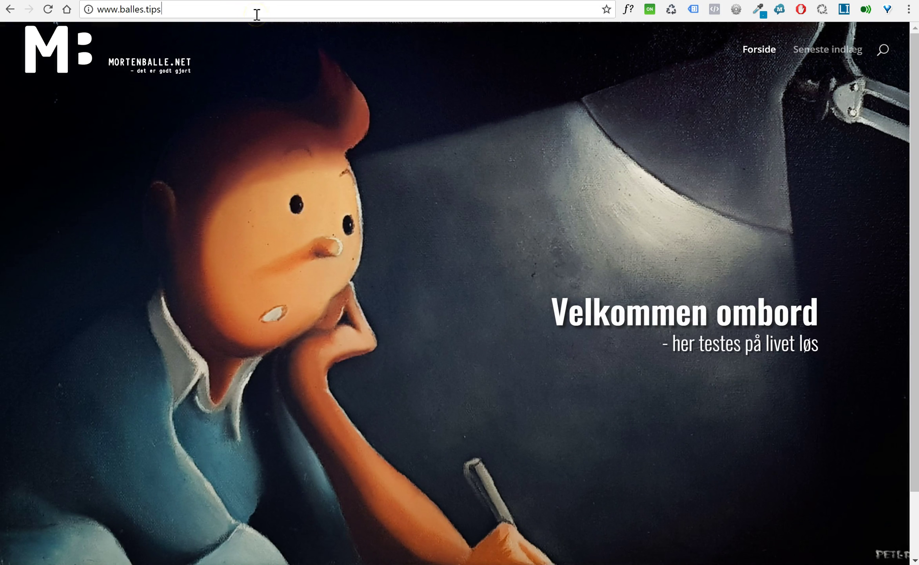
{"action": "type", "text": "/pentagon"}
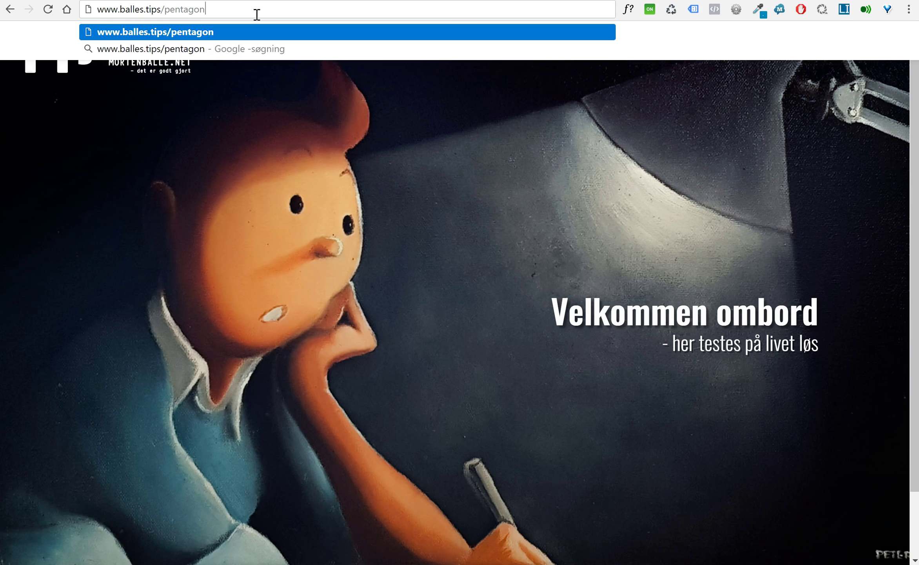
{"action": "key", "text": "Return"}
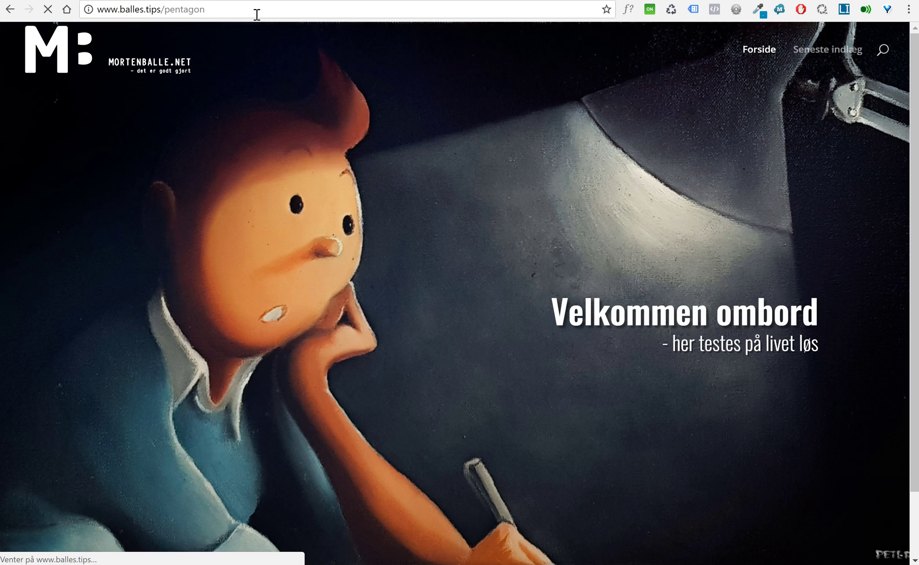
{"action": "type", "text": "balle"}
{"action": "key", "text": "Tab"}
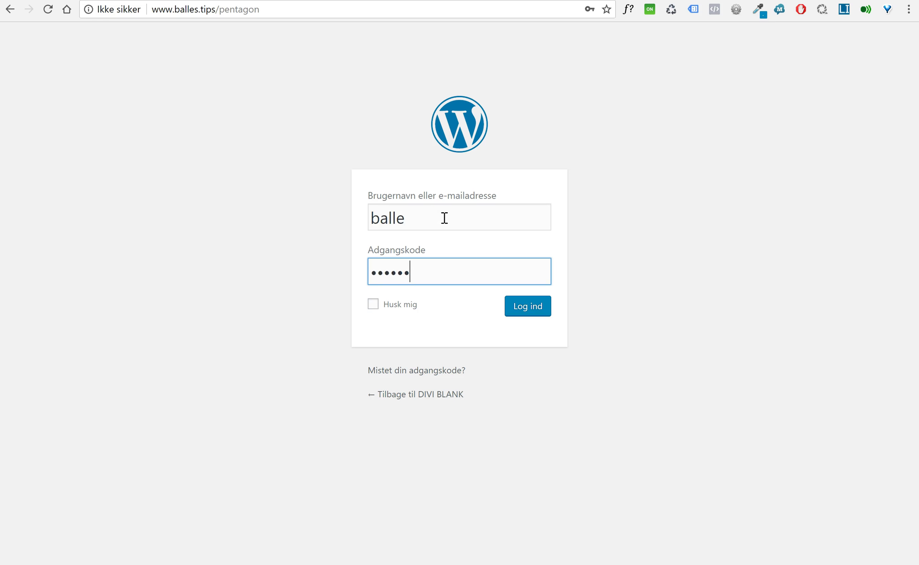
{"action": "key", "text": "Return"}
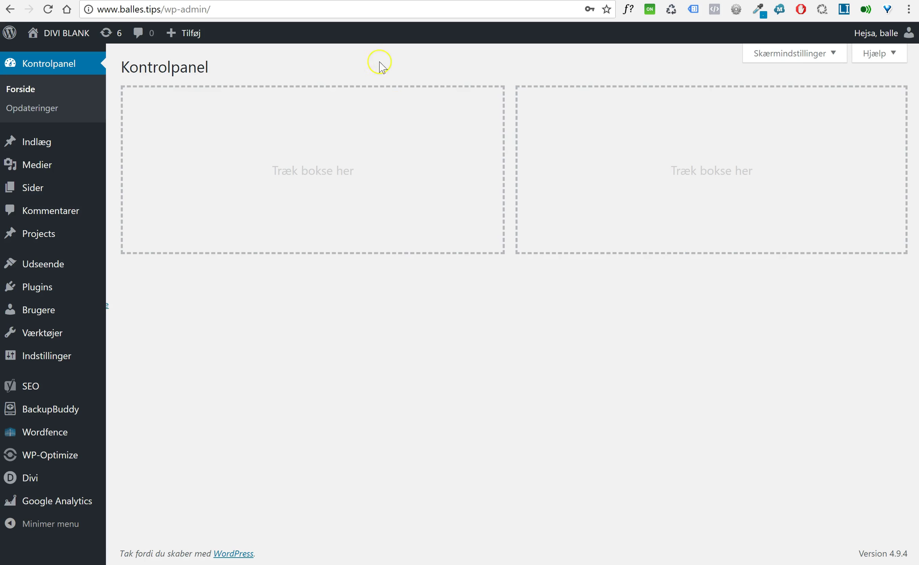
Step: Update all four plugins from the Opdateringer overview
{"action": "mouse_move", "coordinate": [29, 198]}
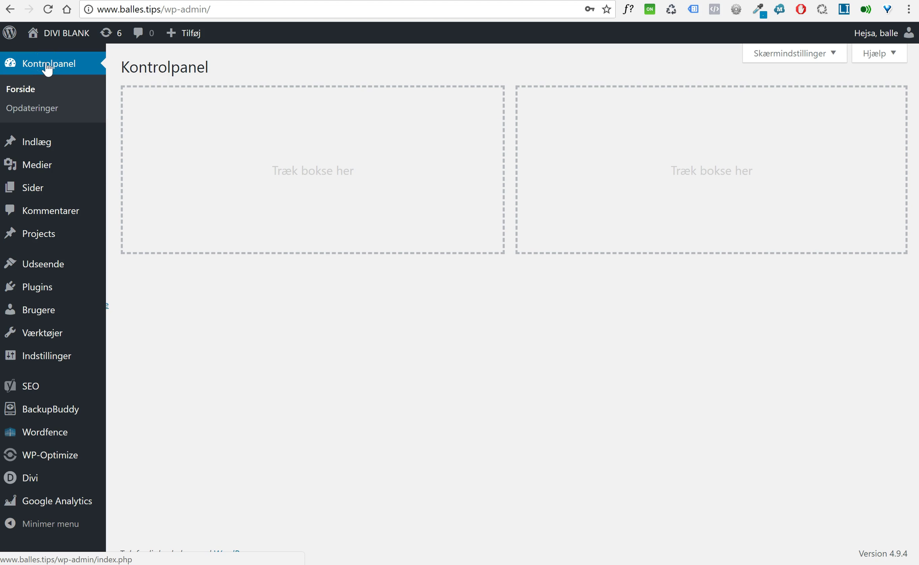
{"action": "left_click", "coordinate": [37, 106]}
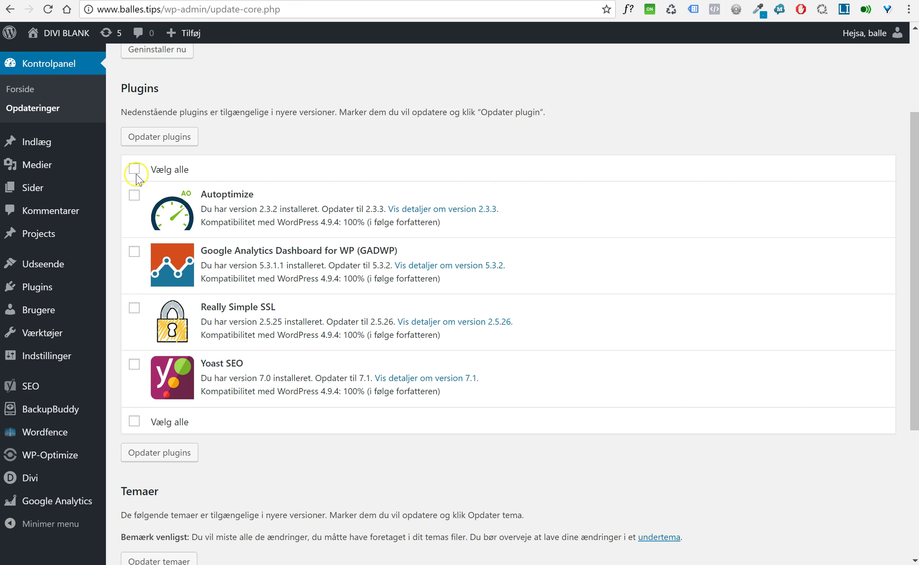
{"action": "left_click", "coordinate": [134, 168]}
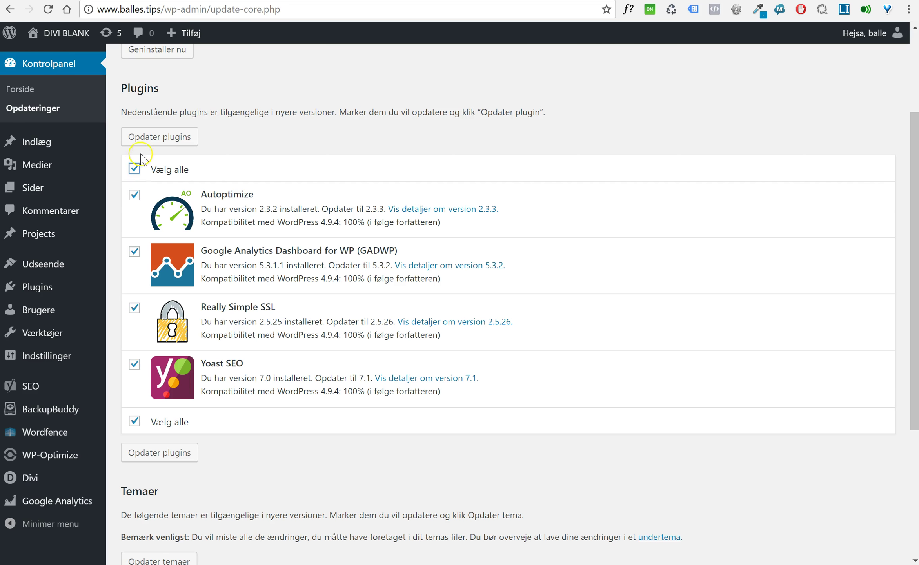
{"action": "left_click", "coordinate": [155, 139]}
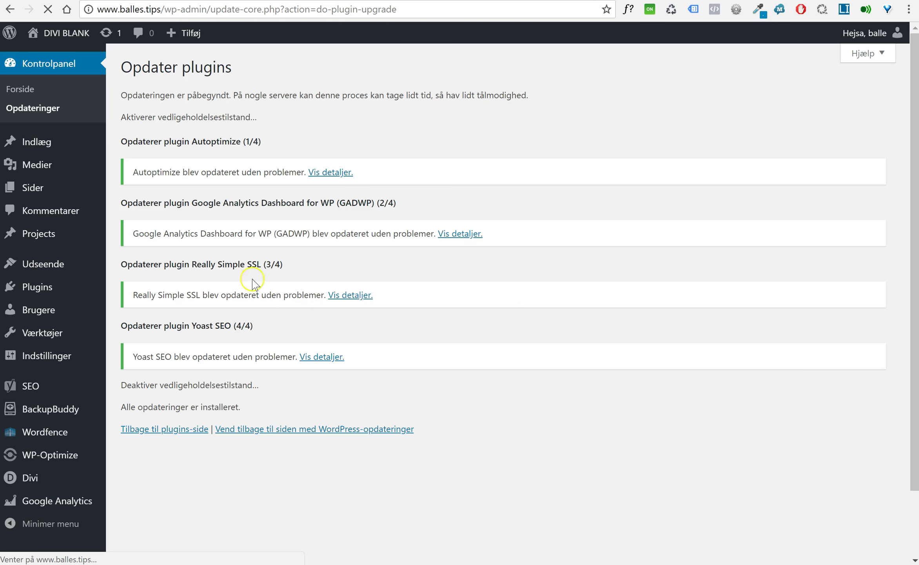
Step: Update the Divi theme to 3.0.106, then go to BackupBuddy's Backup page
{"action": "left_click", "coordinate": [354, 431]}
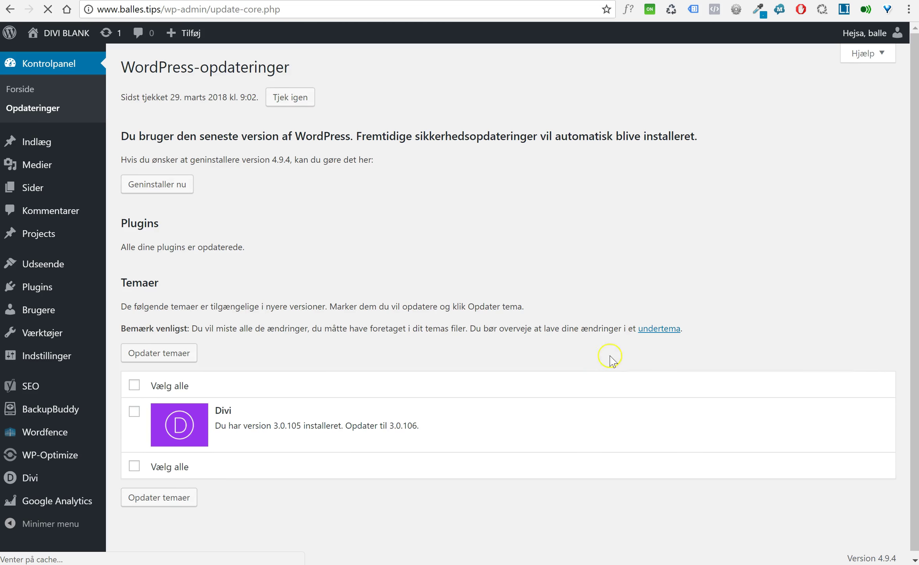
{"action": "left_click", "coordinate": [134, 380]}
{"action": "left_click", "coordinate": [163, 350]}
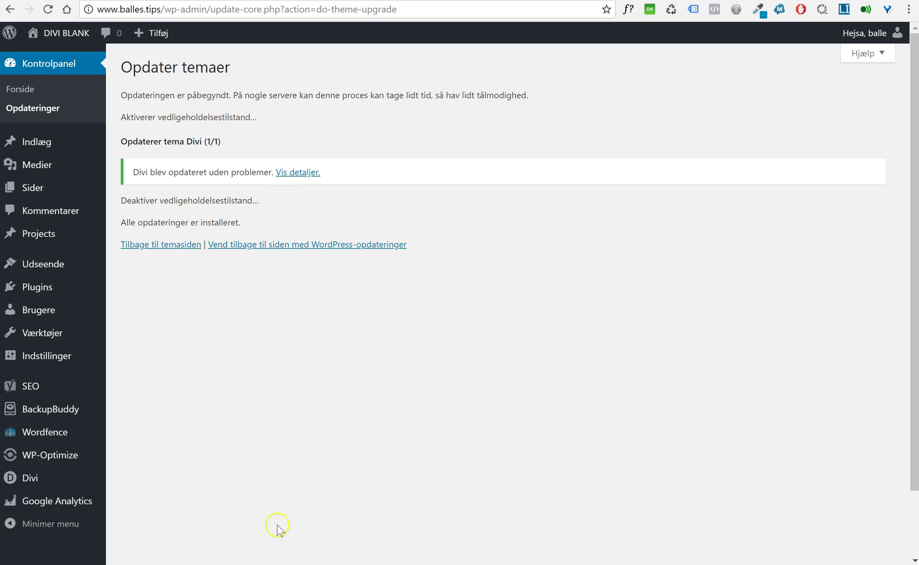
{"action": "left_click", "coordinate": [72, 410]}
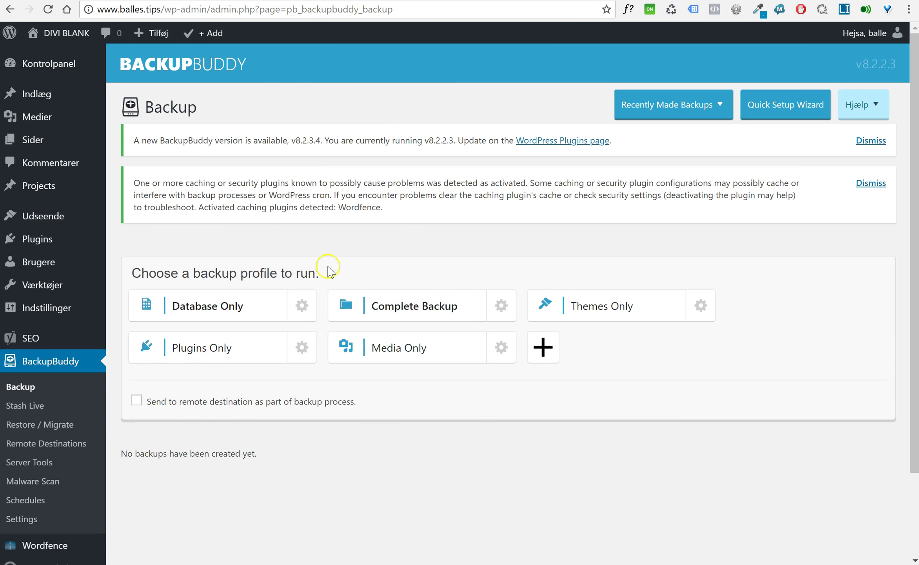
Step: Run a Complete Backup of the site (36.09 MB), then open the balles-child-theme folder in File Explorer
{"action": "left_click", "coordinate": [419, 310]}
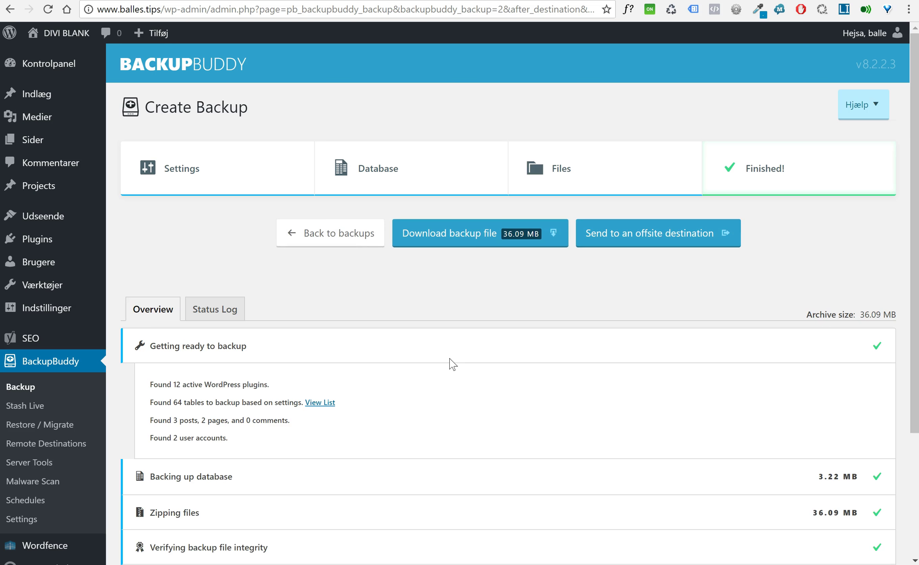
{"action": "key", "text": "ctrl+Tab"}
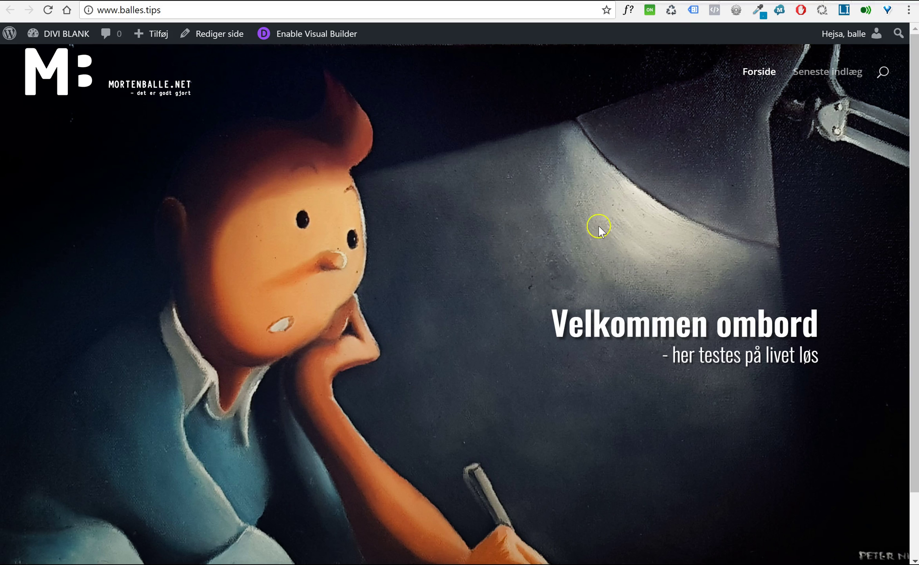
{"action": "key", "text": "alt+Tab"}
{"action": "key", "text": "alt+Tab"}
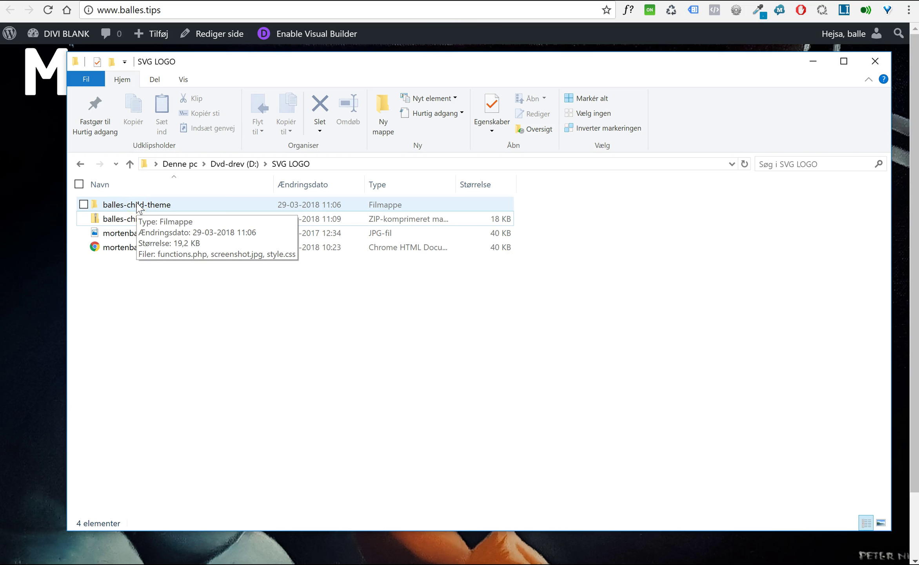
{"action": "double_click", "coordinate": [138, 206]}
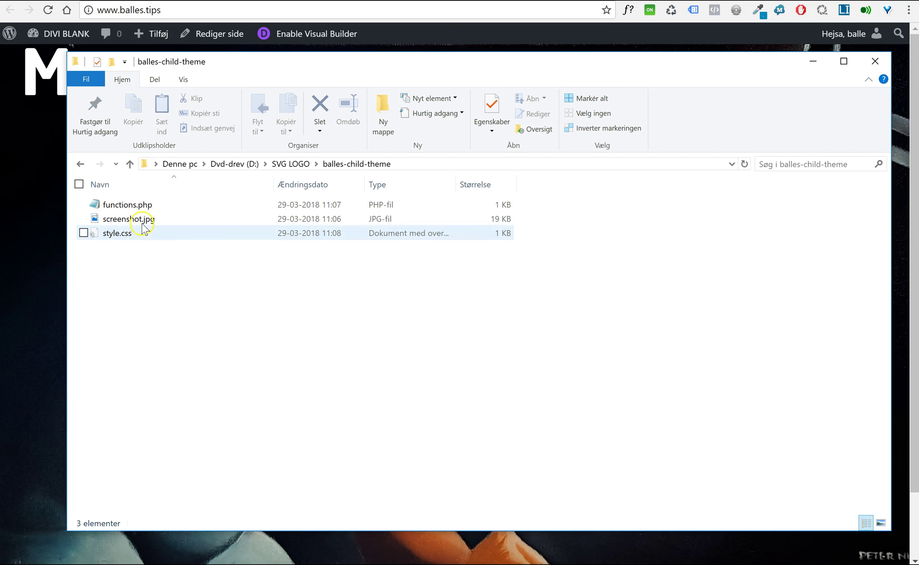
Step: Show the child theme files as large icons and review style.css, including the max-width 981px media query, in Notepad
{"action": "left_click", "coordinate": [881, 523]}
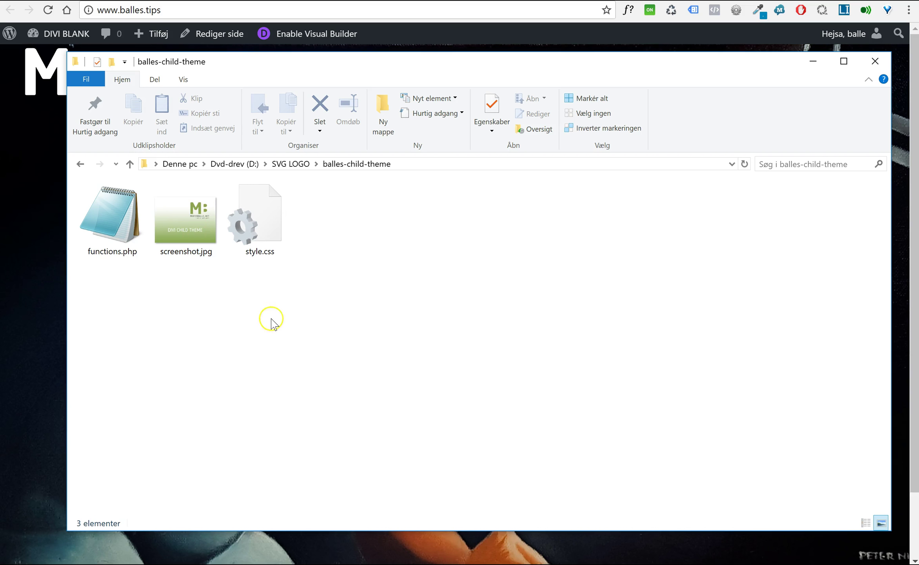
{"action": "right_click", "coordinate": [277, 225]}
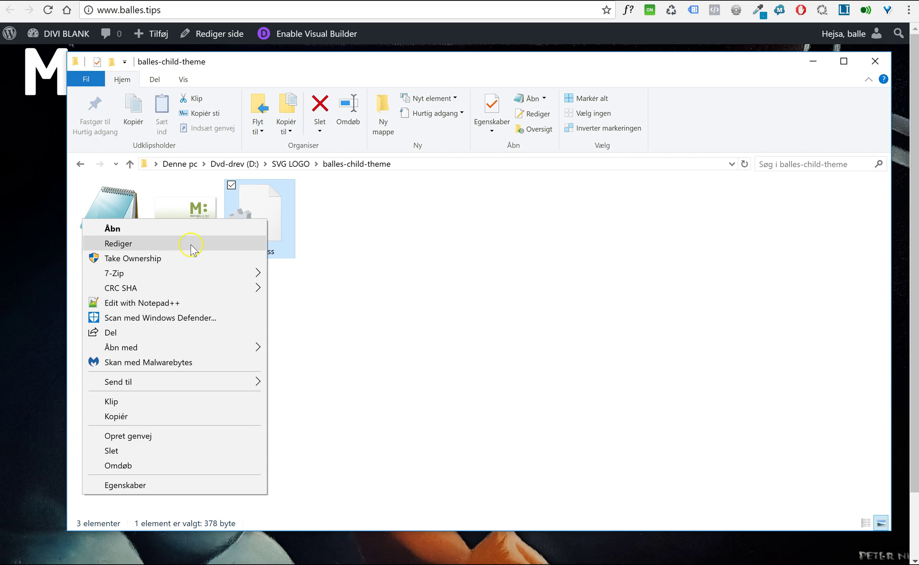
{"action": "left_click", "coordinate": [191, 243]}
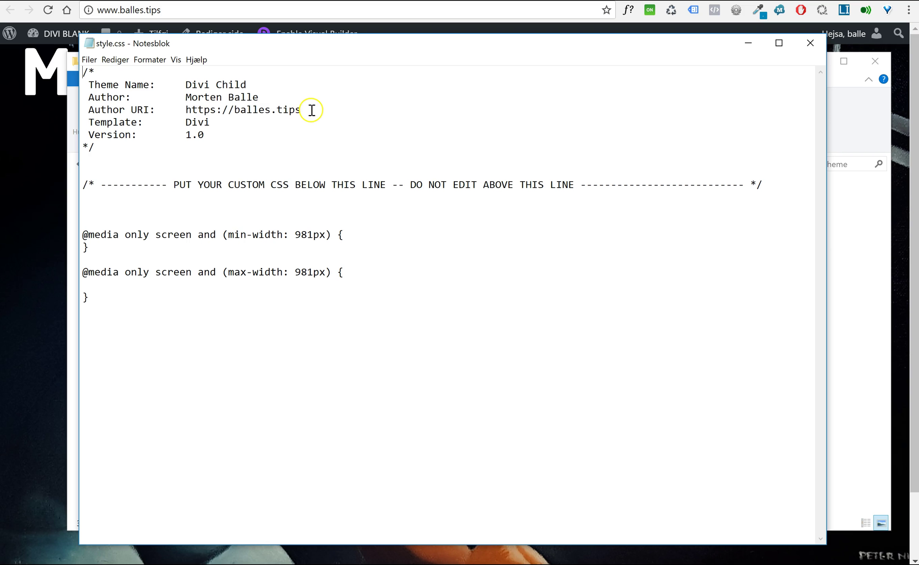
{"action": "left_click", "coordinate": [117, 208]}
{"action": "left_click", "coordinate": [368, 268]}
{"action": "left_click", "coordinate": [811, 43]}
Step: Review the code in functions.php, then close the balles-child-theme folder window
{"action": "left_click", "coordinate": [112, 216]}
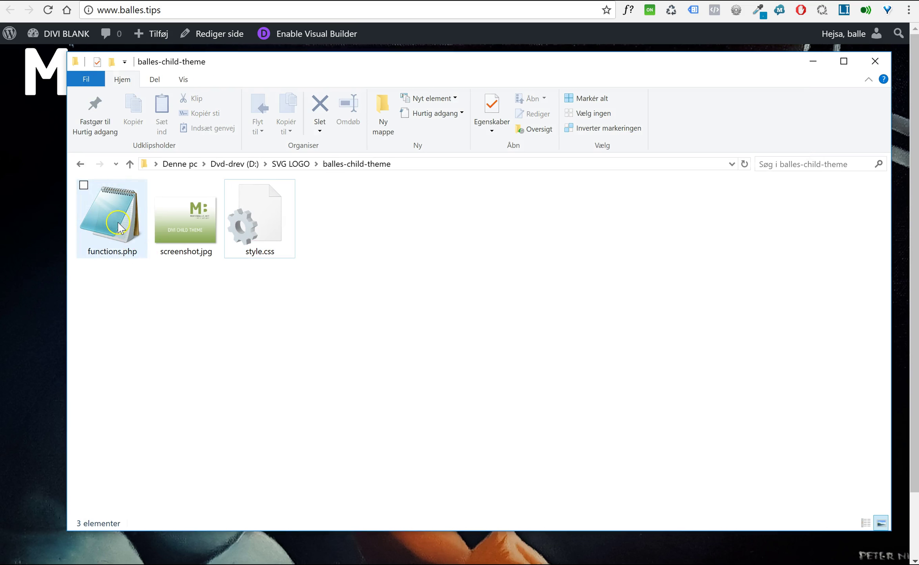
{"action": "right_click", "coordinate": [130, 220]}
{"action": "left_click", "coordinate": [119, 246]}
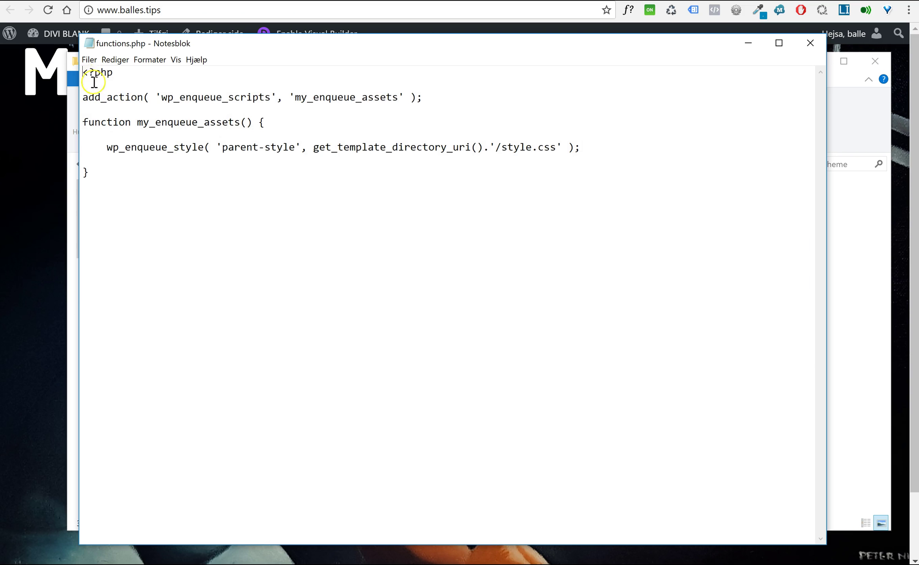
{"action": "key", "text": "ctrl+a"}
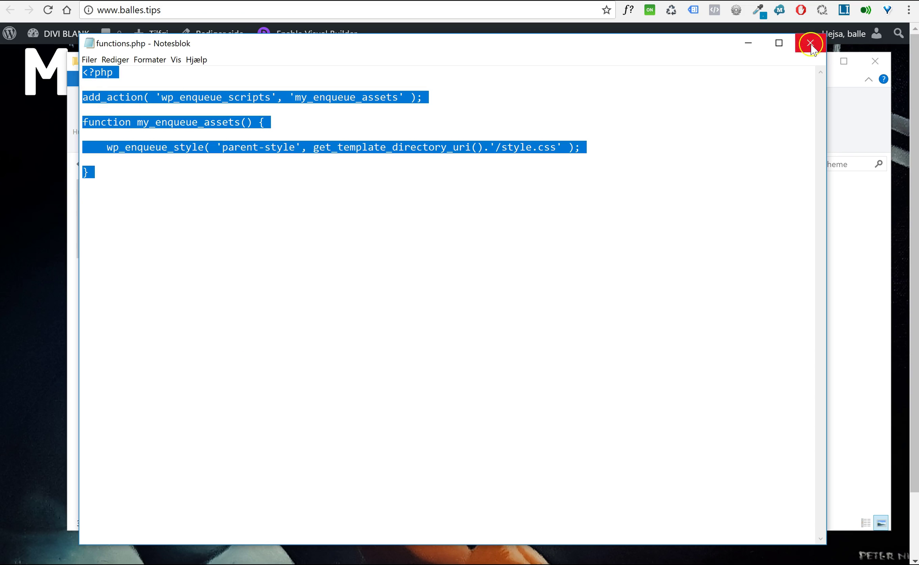
{"action": "left_click", "coordinate": [811, 43]}
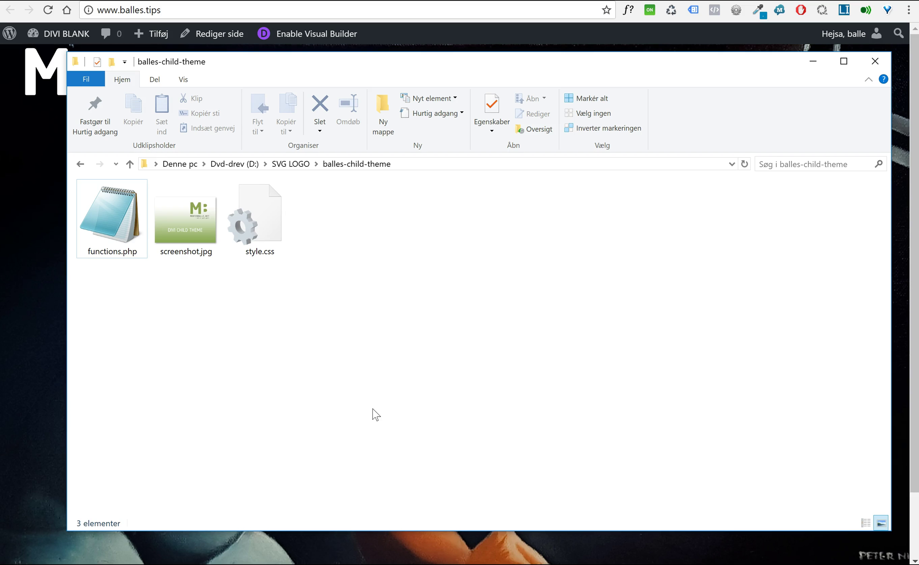
{"action": "left_click", "coordinate": [875, 62]}
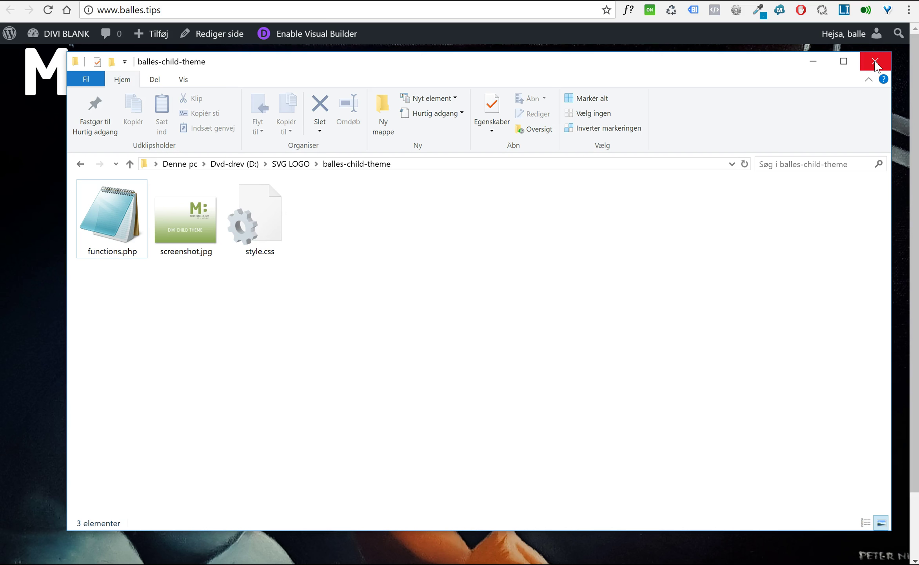
{"action": "left_click", "coordinate": [875, 62]}
Step: Start a new post titled 'Divi Child Theme - her er et til dig' with body text 'Download her'
{"action": "mouse_move", "coordinate": [160, 33]}
{"action": "left_click", "coordinate": [148, 58]}
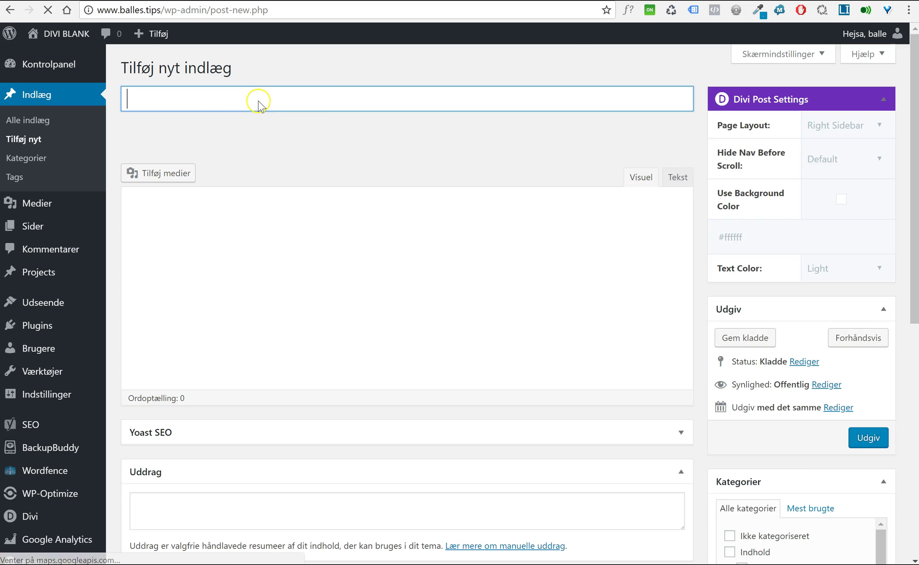
{"action": "type", "text": "Divi "}
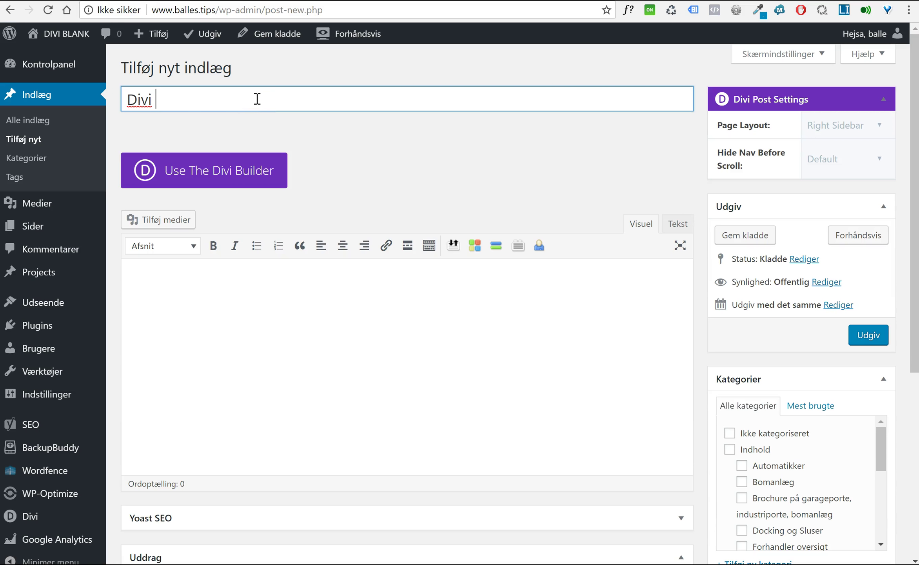
{"action": "type", "text": "Child Theme - her er et til dig"}
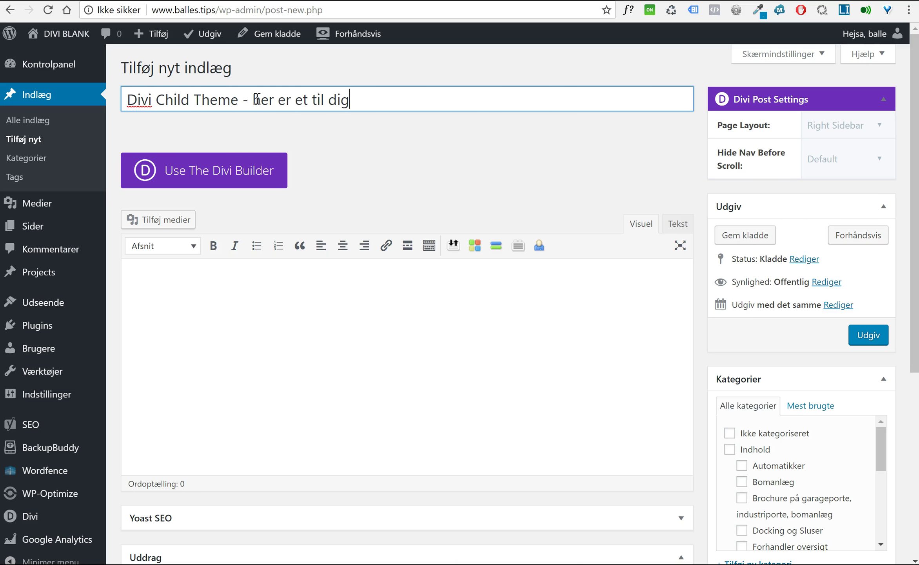
{"action": "left_click", "coordinate": [459, 446]}
{"action": "type", "text": "Download her"}
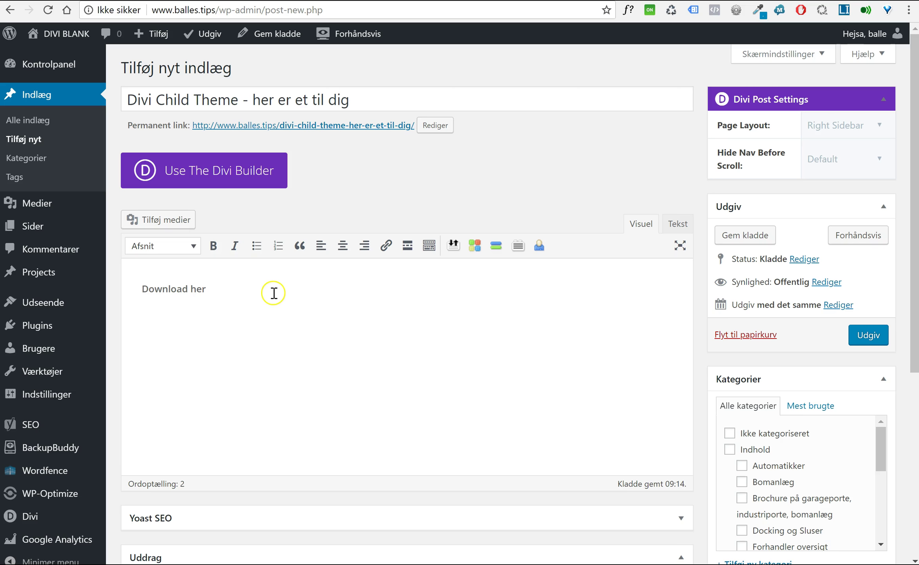
Step: Link 'Download her' to /downloads/balles-child-theme.zip and publish the post
{"action": "left_click_drag", "start_coordinate": [274, 293], "coordinate": [135, 290]}
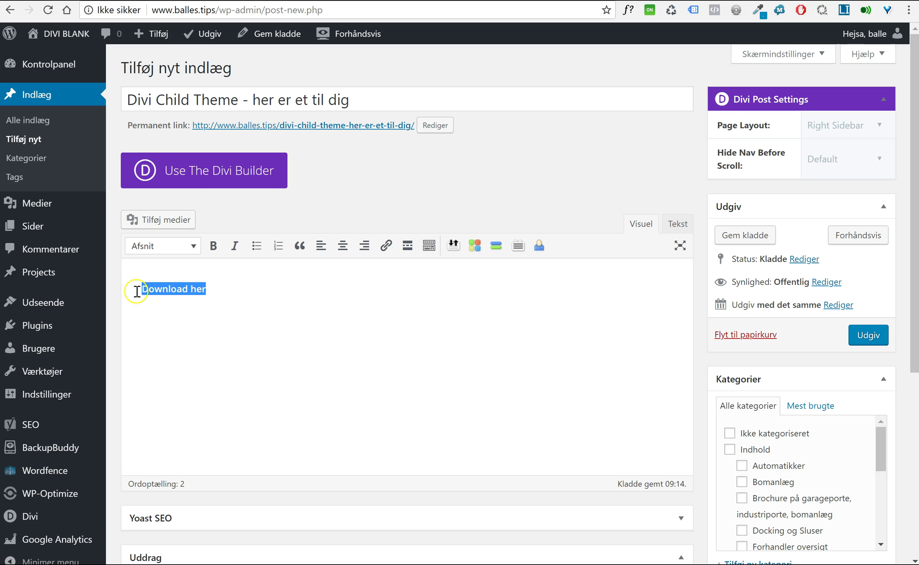
{"action": "left_click", "coordinate": [386, 246]}
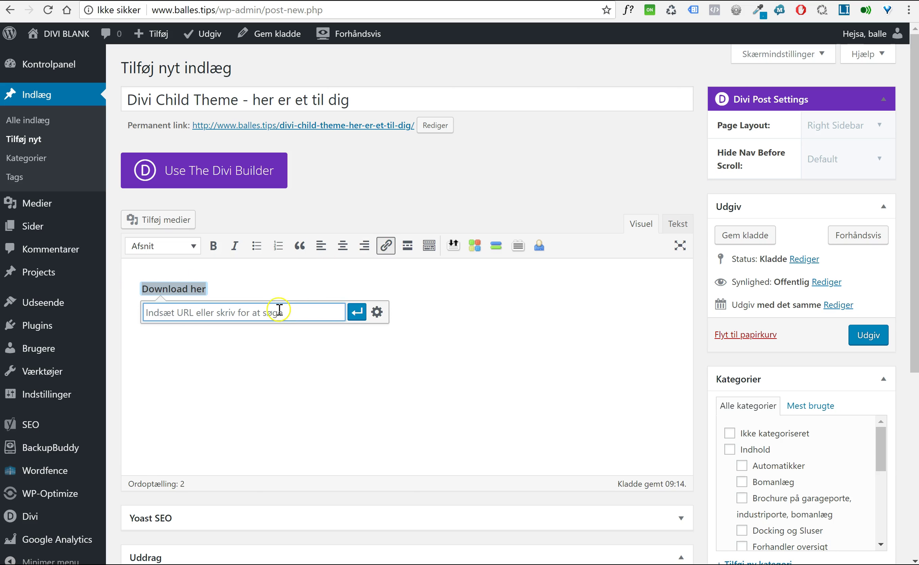
{"action": "type", "text": "/downloads/balles-child-theme.zip"}
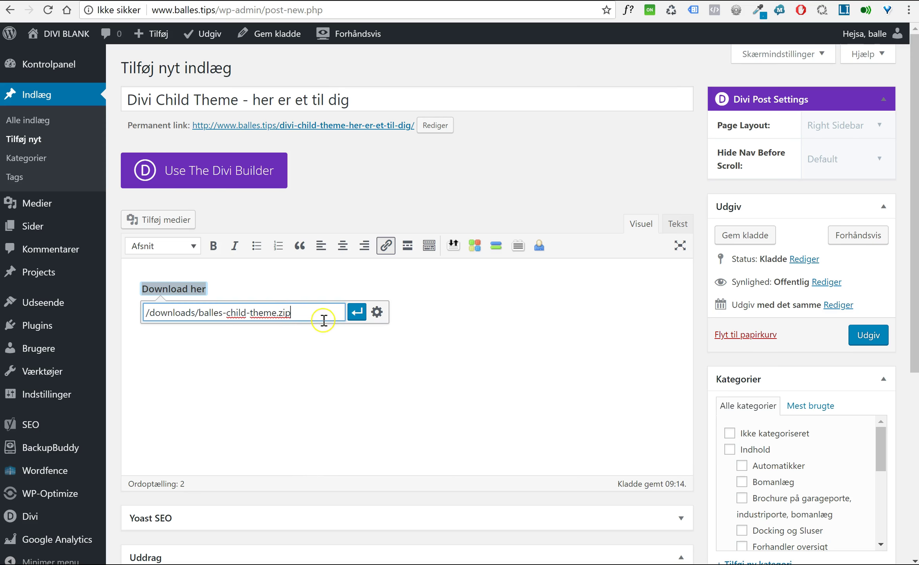
{"action": "left_click", "coordinate": [357, 312]}
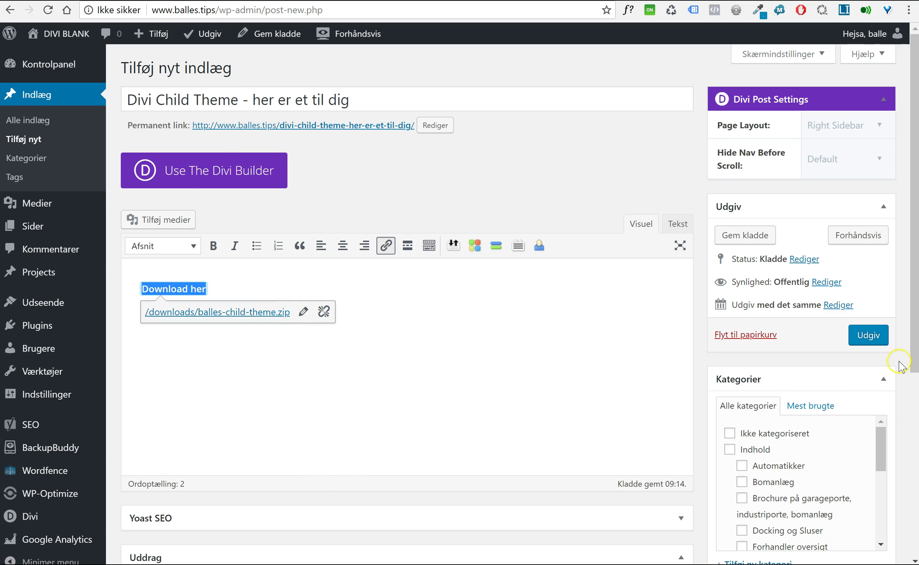
{"action": "left_click", "coordinate": [869, 335]}
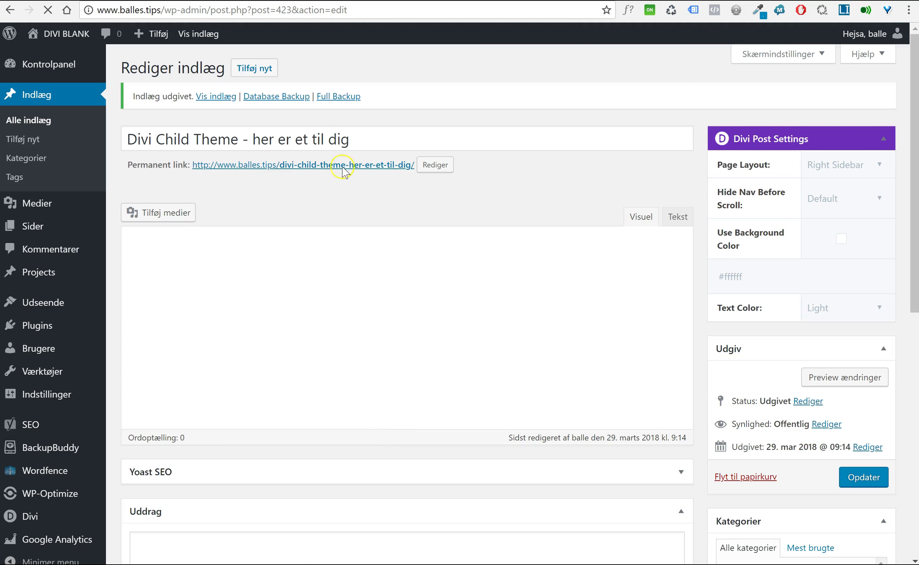
Step: Open the new post on the live site and download balles-child-theme.zip (18,0 kB) from its Download her link
{"action": "left_click", "coordinate": [66, 31]}
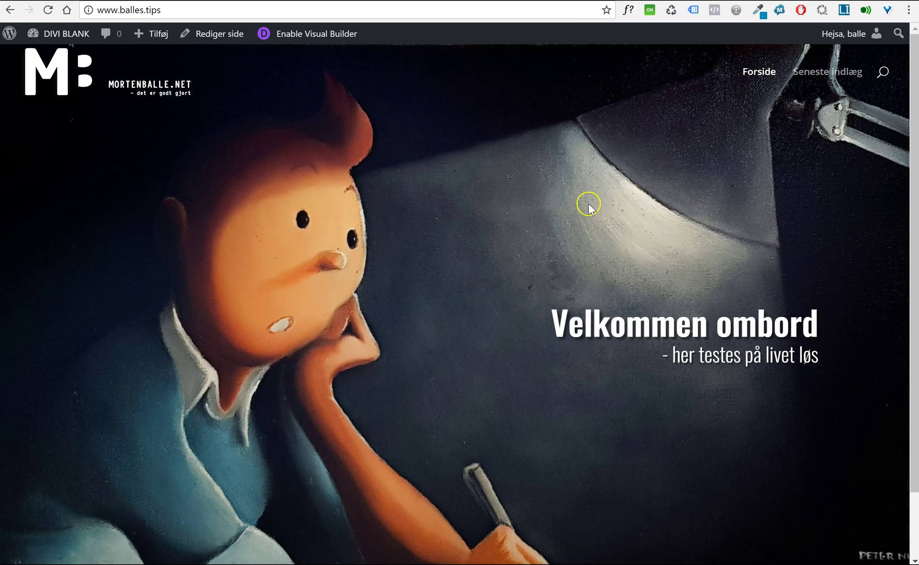
{"action": "left_click", "coordinate": [841, 77]}
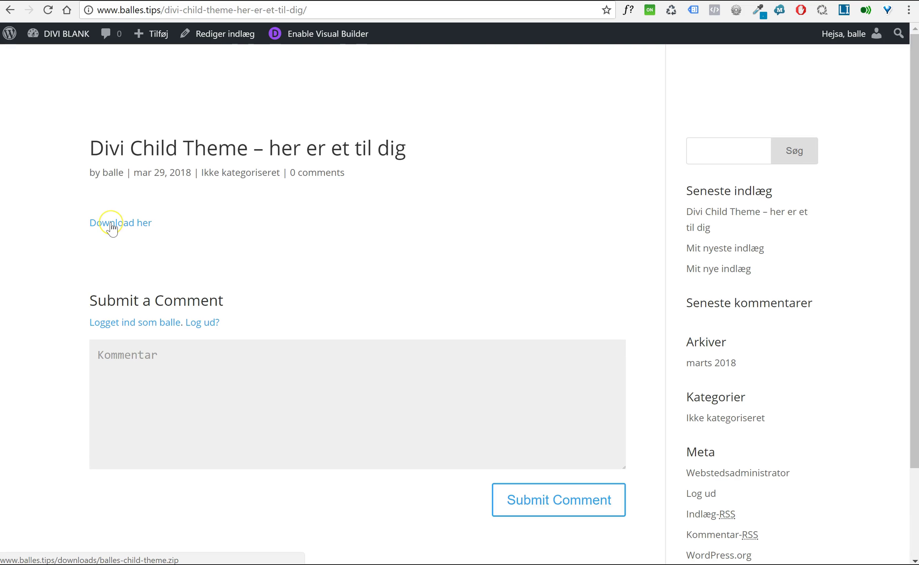
{"action": "left_click", "coordinate": [112, 228]}
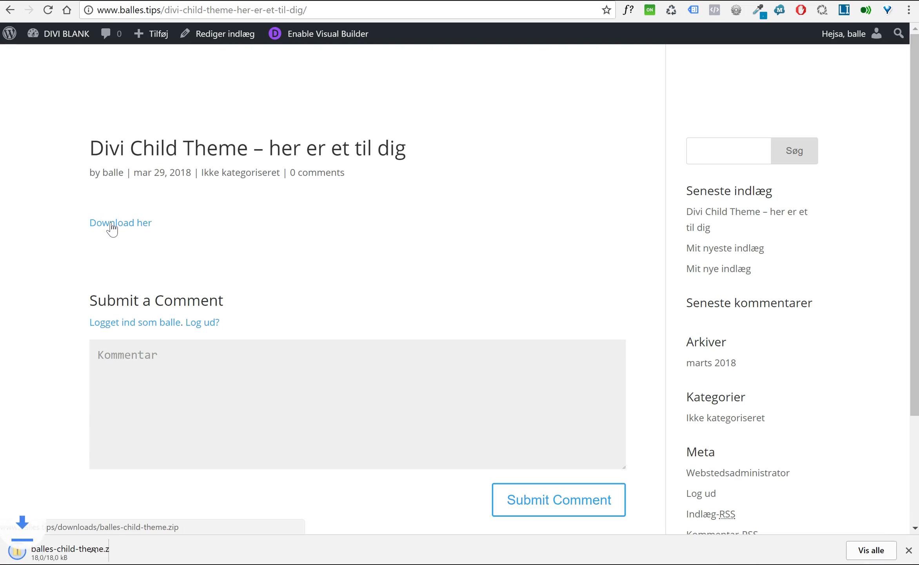